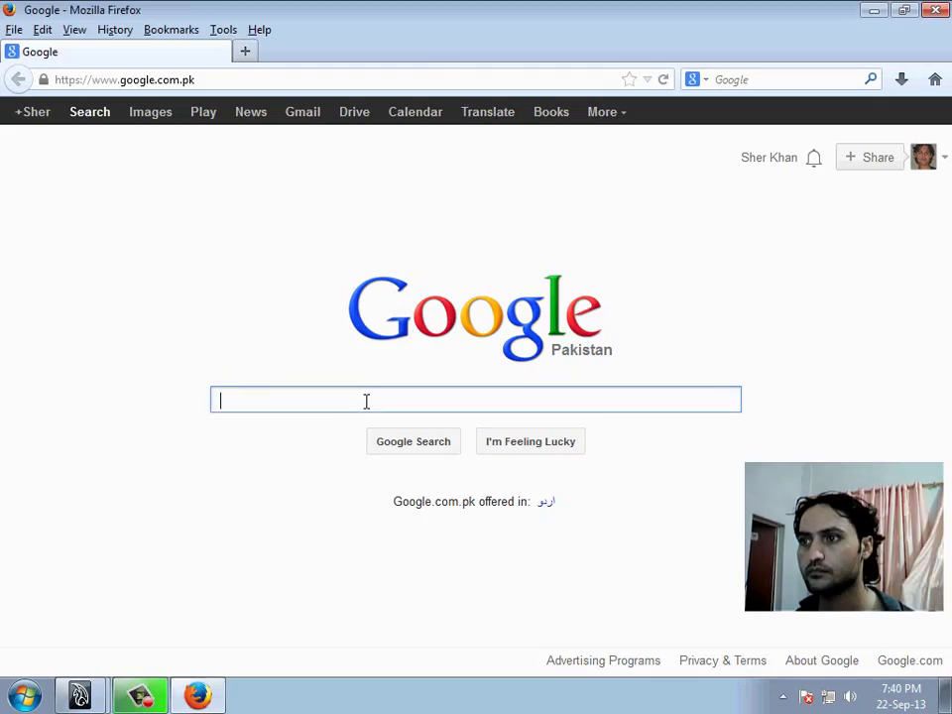
Search Google for 'tire' and bring up the image results in a new tab
{"action": "type", "text": "tire"}
{"action": "key", "text": "Return"}
{"action": "middle_click", "coordinate": [202, 210]}
{"action": "left_click", "coordinate": [298, 51]}
Scroll the tire results and open several tire images in background tabs
{"action": "scroll", "coordinate": [517, 314], "scroll_direction": "down", "scroll_amount": 5}
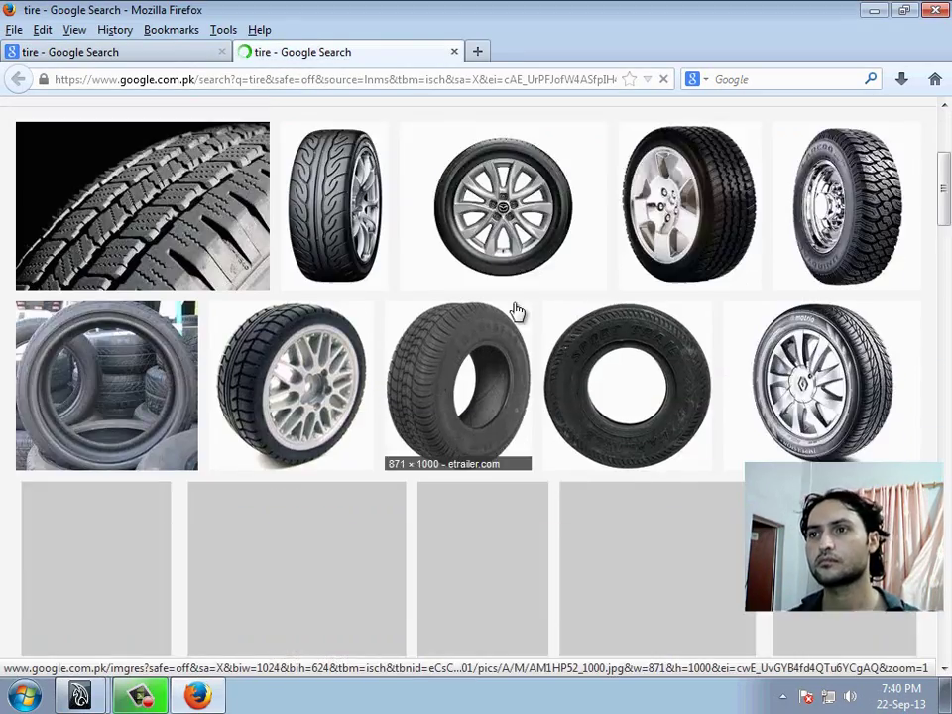
{"action": "scroll", "coordinate": [522, 263], "scroll_direction": "down", "scroll_amount": 5}
{"action": "scroll", "coordinate": [523, 259], "scroll_direction": "down", "scroll_amount": 5}
{"action": "scroll", "coordinate": [522, 259], "scroll_direction": "down", "scroll_amount": 3}
{"action": "middle_click", "coordinate": [489, 226]}
{"action": "scroll", "coordinate": [489, 227], "scroll_direction": "down", "scroll_amount": 5}
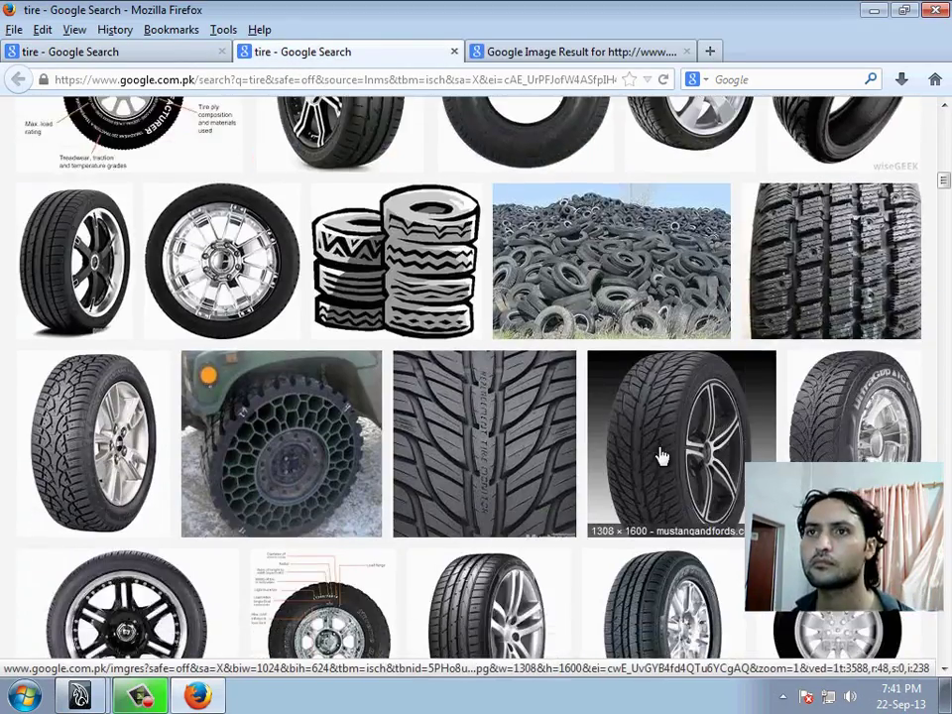
{"action": "scroll", "coordinate": [433, 340], "scroll_direction": "down", "scroll_amount": 5}
{"action": "scroll", "coordinate": [436, 336], "scroll_direction": "down", "scroll_amount": 5}
{"action": "scroll", "coordinate": [463, 352], "scroll_direction": "down", "scroll_amount": 5}
{"action": "scroll", "coordinate": [463, 352], "scroll_direction": "down", "scroll_amount": 5}
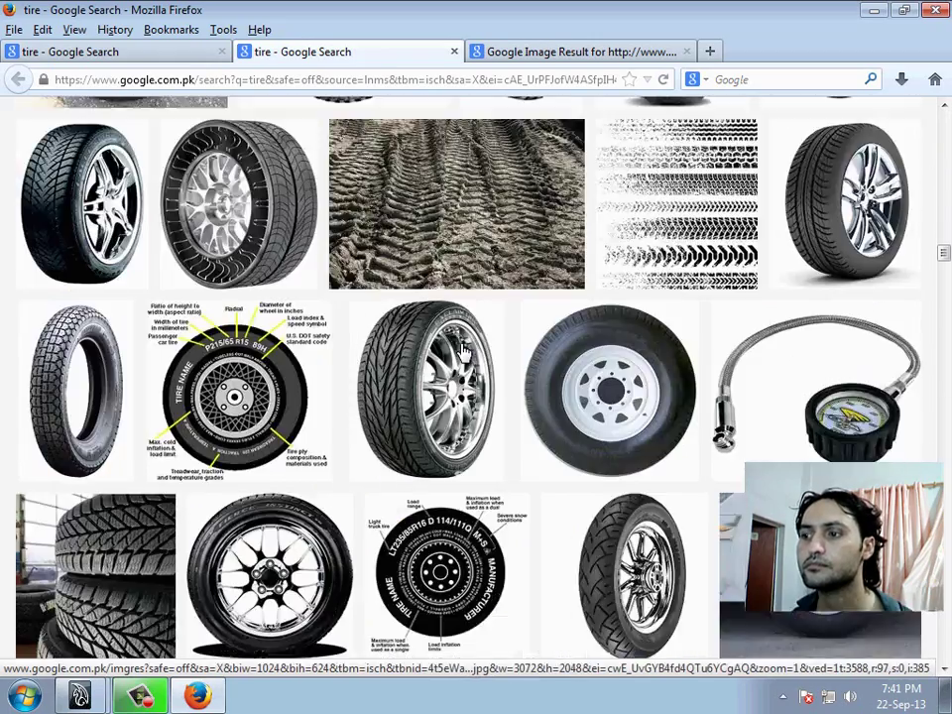
{"action": "scroll", "coordinate": [456, 337], "scroll_direction": "down", "scroll_amount": 5}
{"action": "middle_click", "coordinate": [436, 298]}
{"action": "scroll", "coordinate": [436, 297], "scroll_direction": "down", "scroll_amount": 5}
{"action": "scroll", "coordinate": [419, 270], "scroll_direction": "down", "scroll_amount": 5}
{"action": "middle_click", "coordinate": [419, 270]}
{"action": "scroll", "coordinate": [419, 271], "scroll_direction": "down", "scroll_amount": 3}
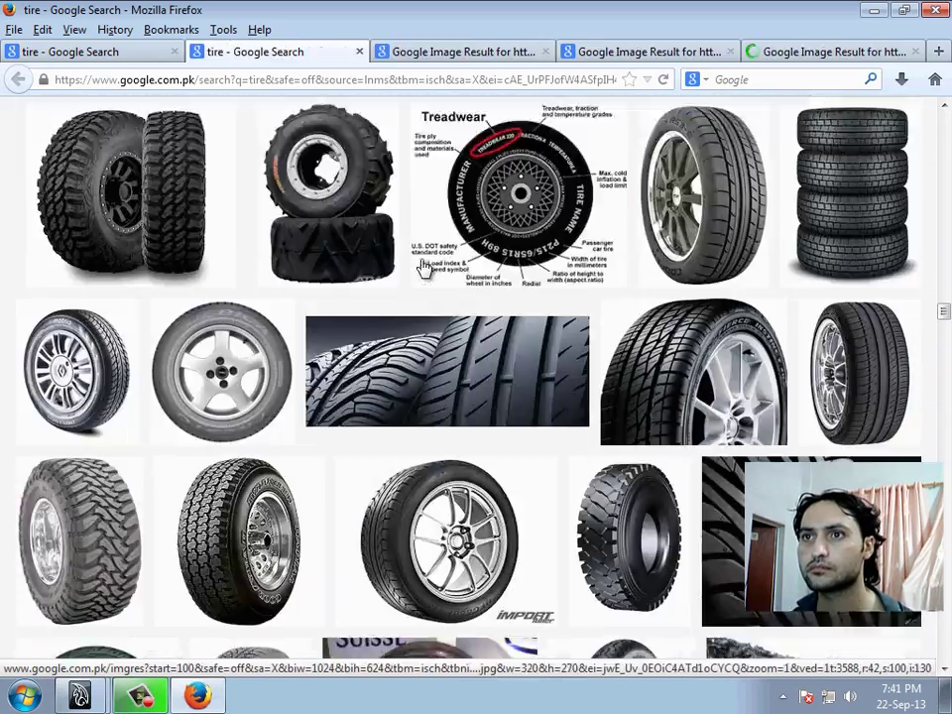
View the Falken tire image on its own, then show the used off-road tires reference
{"action": "key", "text": "ctrl+Tab"}
{"action": "left_click", "coordinate": [545, 52]}
{"action": "right_click", "coordinate": [346, 192]}
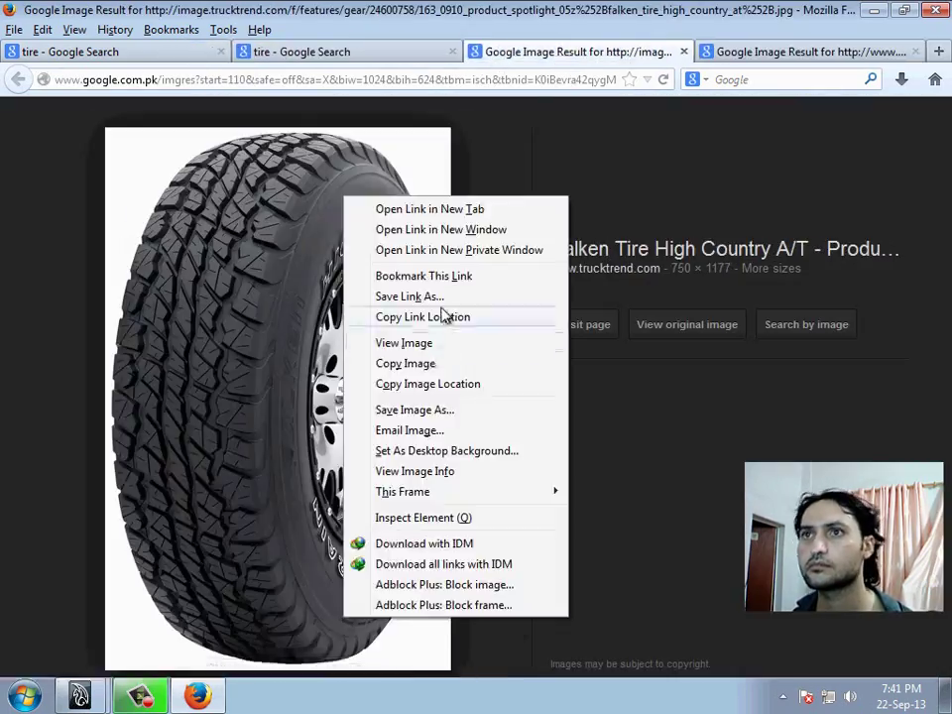
{"action": "left_click", "coordinate": [403, 340]}
{"action": "key", "text": "ctrl+Tab"}
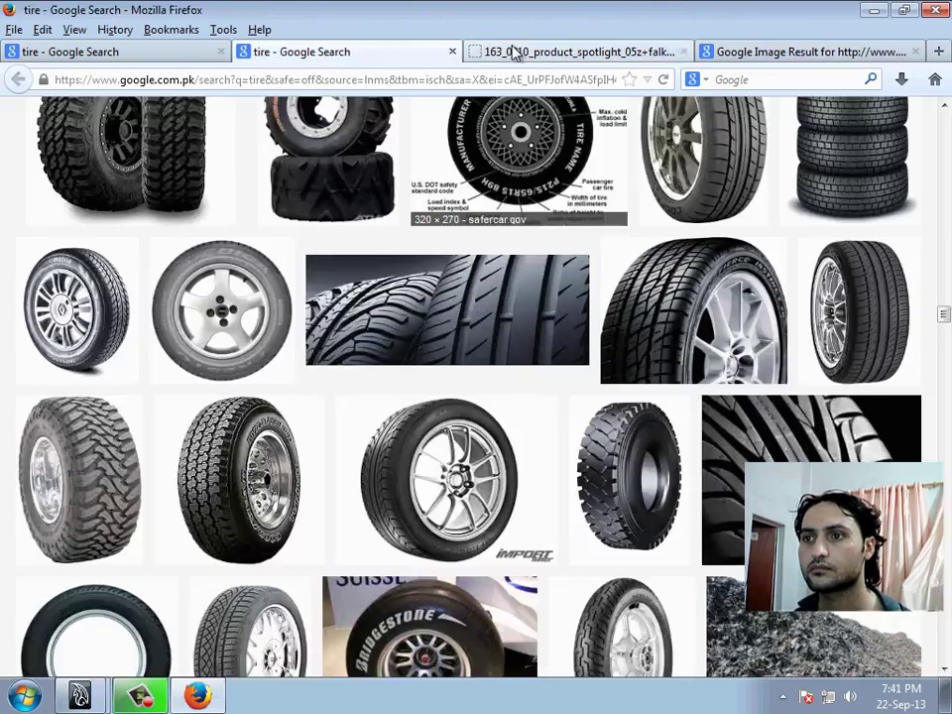
{"action": "middle_click", "coordinate": [511, 53]}
{"action": "left_click", "coordinate": [420, 244]}
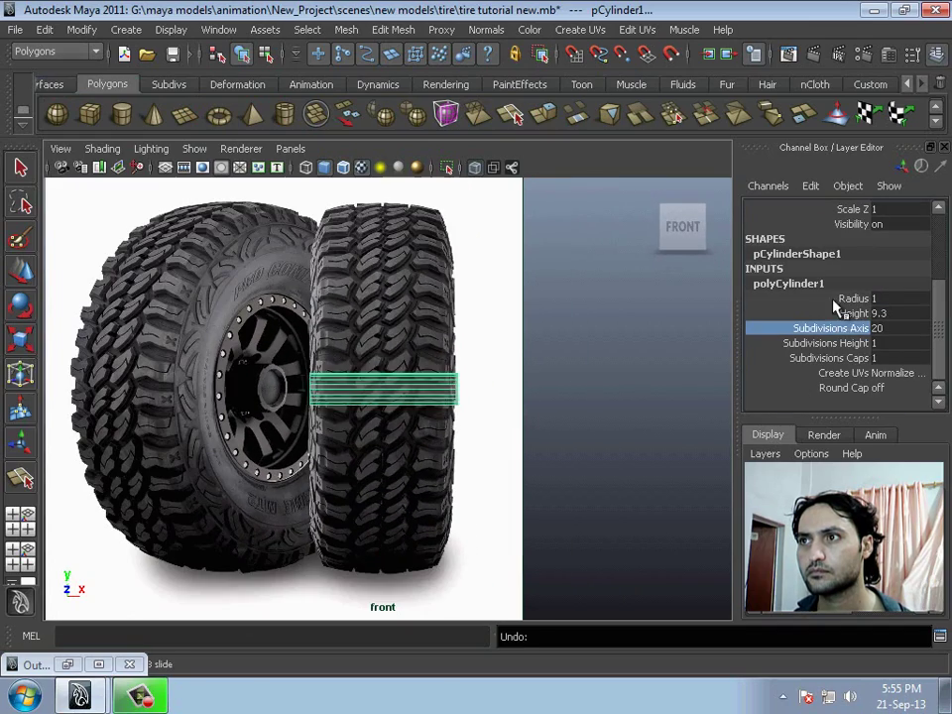
Set the cylinder radius to 11.7, adjust Subdivisions Height, and delete the cap faces
{"action": "left_click", "coordinate": [853, 298]}
{"action": "mouse_move", "coordinate": [555, 377]}
{"action": "middle_mouse_down"}
{"action": "mouse_move", "coordinate": [580, 376]}
{"action": "mouse_move", "coordinate": [572, 431]}
{"action": "middle_mouse_up"}
{"action": "left_click", "coordinate": [826, 342]}
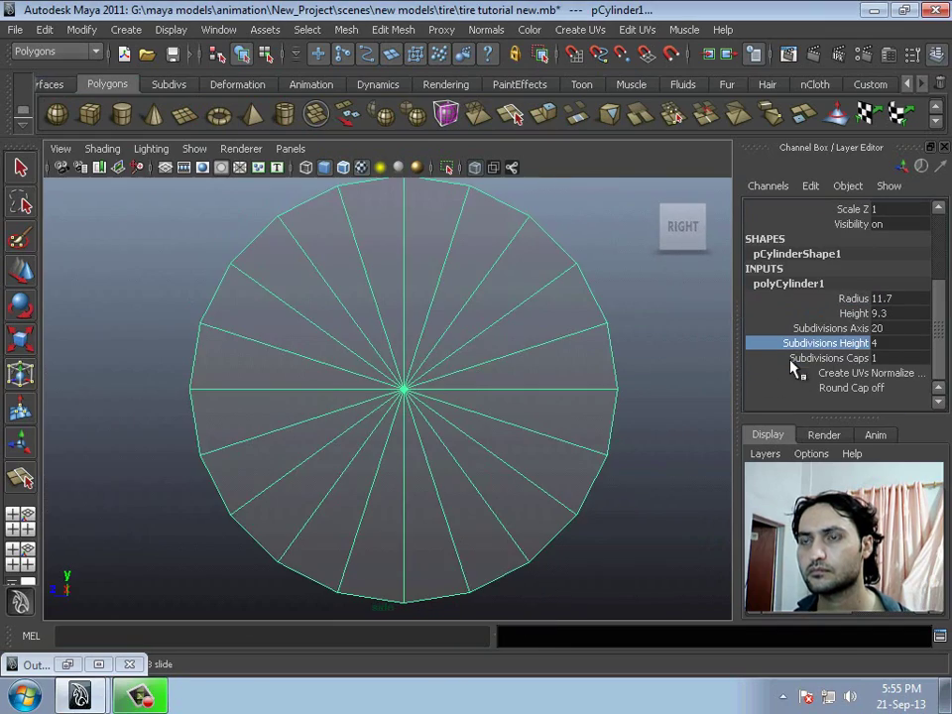
{"action": "mouse_move", "coordinate": [433, 355]}
{"action": "left_mouse_down"}
{"action": "mouse_move", "coordinate": [442, 467]}
{"action": "mouse_move", "coordinate": [418, 379]}
{"action": "left_mouse_up"}
{"action": "key", "text": "Delete"}
Scale the inner edges and add an edge loop around the tire's inner ring
{"action": "key", "text": "r"}
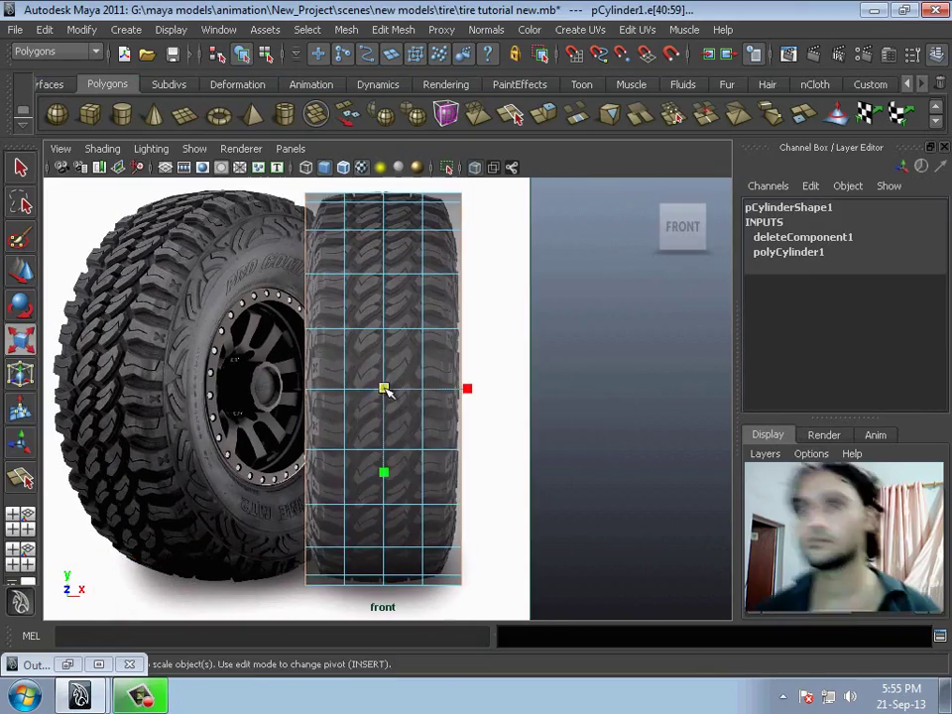
{"action": "left_click_drag", "start_coordinate": [456, 392], "coordinate": [426, 325]}
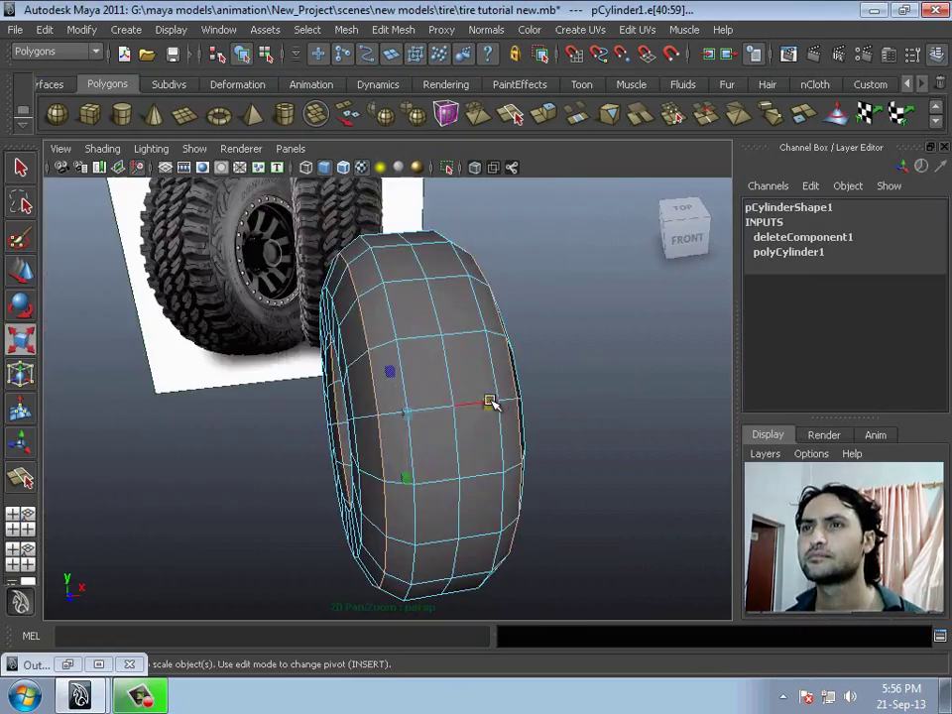
{"action": "left_click_drag", "start_coordinate": [486, 397], "coordinate": [399, 354], "text": "alt"}
{"action": "key", "text": "q"}
{"action": "mouse_move", "coordinate": [427, 423]}
{"action": "left_mouse_down", "text": "alt"}
{"action": "mouse_move", "coordinate": [404, 415]}
{"action": "mouse_move", "coordinate": [351, 329]}
{"action": "left_mouse_up", "text": "alt"}
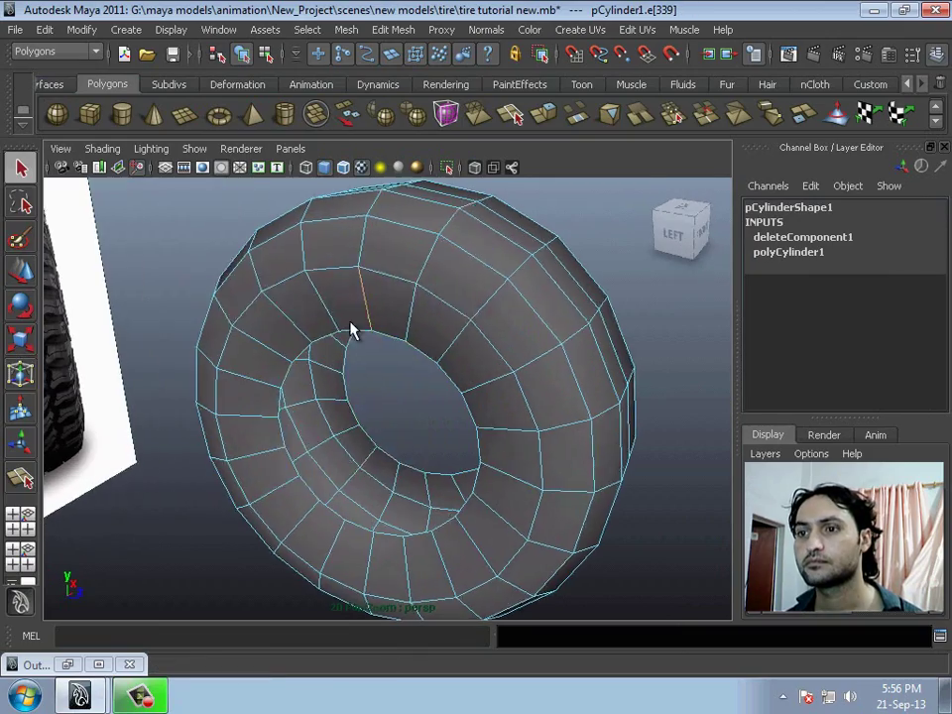
{"action": "left_click", "coordinate": [351, 329]}
Select the tire, zoom in from the front view, and begin tracing with Create Polygon Tool
{"action": "left_click", "coordinate": [778, 328]}
{"action": "key", "text": "F8"}
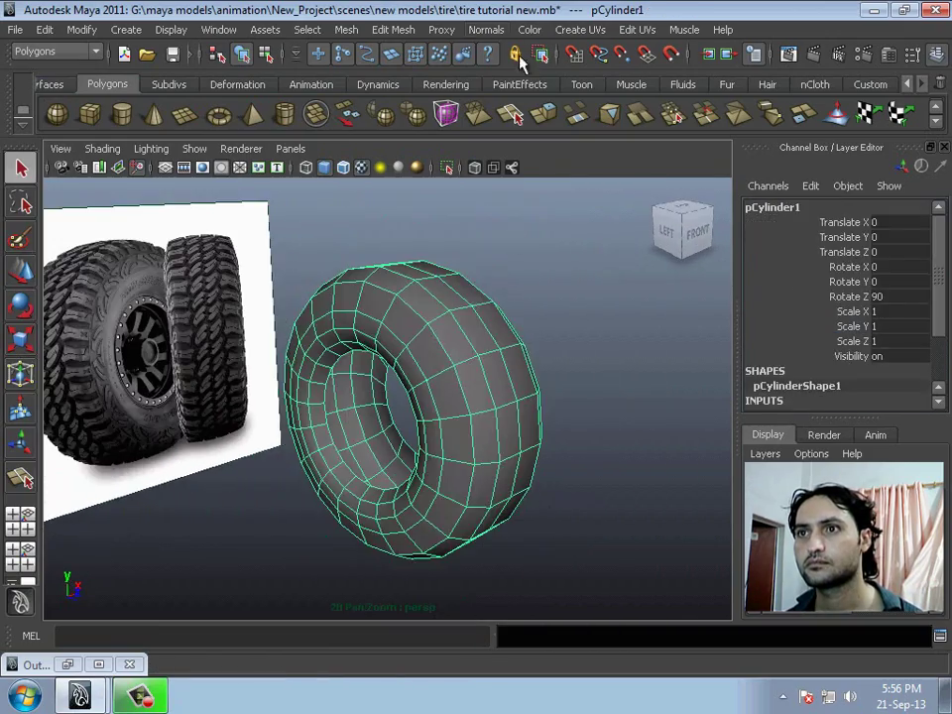
{"action": "left_click", "coordinate": [436, 312]}
{"action": "left_click", "coordinate": [411, 325]}
{"action": "scroll", "coordinate": [412, 326], "scroll_direction": "up", "scroll_amount": 5}
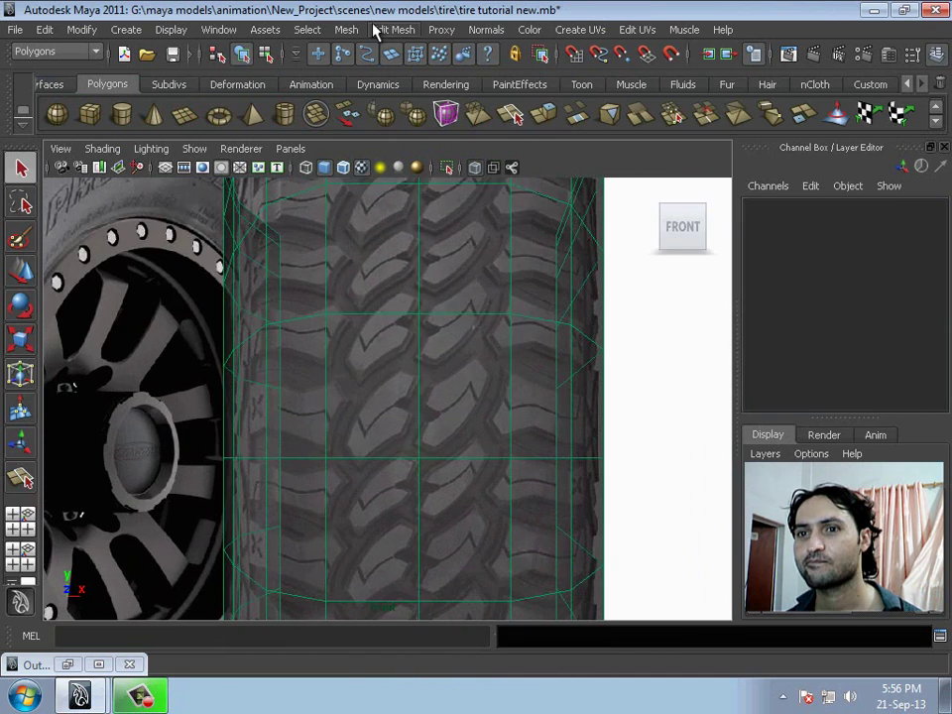
{"action": "left_click", "coordinate": [346, 29]}
{"action": "left_click", "coordinate": [397, 327]}
Complete the traced tread lug polygon and move its vertices onto the tread outline
{"action": "scroll", "coordinate": [392, 372], "scroll_direction": "up", "scroll_amount": 1}
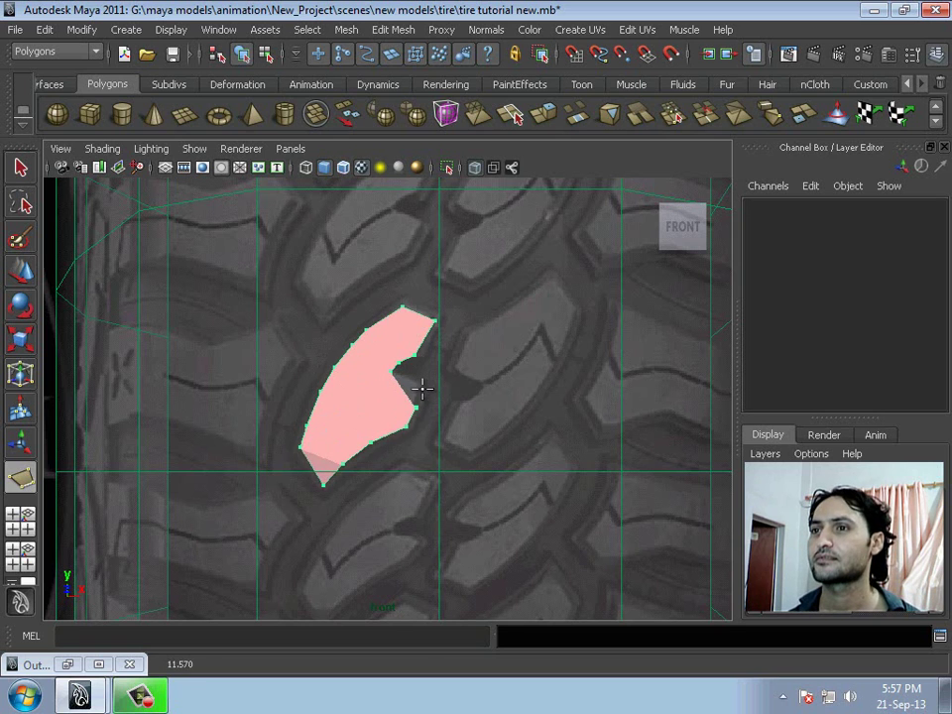
{"action": "key", "text": "Return"}
{"action": "scroll", "coordinate": [396, 439], "scroll_direction": "up", "scroll_amount": 2}
{"action": "key", "text": "F9"}
{"action": "left_click", "coordinate": [412, 428]}
{"action": "key", "text": "w"}
{"action": "middle_click_drag", "start_coordinate": [392, 397], "coordinate": [393, 384], "text": "alt"}
{"action": "left_click", "coordinate": [401, 485]}
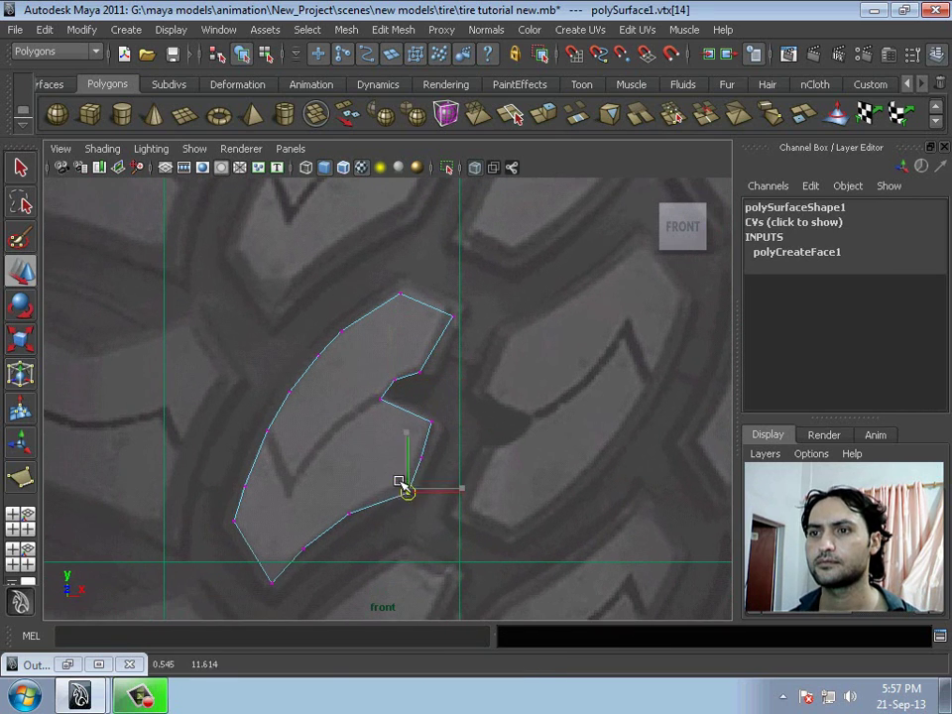
Split the lug face with new edges across its width
{"action": "key", "text": "F8"}
{"action": "scroll", "coordinate": [415, 463], "scroll_direction": "up", "scroll_amount": 1}
{"action": "left_click", "coordinate": [446, 357]}
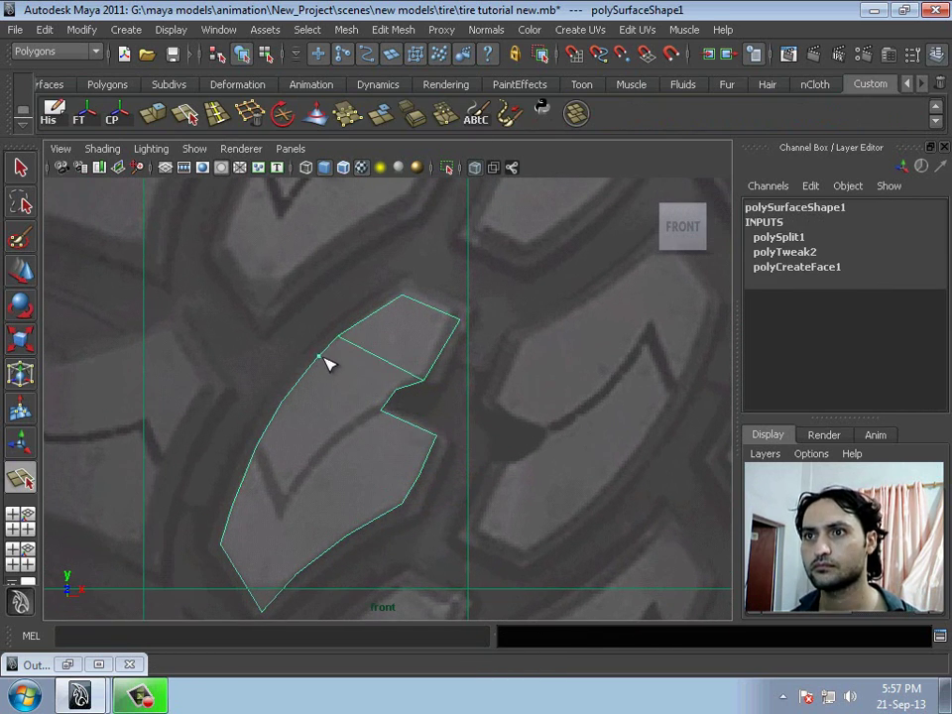
{"action": "scroll", "coordinate": [401, 425], "scroll_direction": "up", "scroll_amount": 2}
{"action": "middle_click_drag", "start_coordinate": [401, 424], "coordinate": [410, 382], "text": "alt"}
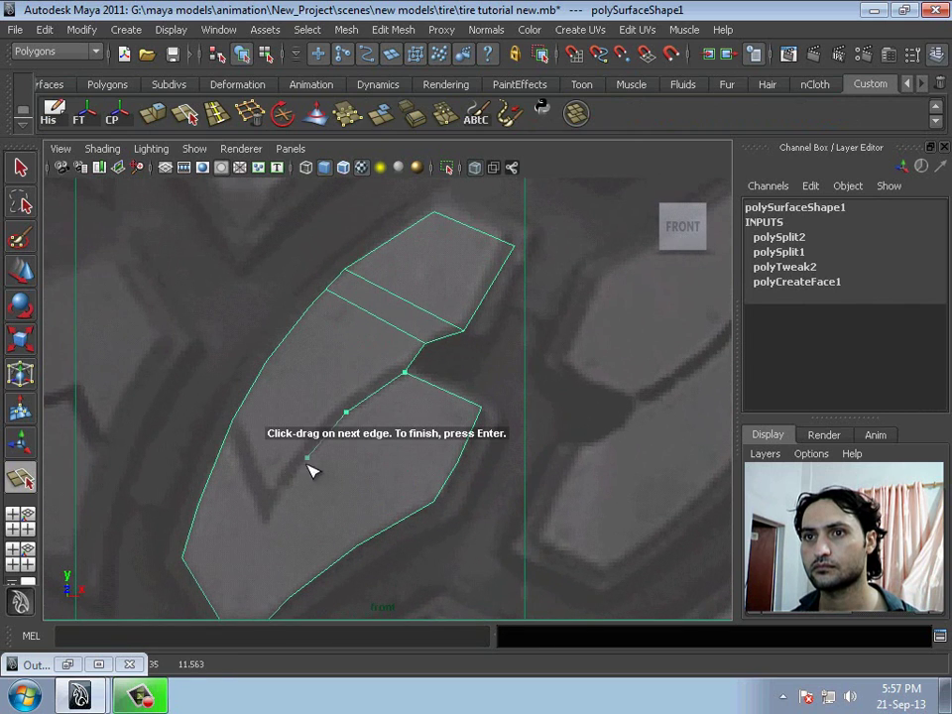
{"action": "middle_click_drag", "start_coordinate": [301, 429], "coordinate": [317, 411], "text": "alt"}
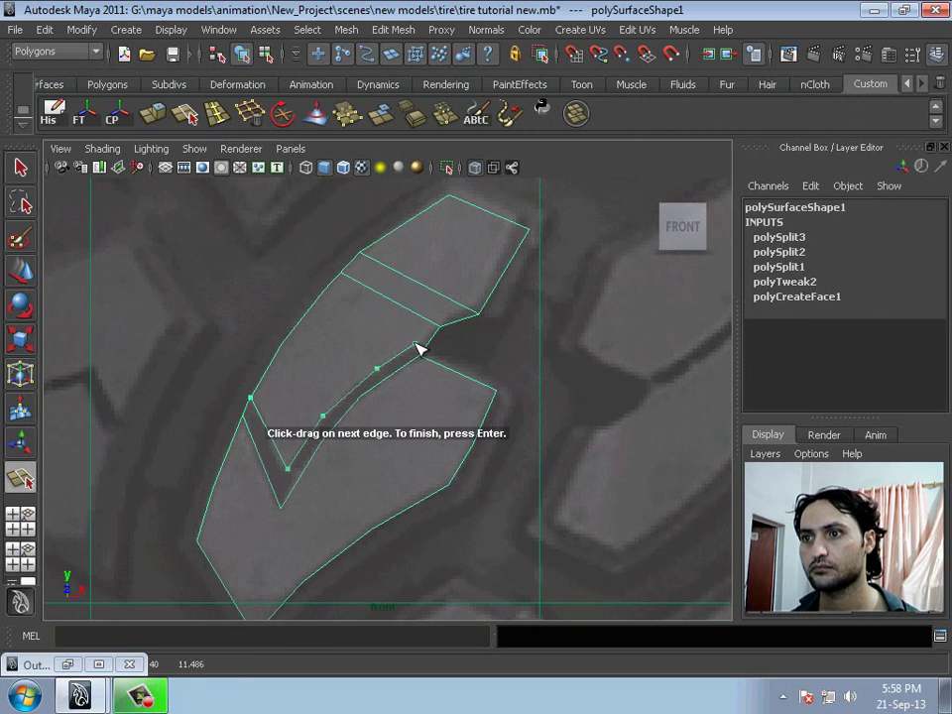
{"action": "key", "text": "Return"}
{"action": "scroll", "coordinate": [416, 347], "scroll_direction": "up", "scroll_amount": 1}
{"action": "scroll", "coordinate": [411, 359], "scroll_direction": "up", "scroll_amount": 1}
{"action": "key", "text": "y"}
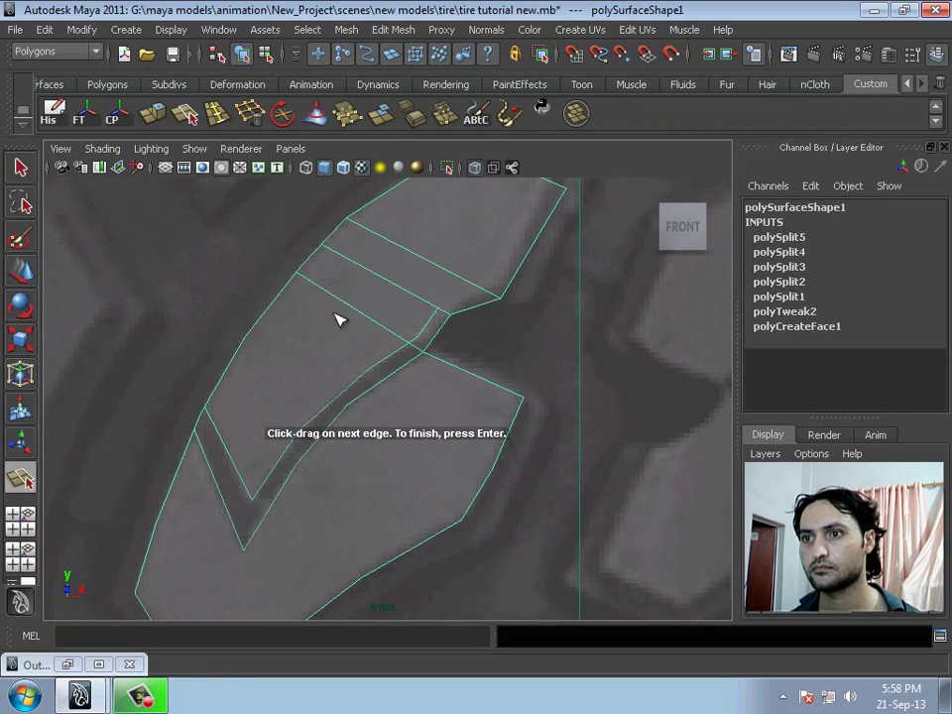
{"action": "key", "text": "Return"}
{"action": "scroll", "coordinate": [377, 347], "scroll_direction": "down", "scroll_amount": 3}
{"action": "scroll", "coordinate": [415, 372], "scroll_direction": "up", "scroll_amount": 1}
Merge the two vertices at the lug's notch into one
{"action": "left_click", "coordinate": [392, 410]}
{"action": "scroll", "coordinate": [407, 426], "scroll_direction": "up", "scroll_amount": 2}
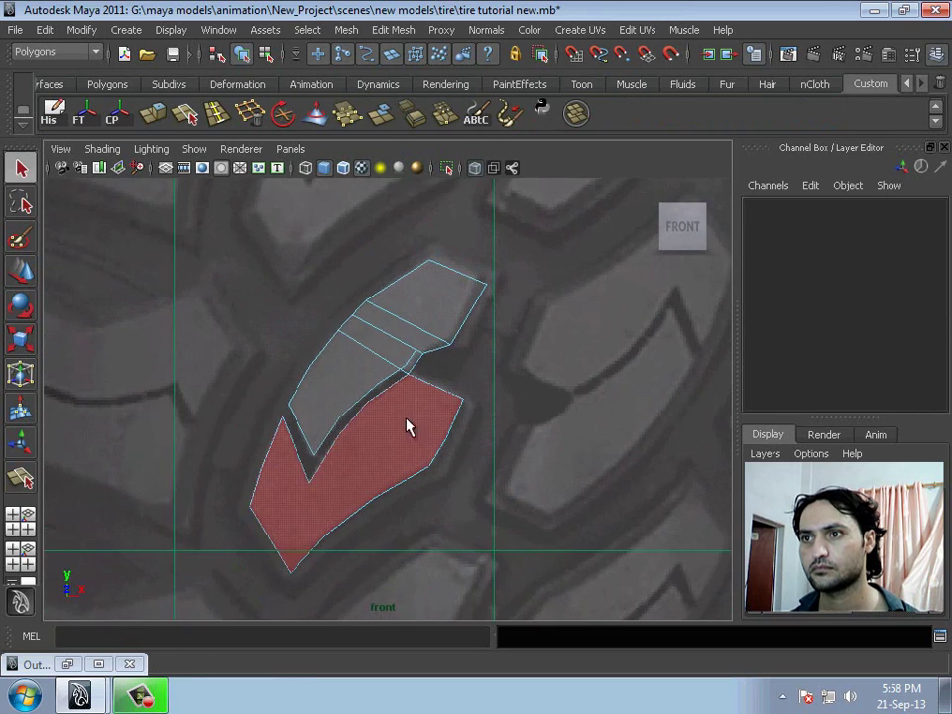
{"action": "key", "text": "y"}
{"action": "scroll", "coordinate": [291, 416], "scroll_direction": "up", "scroll_amount": 1}
{"action": "left_click", "coordinate": [421, 399]}
{"action": "key", "text": "F9"}
{"action": "scroll", "coordinate": [421, 394], "scroll_direction": "up", "scroll_amount": 2}
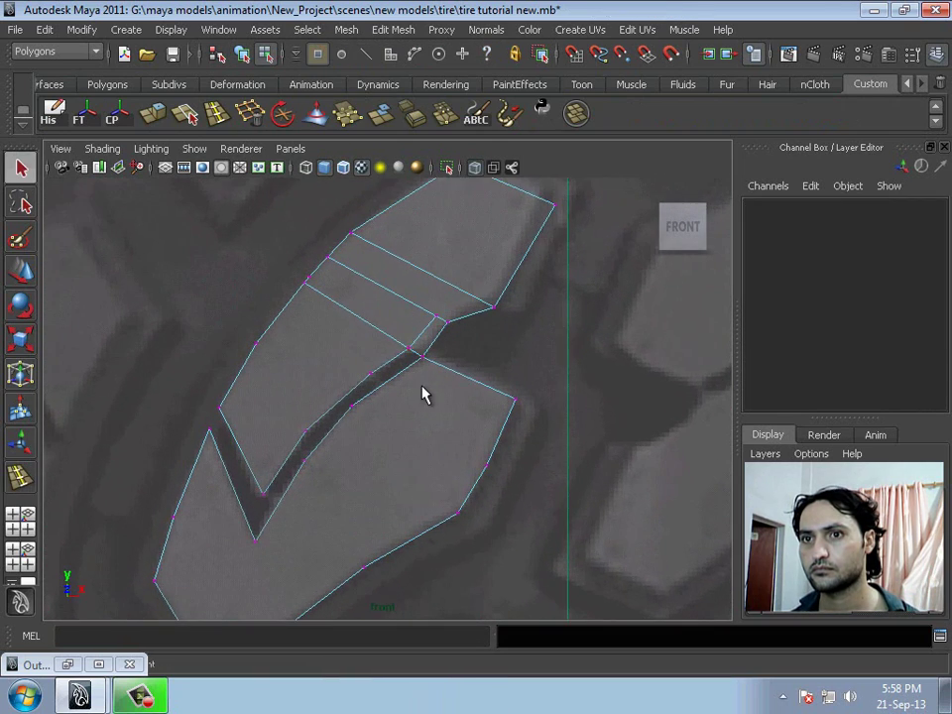
{"action": "left_click_drag", "start_coordinate": [421, 395], "coordinate": [435, 340]}
{"action": "scroll", "coordinate": [456, 322], "scroll_direction": "up", "scroll_amount": 1}
{"action": "right_click_drag", "start_coordinate": [443, 293], "coordinate": [424, 318], "text": "shift"}
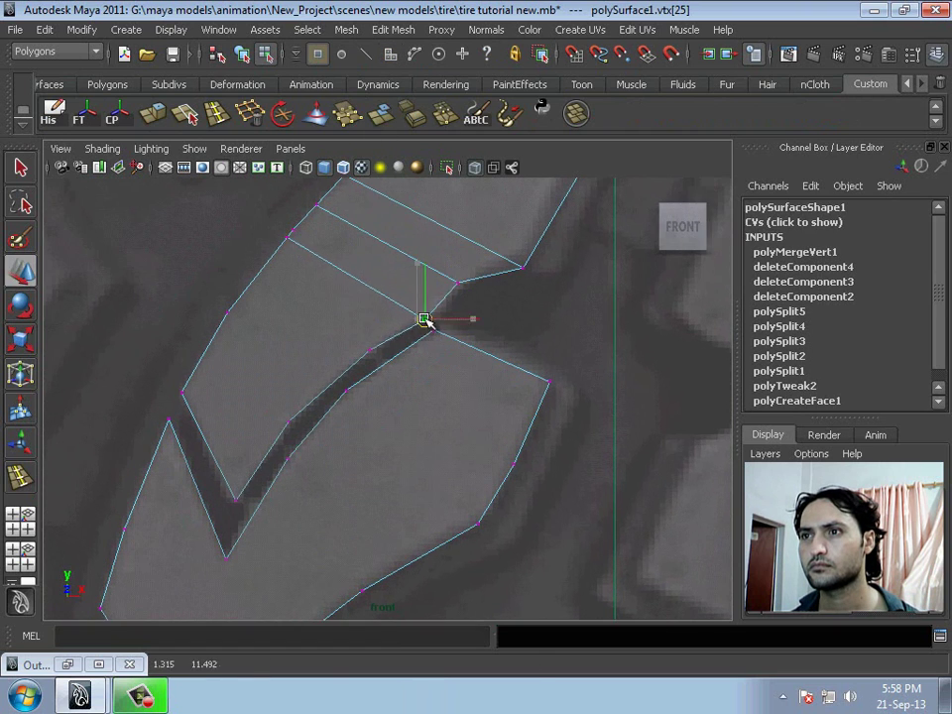
{"action": "scroll", "coordinate": [424, 318], "scroll_direction": "down", "scroll_amount": 3}
Split the lower lug face and commit the remaining splits into a quad grid
{"action": "key", "text": "F8"}
{"action": "scroll", "coordinate": [381, 361], "scroll_direction": "up", "scroll_amount": 1}
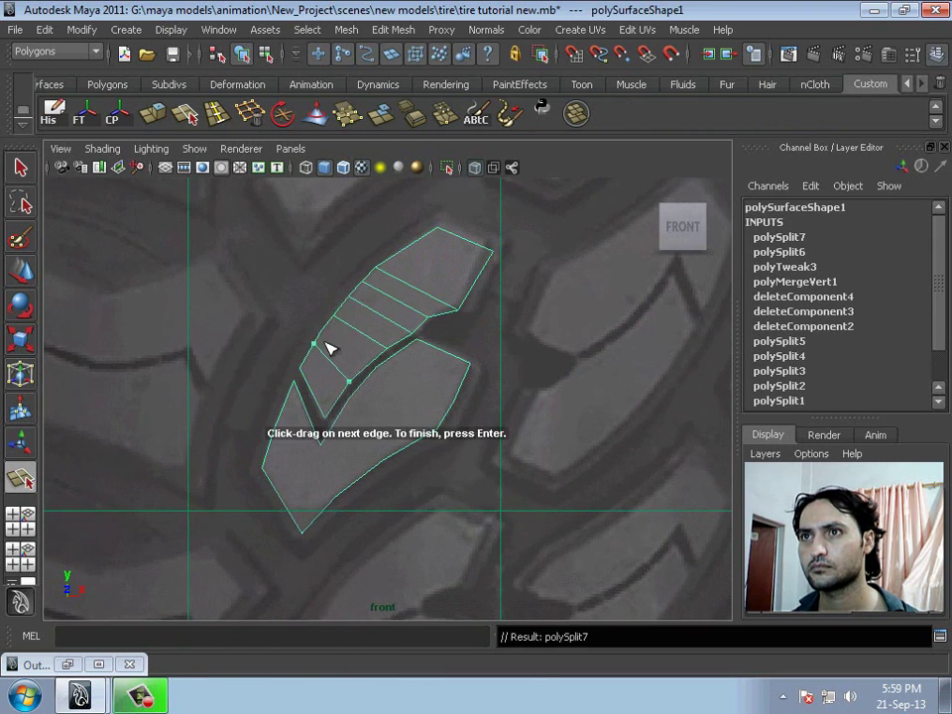
{"action": "left_click", "coordinate": [375, 367]}
{"action": "key", "text": "Return"}
{"action": "scroll", "coordinate": [329, 333], "scroll_direction": "up", "scroll_amount": 1}
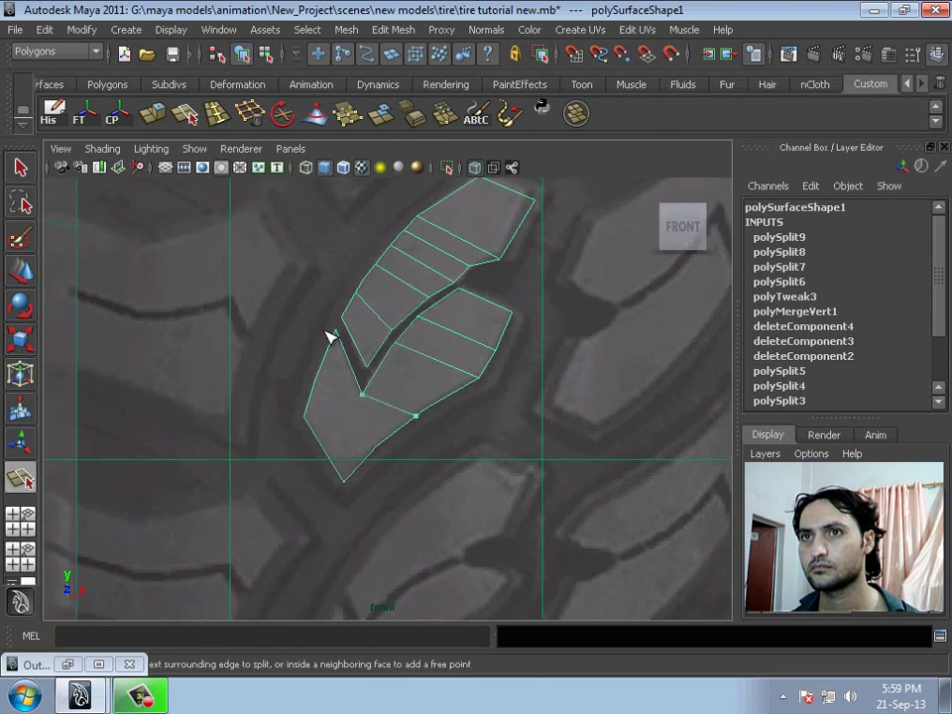
{"action": "scroll", "coordinate": [365, 396], "scroll_direction": "up", "scroll_amount": 1}
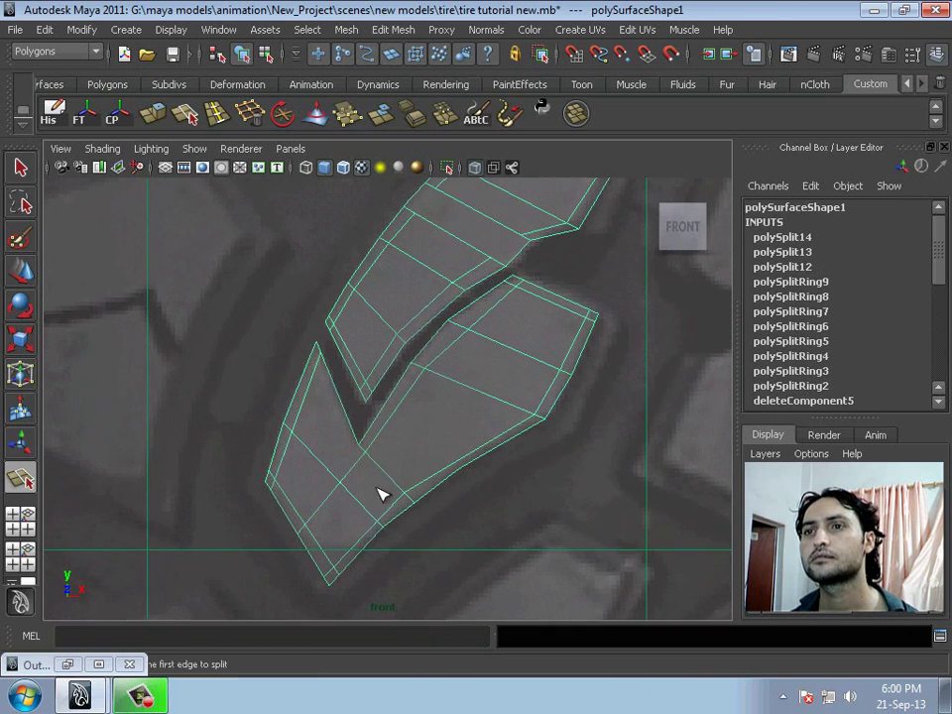
{"action": "key", "text": "Return"}
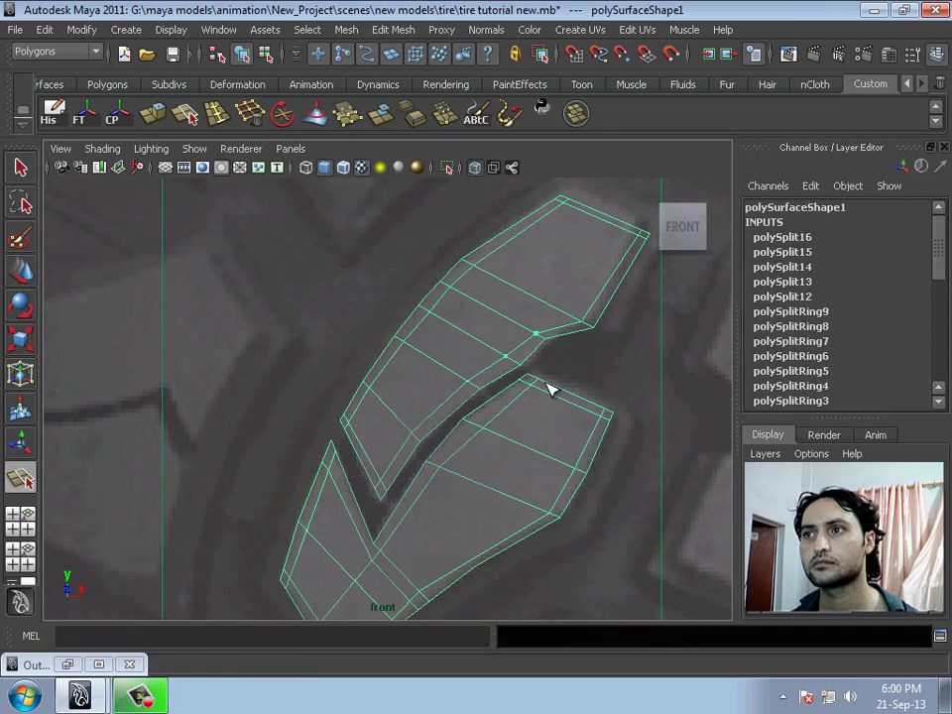
{"action": "key", "text": "Return"}
{"action": "scroll", "coordinate": [404, 387], "scroll_direction": "down", "scroll_amount": 2}
{"action": "key", "text": "F8"}
{"action": "scroll", "coordinate": [387, 436], "scroll_direction": "down", "scroll_amount": 5}
{"action": "scroll", "coordinate": [206, 148], "scroll_direction": "up", "scroll_amount": 2}
Trace a second tread block outline as a new polygon
{"action": "left_click", "coordinate": [346, 30]}
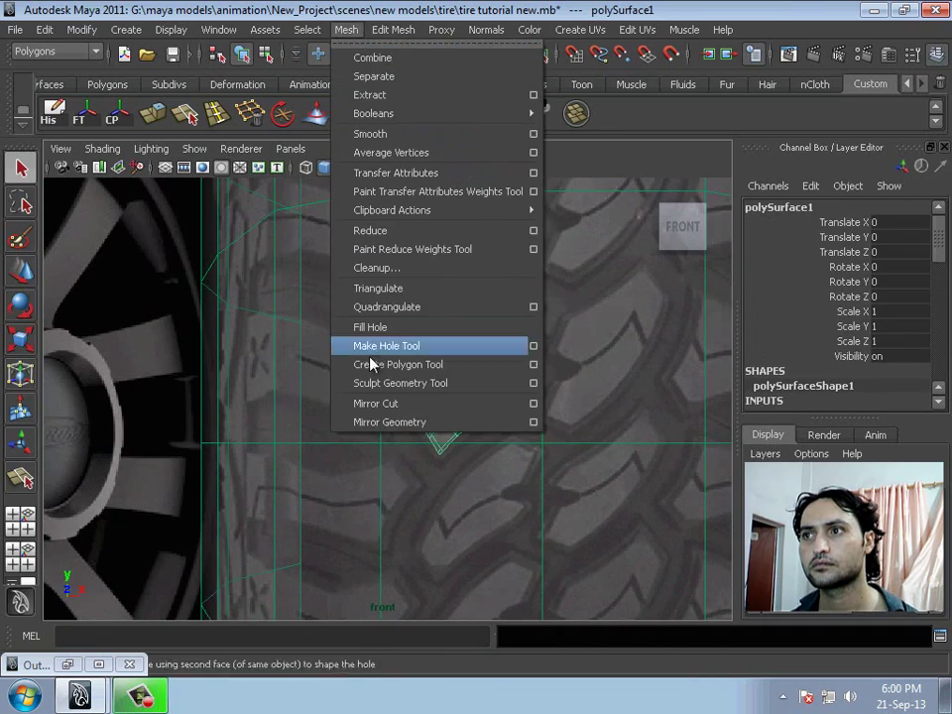
{"action": "left_click", "coordinate": [370, 364]}
{"action": "middle_click_drag", "start_coordinate": [398, 382], "coordinate": [438, 395], "text": "alt"}
{"action": "middle_click_drag", "start_coordinate": [335, 424], "coordinate": [317, 408], "text": "alt"}
{"action": "left_click", "coordinate": [314, 408]}
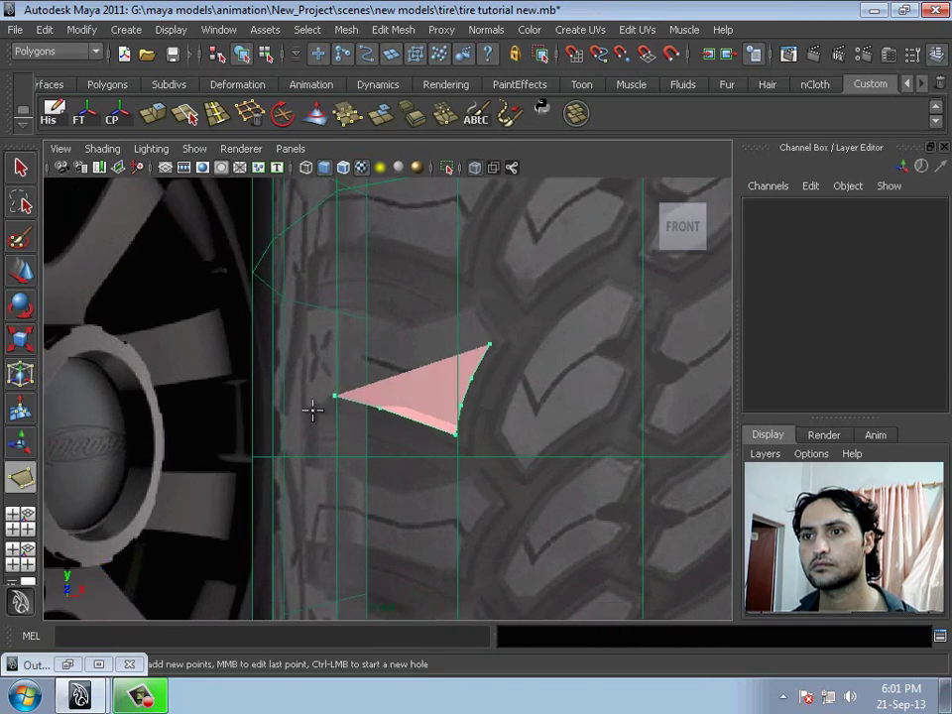
{"action": "scroll", "coordinate": [397, 437], "scroll_direction": "up", "scroll_amount": 5}
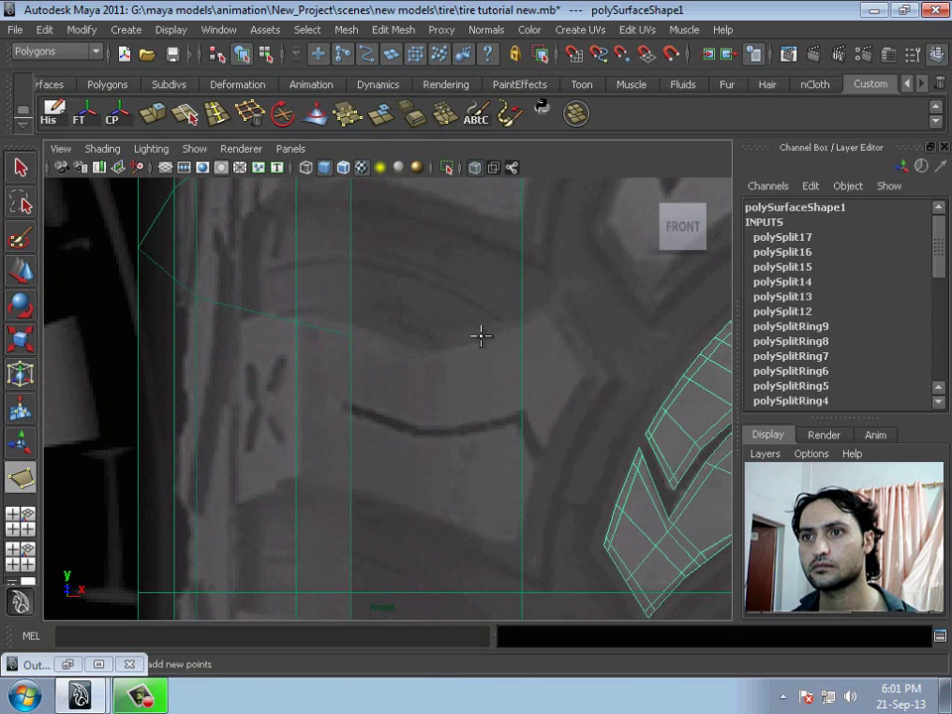
{"action": "left_click", "coordinate": [545, 446]}
{"action": "left_click", "coordinate": [515, 538]}
{"action": "left_click", "coordinate": [398, 499]}
{"action": "left_click", "coordinate": [241, 321]}
{"action": "left_click", "coordinate": [302, 314]}
{"action": "left_click", "coordinate": [373, 324]}
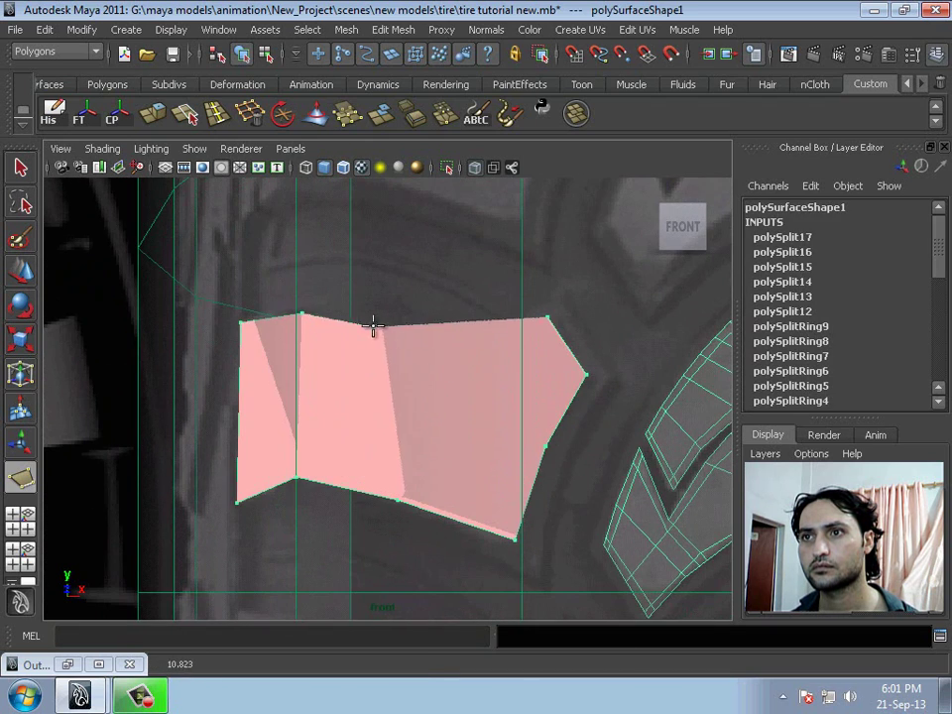
{"action": "left_click", "coordinate": [423, 344]}
{"action": "key", "text": "Return"}
{"action": "scroll", "coordinate": [370, 435], "scroll_direction": "down", "scroll_amount": 10}
Add vertical splits across the second tread block, top edge to bottom edge
{"action": "scroll", "coordinate": [367, 383], "scroll_direction": "up", "scroll_amount": 5}
{"action": "scroll", "coordinate": [454, 259], "scroll_direction": "up", "scroll_amount": 5}
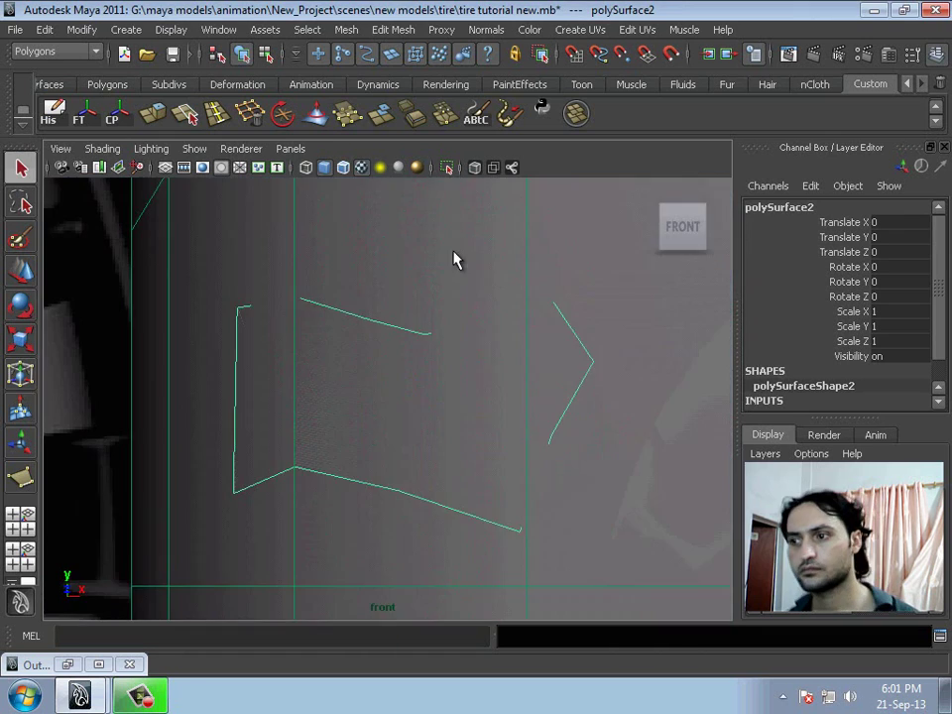
{"action": "key", "text": "y"}
{"action": "scroll", "coordinate": [457, 384], "scroll_direction": "up", "scroll_amount": 1}
{"action": "left_click", "coordinate": [574, 440]}
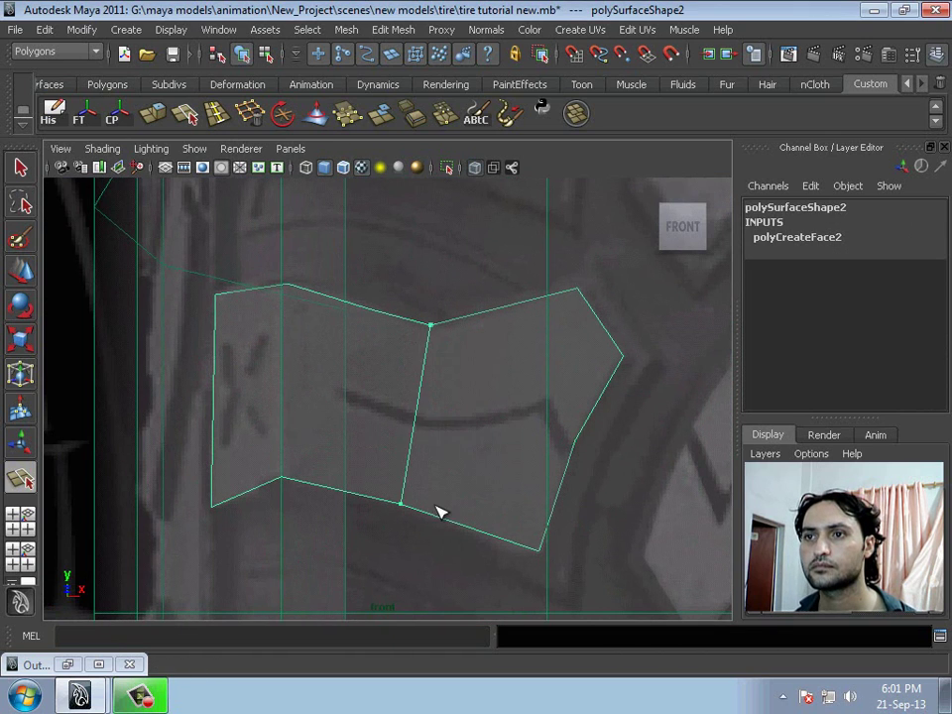
{"action": "left_click", "coordinate": [330, 489]}
{"action": "key", "text": "Return"}
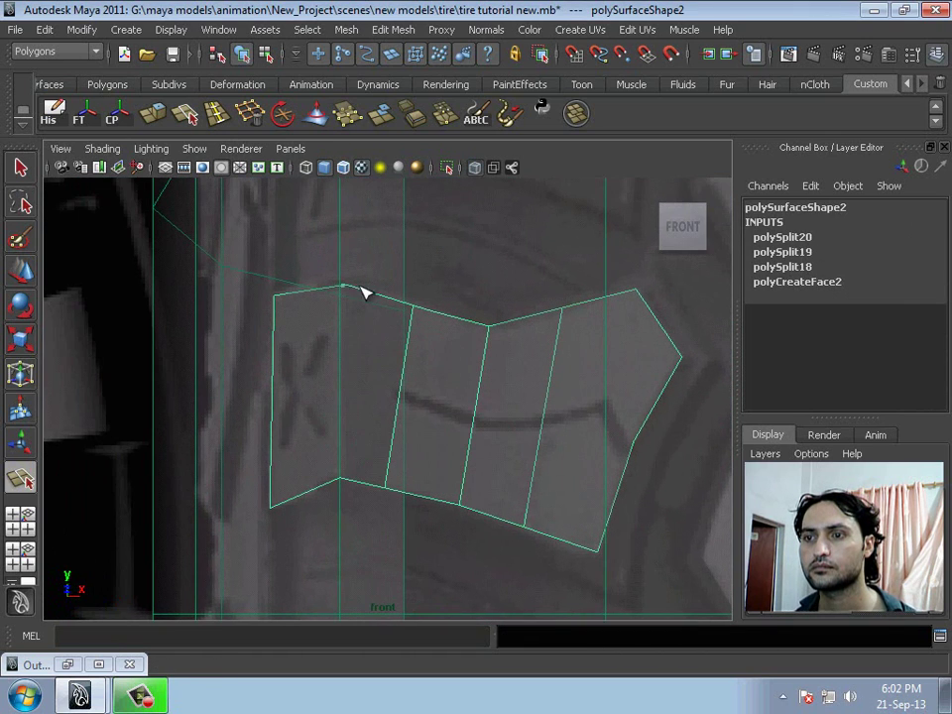
{"action": "left_click", "coordinate": [346, 285]}
{"action": "left_click", "coordinate": [342, 509]}
{"action": "key", "text": "Return"}
Cut a curved groove split across the block's middle and zoom in on it
{"action": "left_click", "coordinate": [308, 297]}
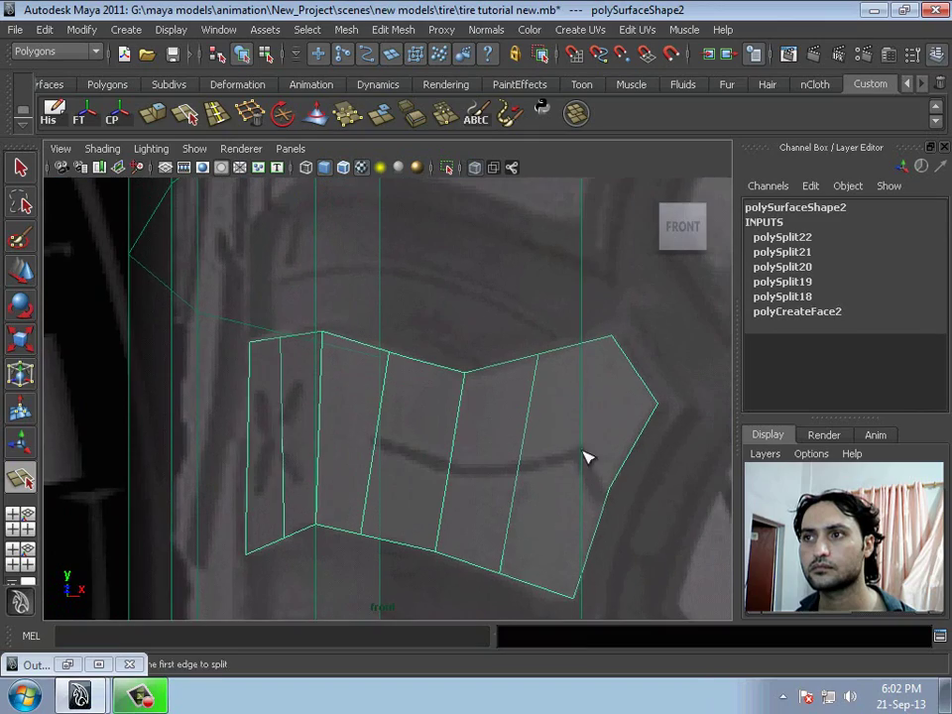
{"action": "key", "text": "Return"}
{"action": "middle_click_drag", "start_coordinate": [382, 446], "coordinate": [400, 355], "text": "alt"}
{"action": "key", "text": "Return"}
{"action": "left_click", "coordinate": [386, 436]}
{"action": "key", "text": "Return"}
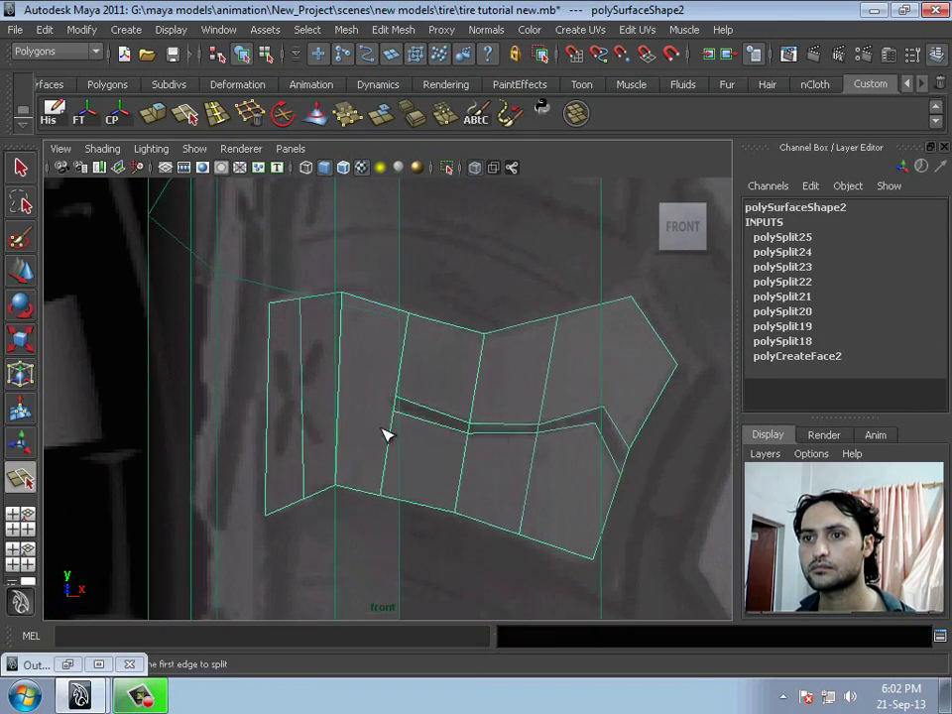
{"action": "key", "text": "space"}
{"action": "scroll", "coordinate": [381, 416], "scroll_direction": "down", "scroll_amount": 3}
{"action": "mouse_move", "coordinate": [382, 416]}
{"action": "right_mouse_down", "text": "alt"}
{"action": "mouse_move", "coordinate": [485, 415]}
{"action": "mouse_move", "coordinate": [95, 403]}
{"action": "mouse_move", "coordinate": [418, 411]}
{"action": "mouse_move", "coordinate": [443, 230]}
{"action": "right_mouse_up", "text": "alt"}
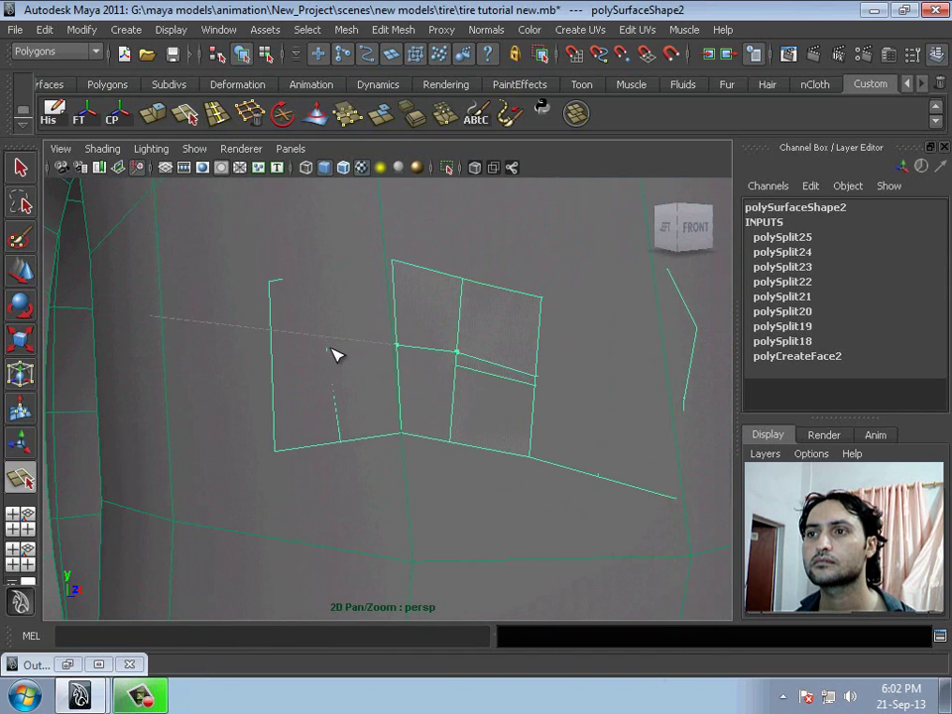
Split the tread block's border edge and try an edge loop, undoing the unwanted loops
{"action": "left_click", "coordinate": [454, 364]}
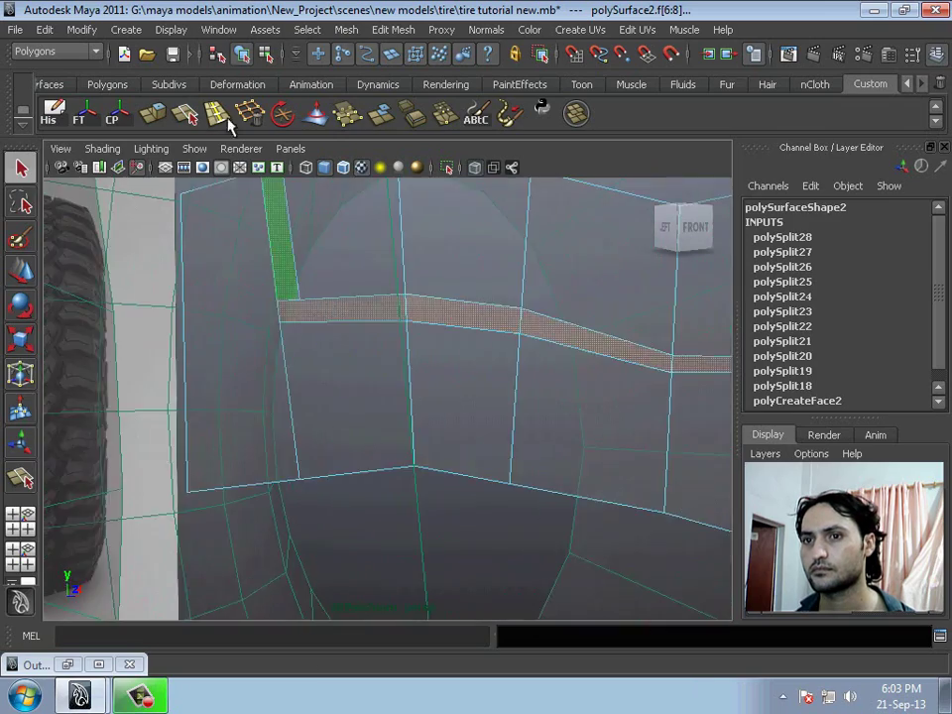
{"action": "key", "text": "g"}
{"action": "left_click", "coordinate": [432, 386]}
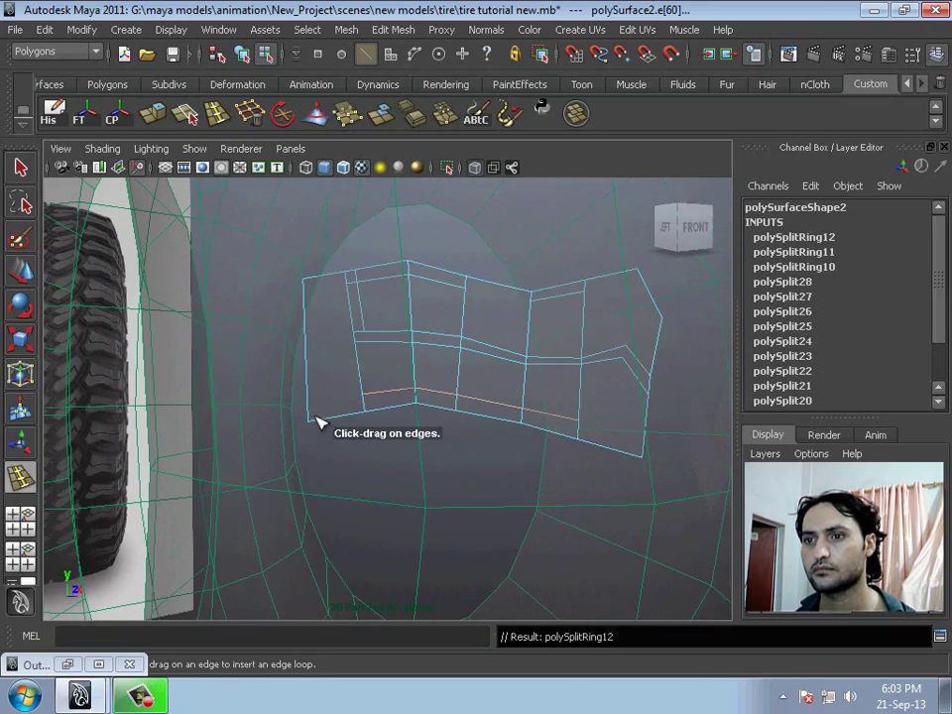
{"action": "key", "text": "ctrl+z"}
{"action": "key", "text": "ctrl+z"}
{"action": "key", "text": "ctrl+z"}
{"action": "key", "text": "ctrl+z"}
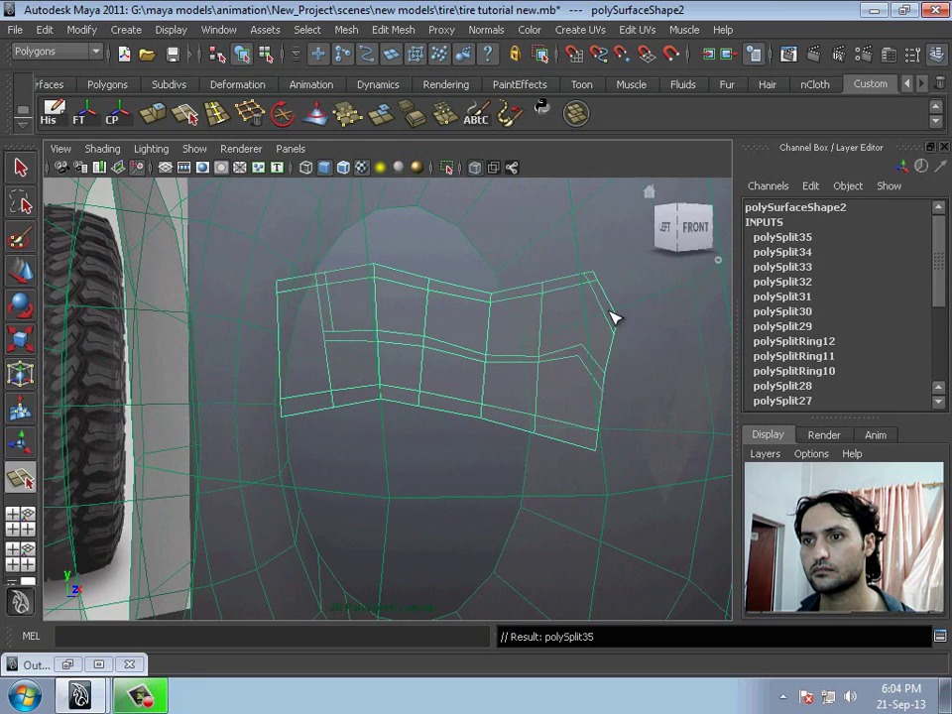
{"action": "key", "text": "ctrl+z"}
Delete the unwanted tread-block faces and move its vertices to match the reference tread
{"action": "key", "text": "q"}
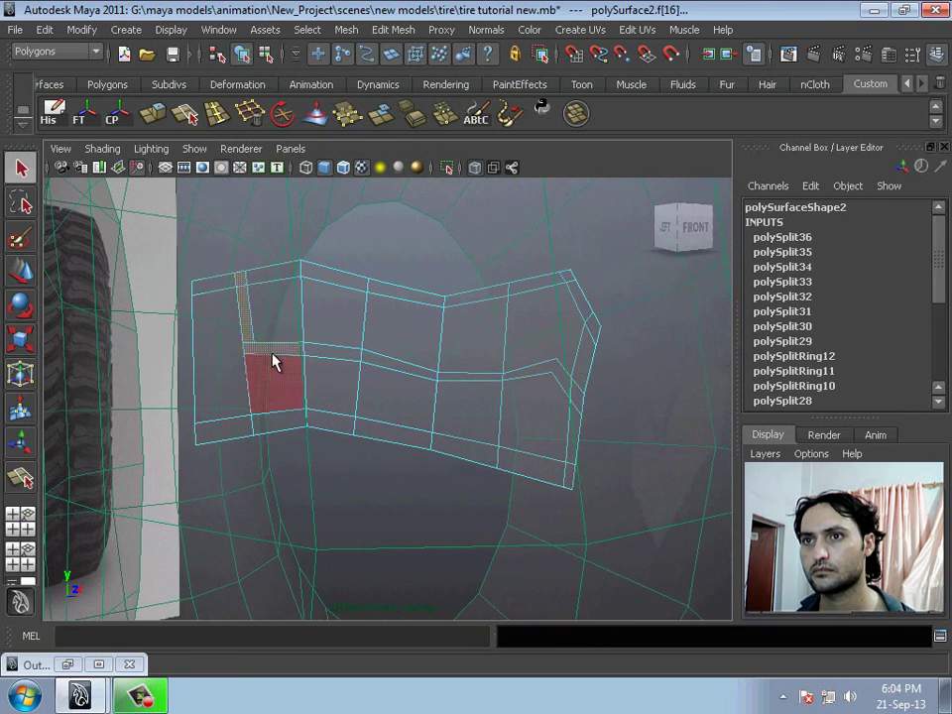
{"action": "key", "text": "Delete"}
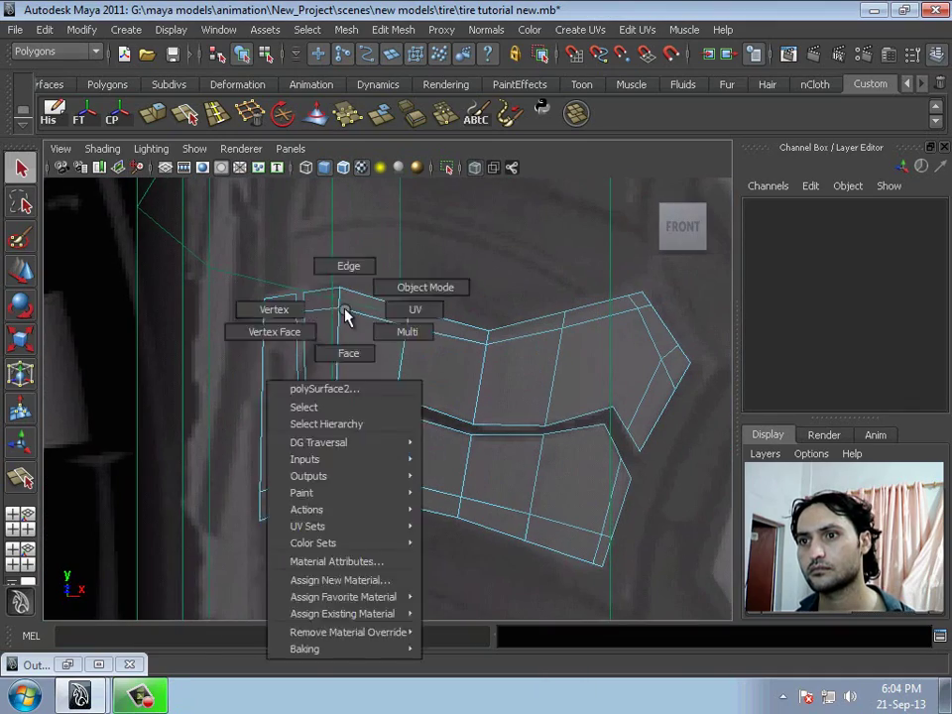
{"action": "right_click_drag", "start_coordinate": [346, 315], "coordinate": [272, 309]}
{"action": "left_click", "coordinate": [337, 345]}
{"action": "key", "text": "w"}
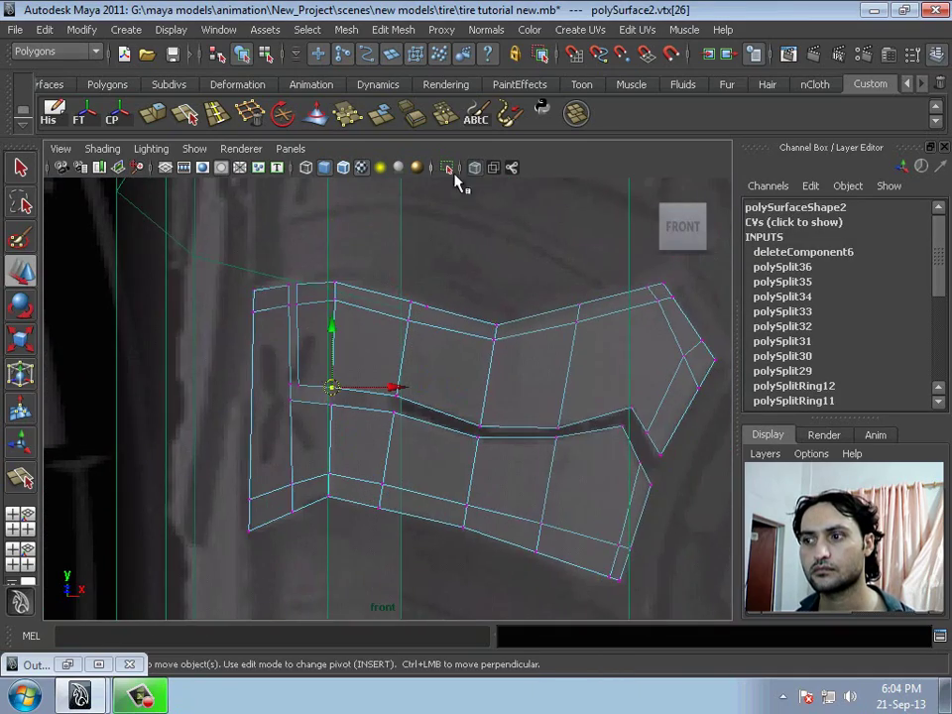
{"action": "left_click", "coordinate": [294, 288]}
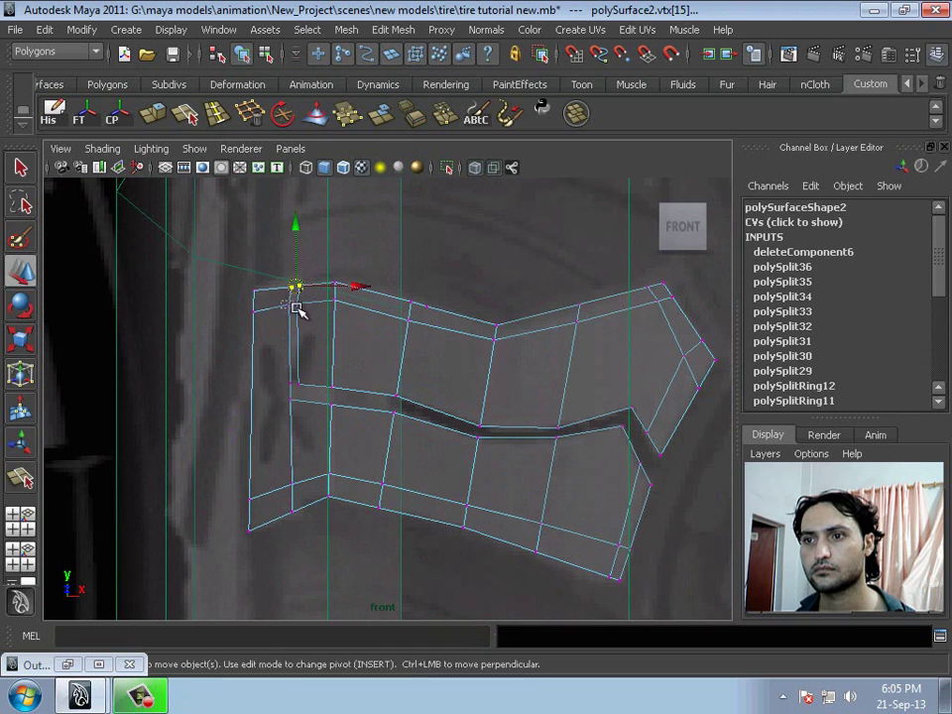
{"action": "middle_click_drag", "start_coordinate": [380, 300], "coordinate": [428, 309], "text": "alt"}
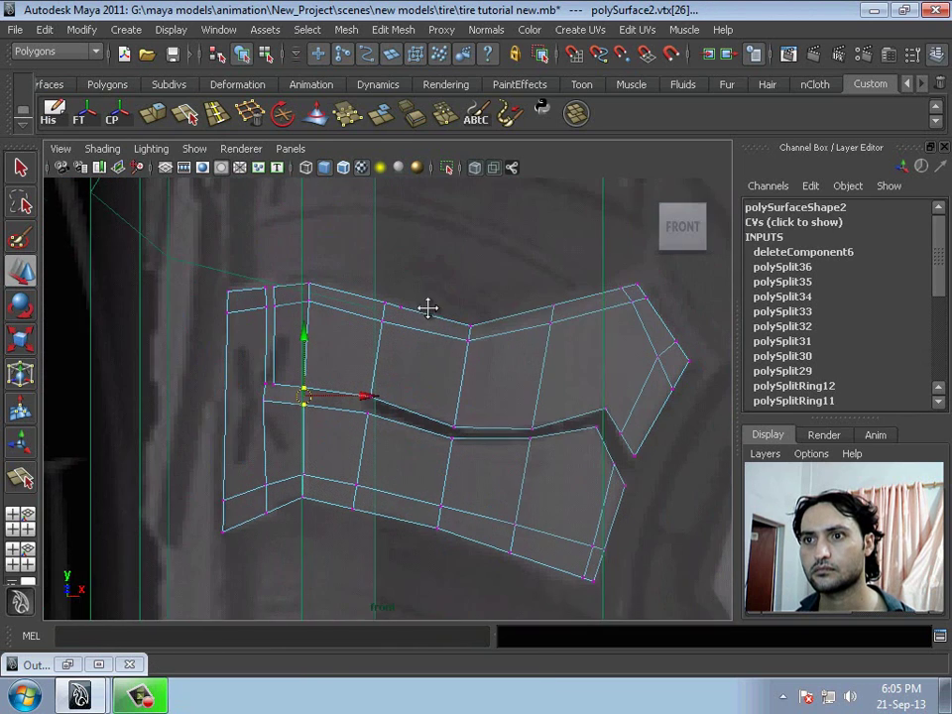
{"action": "left_click_drag", "start_coordinate": [521, 303], "coordinate": [468, 417]}
{"action": "left_click", "coordinate": [592, 303]}
{"action": "middle_click_drag", "start_coordinate": [592, 303], "coordinate": [543, 302], "text": "alt"}
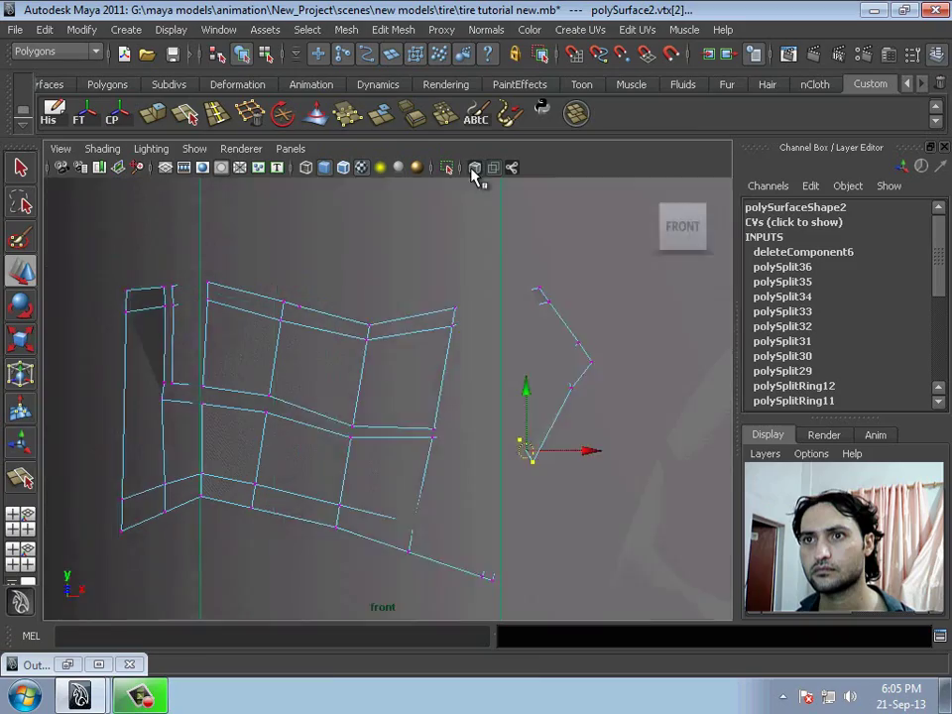
{"action": "left_click", "coordinate": [494, 404]}
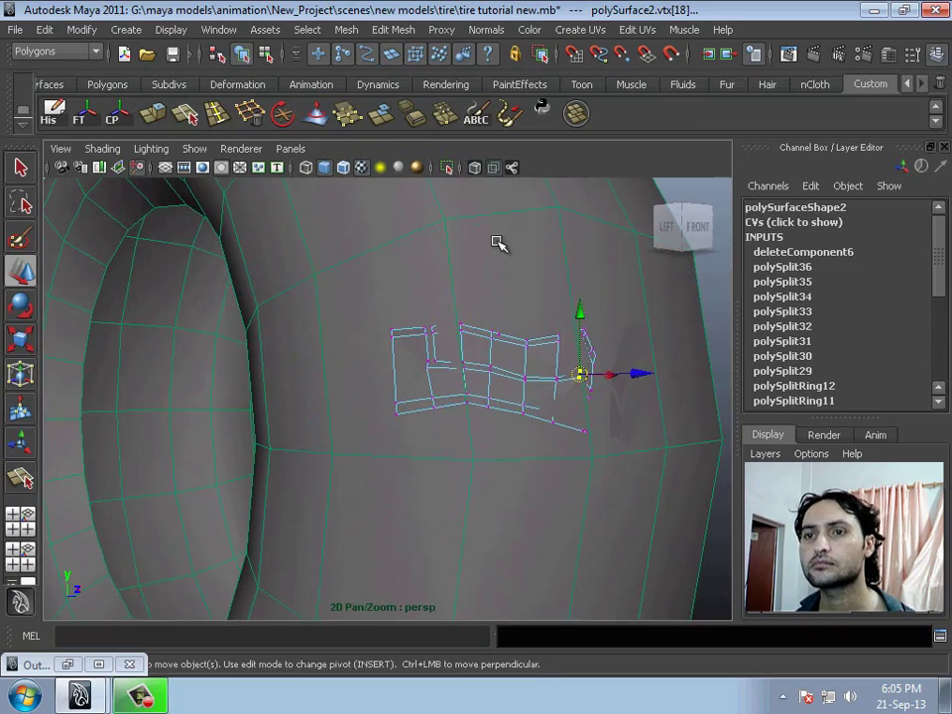
{"action": "left_click", "coordinate": [496, 243]}
Reverse the normals of the tread piece and frame it in the view
{"action": "scroll", "coordinate": [408, 283], "scroll_direction": "down", "scroll_amount": 5}
{"action": "left_click", "coordinate": [407, 283]}
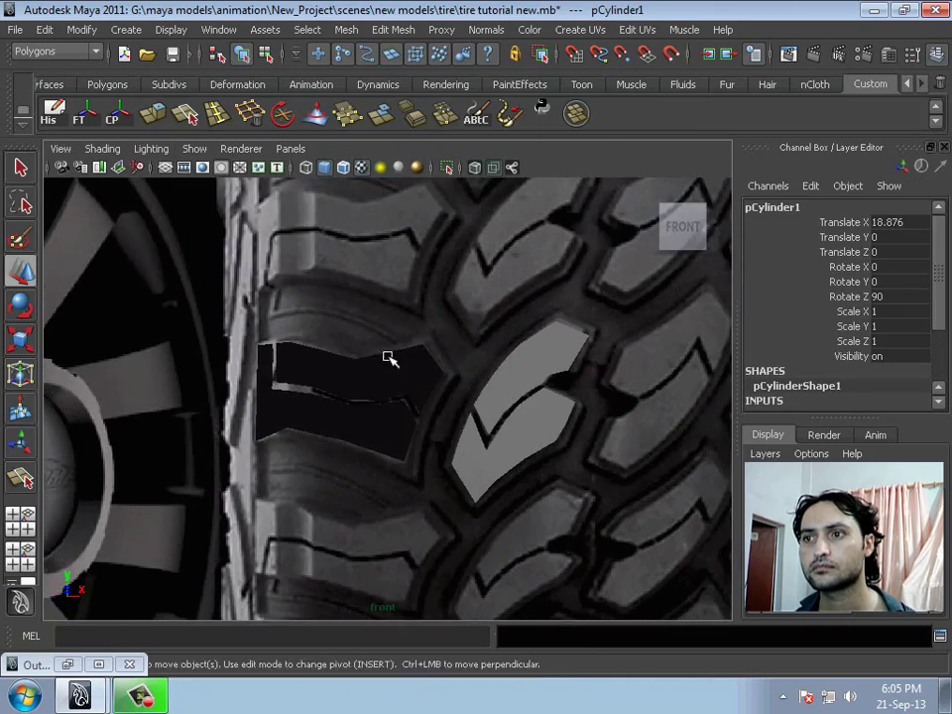
{"action": "left_click", "coordinate": [389, 361]}
{"action": "left_click", "coordinate": [485, 29]}
{"action": "left_click", "coordinate": [501, 173]}
{"action": "scroll", "coordinate": [303, 365], "scroll_direction": "up", "scroll_amount": 2}
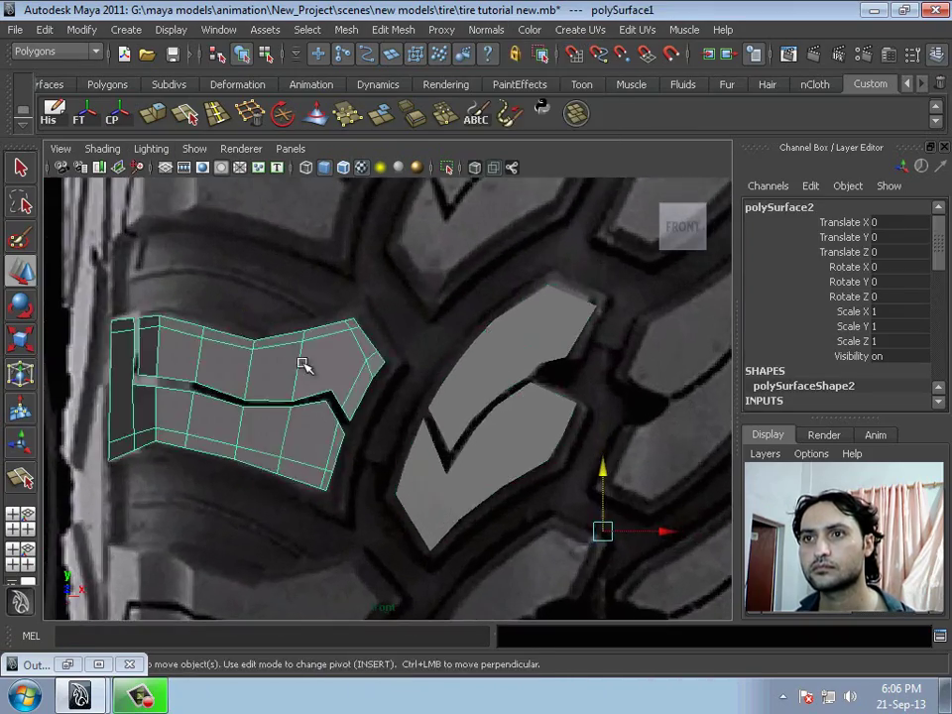
{"action": "key", "text": "f"}
Split new edges across the tread piece with the Split Polygon Tool
{"action": "left_click", "coordinate": [466, 458]}
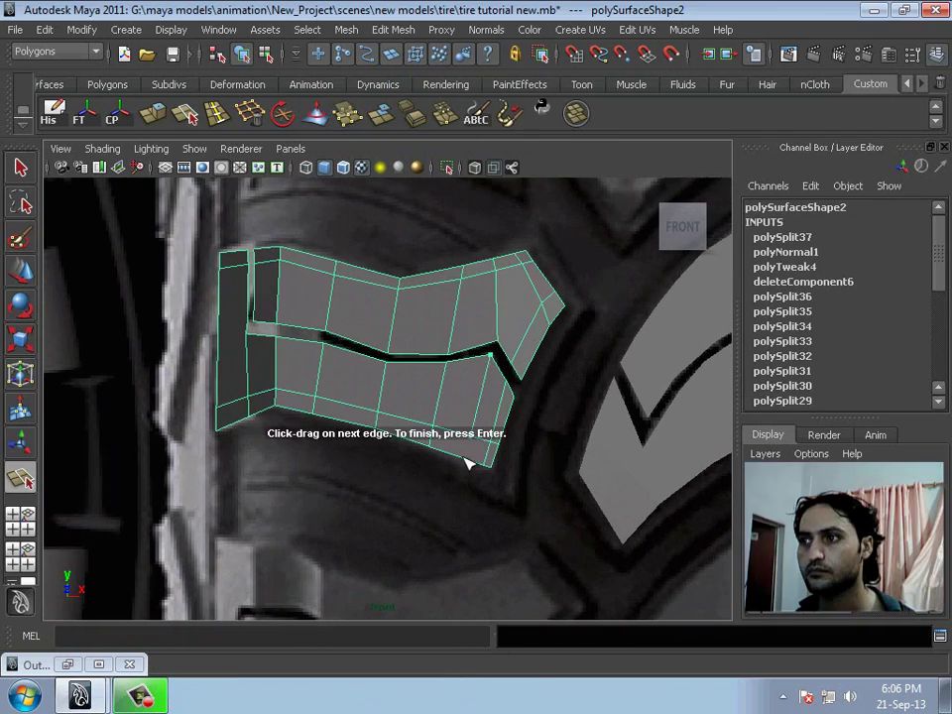
{"action": "key", "text": "Return"}
{"action": "scroll", "coordinate": [428, 367], "scroll_direction": "down", "scroll_amount": 10}
{"action": "scroll", "coordinate": [428, 367], "scroll_direction": "up", "scroll_amount": 5}
{"action": "scroll", "coordinate": [421, 332], "scroll_direction": "up", "scroll_amount": 2}
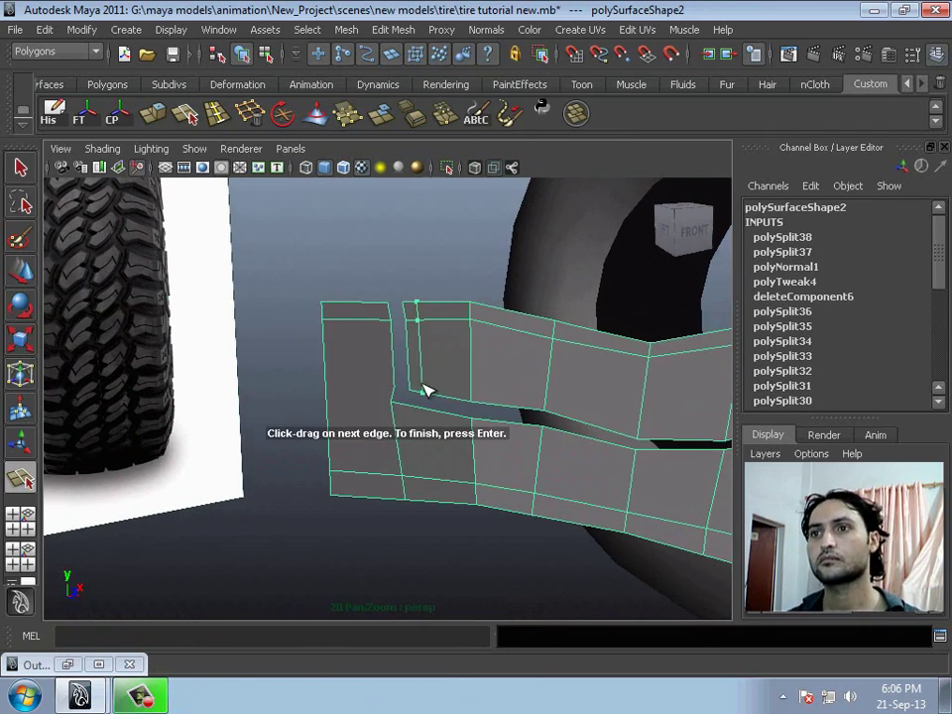
{"action": "key", "text": "Return"}
{"action": "left_click_drag", "start_coordinate": [425, 390], "coordinate": [322, 391], "text": "alt"}
{"action": "key", "text": "Return"}
Add vertical and horizontal splits through the tread piece's side walls
{"action": "left_click_drag", "start_coordinate": [592, 429], "coordinate": [355, 376], "text": "alt"}
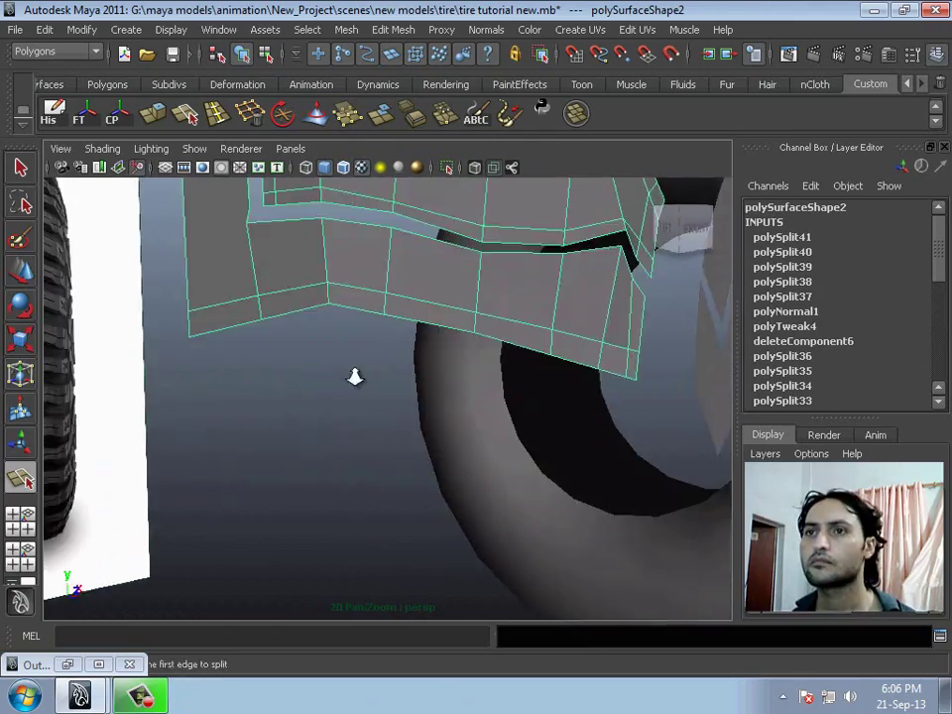
{"action": "right_click_drag", "start_coordinate": [355, 375], "coordinate": [388, 426], "text": "alt"}
{"action": "left_click", "coordinate": [220, 294]}
{"action": "key", "text": "Return"}
{"action": "mouse_move", "coordinate": [234, 470]}
{"action": "left_mouse_down", "text": "alt"}
{"action": "mouse_move", "coordinate": [240, 416]}
{"action": "mouse_move", "coordinate": [229, 397]}
{"action": "left_mouse_up", "text": "alt"}
{"action": "left_click", "coordinate": [229, 398]}
{"action": "right_click_drag", "start_coordinate": [545, 427], "coordinate": [558, 465], "text": "alt"}
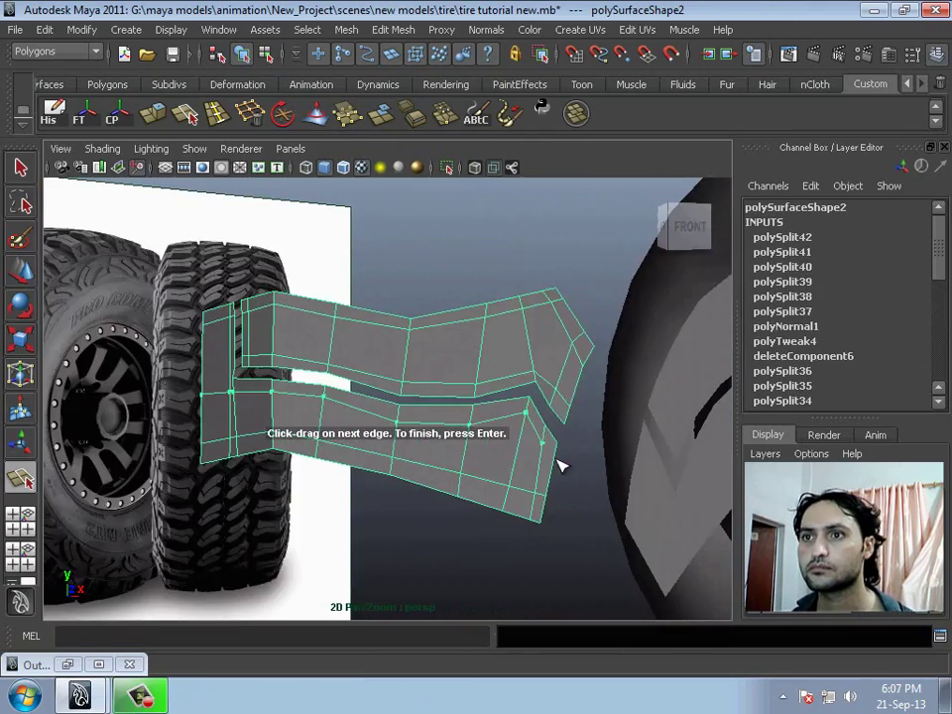
{"action": "key", "text": "Return"}
{"action": "right_click_drag", "start_coordinate": [435, 421], "coordinate": [342, 365], "text": "alt"}
{"action": "left_click_drag", "start_coordinate": [342, 365], "coordinate": [390, 357]}
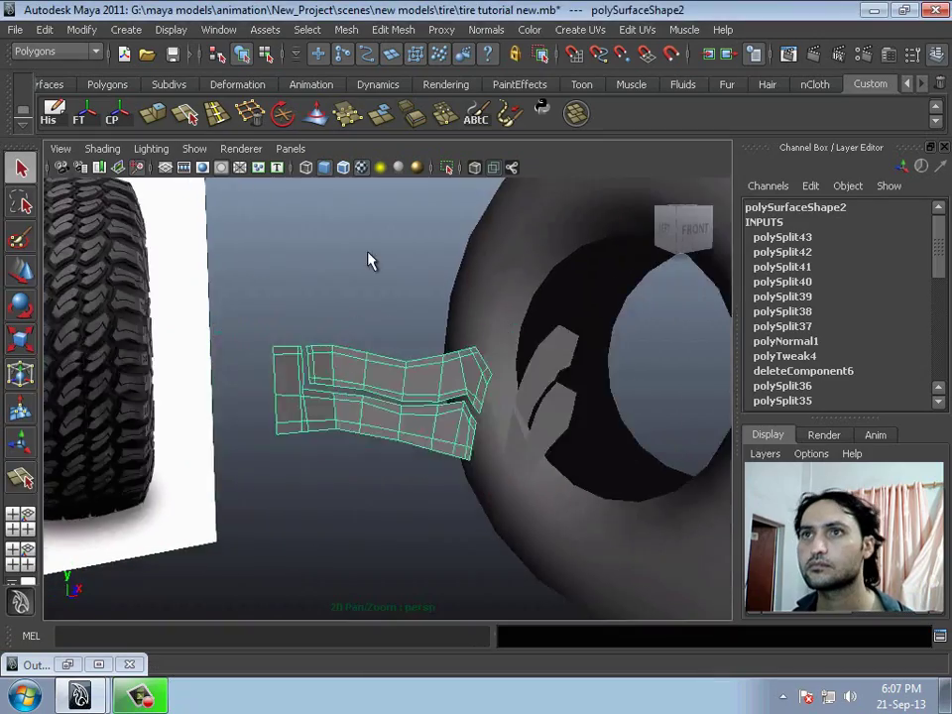
In the side view, split a new edge ring around the tire body
{"action": "key", "text": "space"}
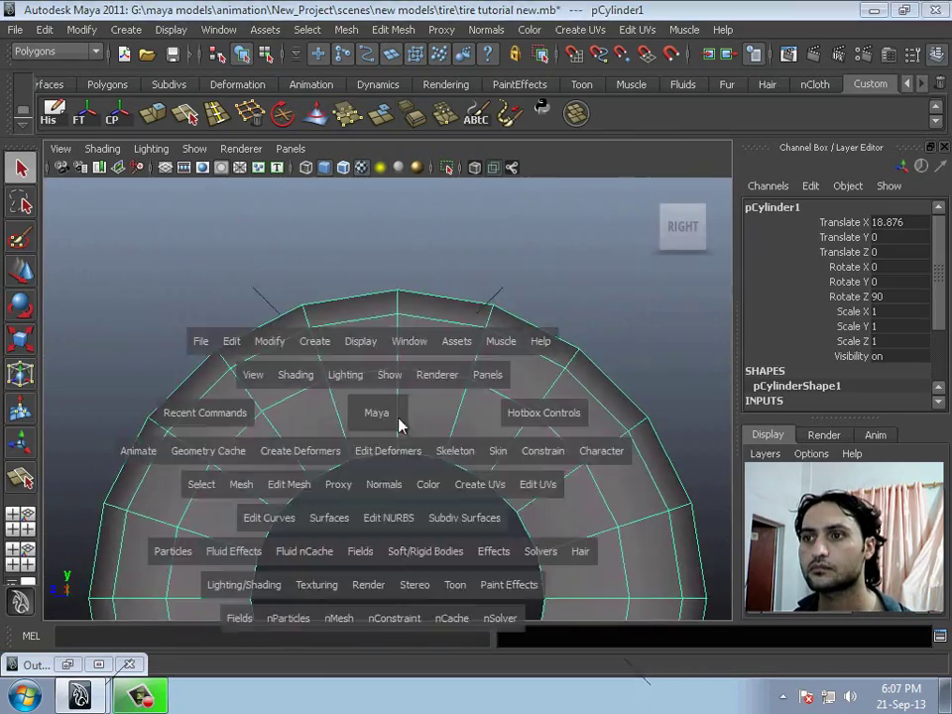
{"action": "left_click_drag", "start_coordinate": [397, 422], "coordinate": [422, 361]}
{"action": "mouse_move", "coordinate": [329, 501]}
{"action": "left_mouse_down"}
{"action": "mouse_move", "coordinate": [377, 312]}
{"action": "mouse_move", "coordinate": [323, 489]}
{"action": "left_mouse_up"}
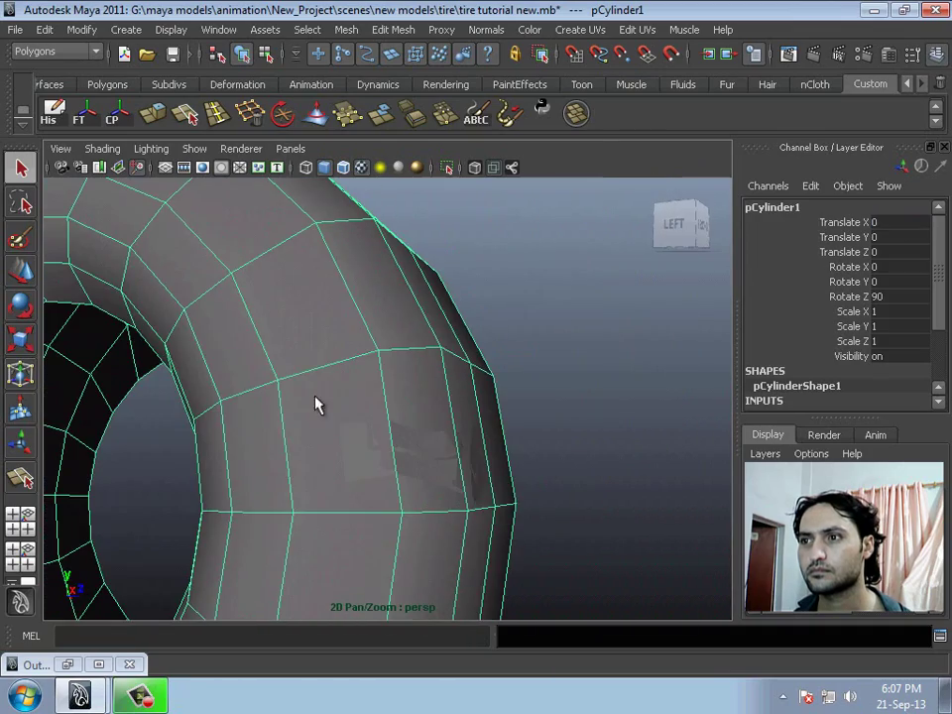
{"action": "right_click_drag", "start_coordinate": [286, 386], "coordinate": [383, 409], "text": "shift"}
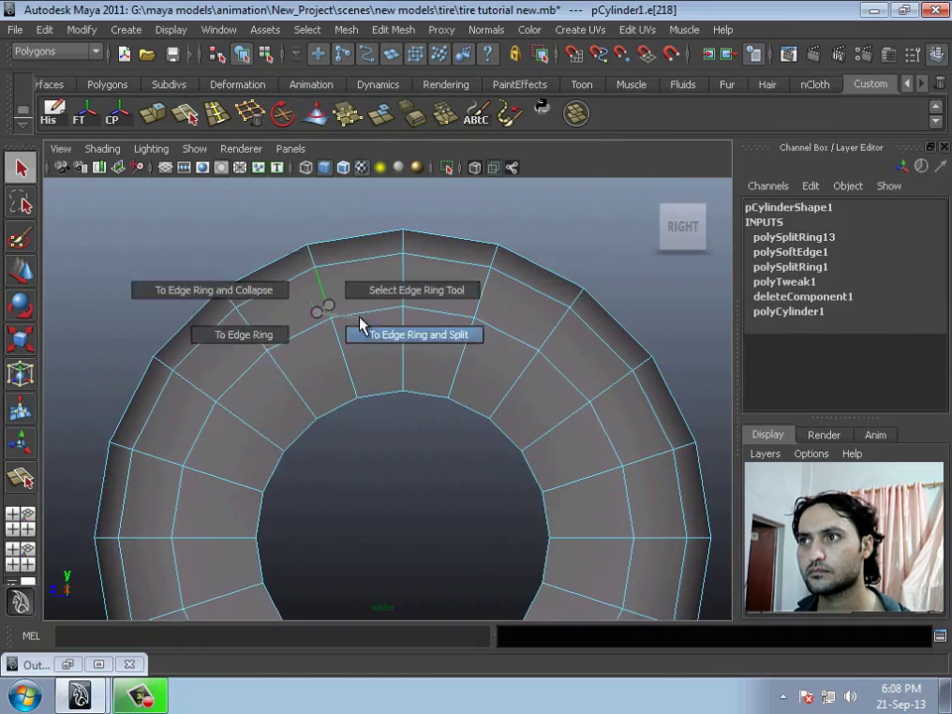
{"action": "right_click_drag", "start_coordinate": [359, 332], "coordinate": [357, 318], "text": "shift"}
{"action": "scroll", "coordinate": [368, 359], "scroll_direction": "up", "scroll_amount": 2}
{"action": "scroll", "coordinate": [388, 319], "scroll_direction": "up", "scroll_amount": 2}
{"action": "scroll", "coordinate": [388, 319], "scroll_direction": "up", "scroll_amount": 2}
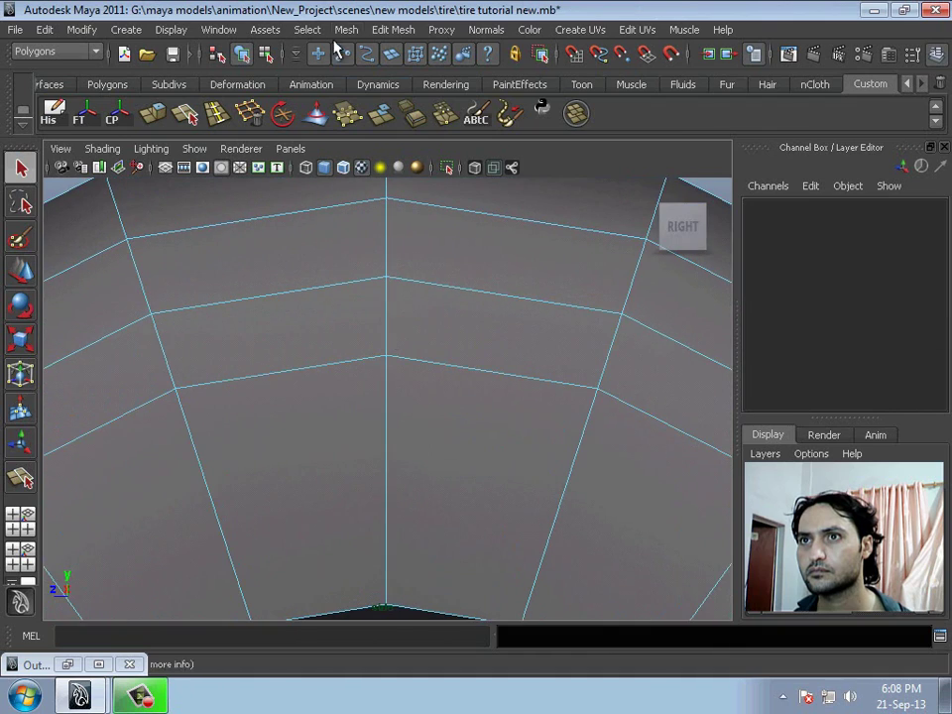
Slide the new edge loop into place, then begin tracing a polygon on the sidewall
{"action": "left_click", "coordinate": [392, 29]}
{"action": "left_click", "coordinate": [404, 313]}
{"action": "left_click", "coordinate": [392, 29]}
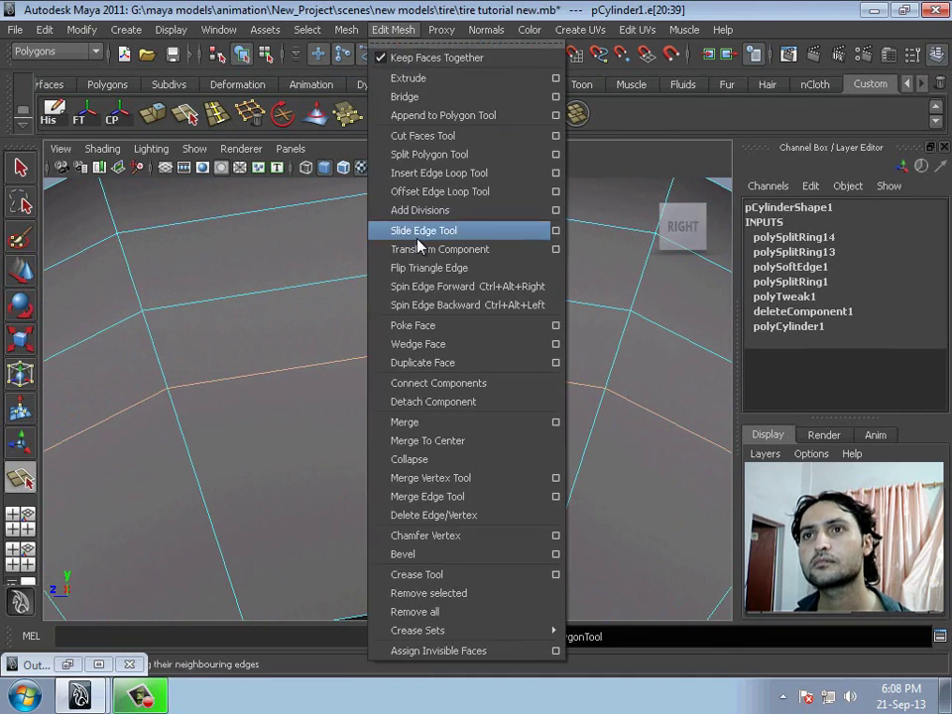
{"action": "left_click", "coordinate": [425, 229]}
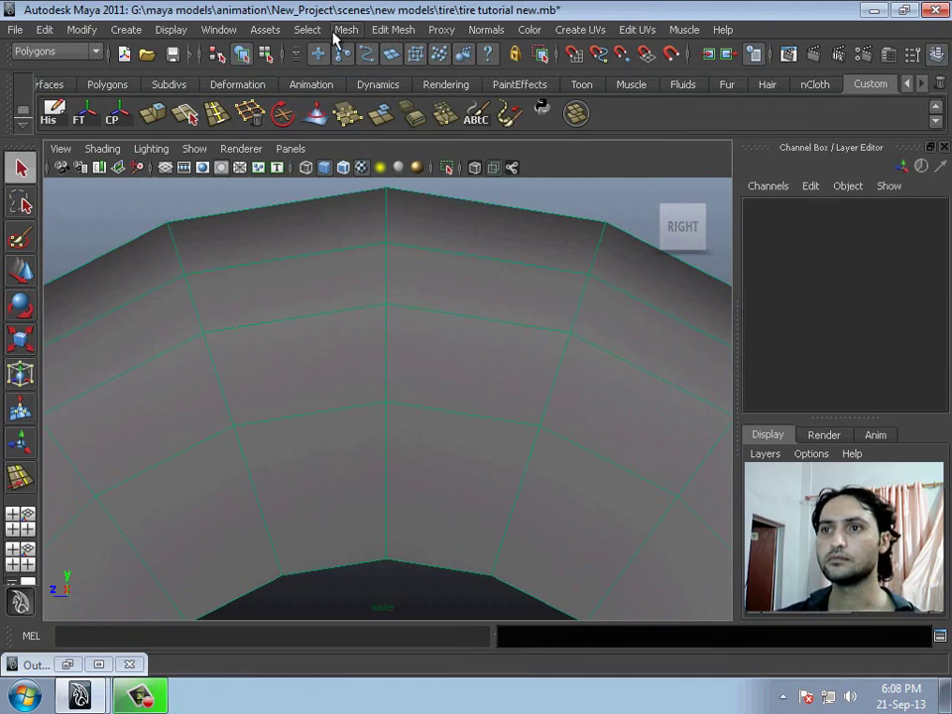
{"action": "left_click", "coordinate": [346, 28]}
{"action": "left_click", "coordinate": [395, 401]}
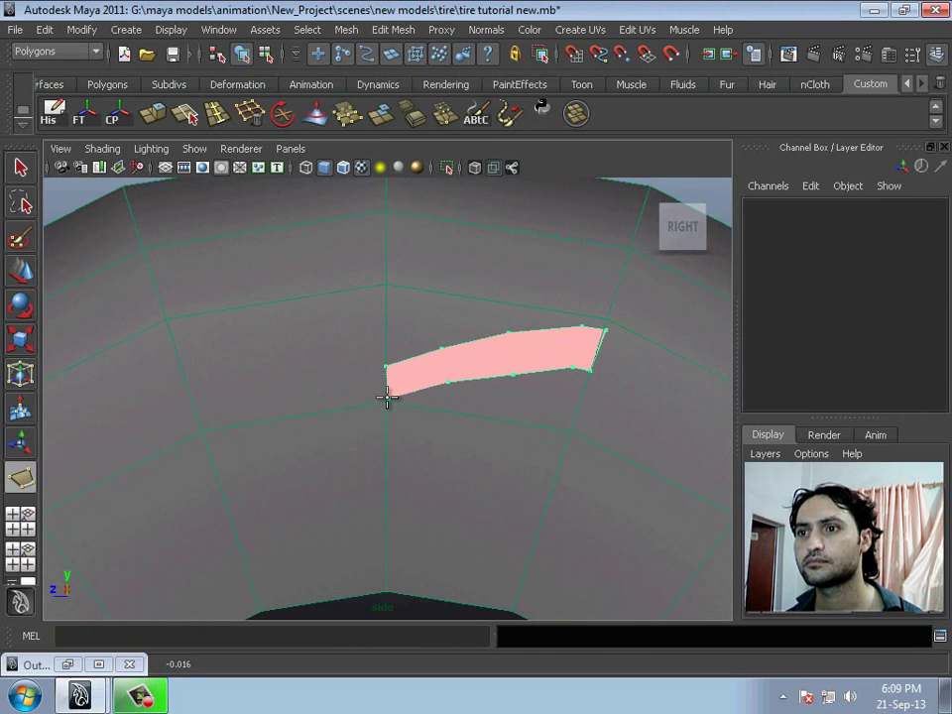
Finish tracing the flat tread-block polygons point by point
{"action": "scroll", "coordinate": [387, 399], "scroll_direction": "up", "scroll_amount": 1}
{"action": "key", "text": "Return"}
{"action": "left_click", "coordinate": [346, 28]}
{"action": "left_click", "coordinate": [396, 363]}
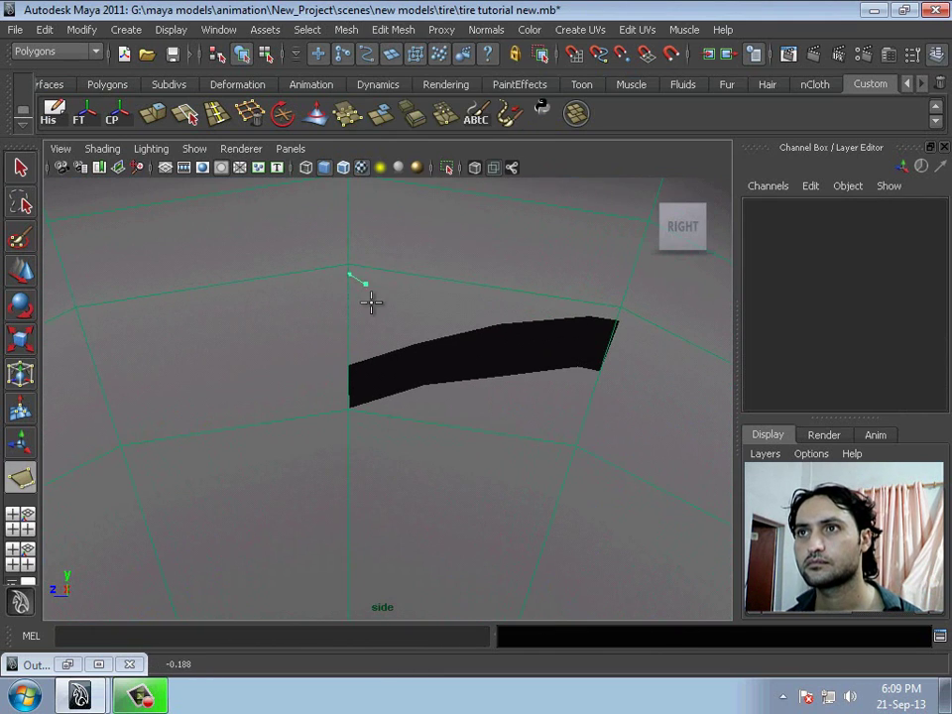
{"action": "key", "text": "Return"}
{"action": "scroll", "coordinate": [365, 322], "scroll_direction": "up", "scroll_amount": 1}
{"action": "scroll", "coordinate": [541, 428], "scroll_direction": "up", "scroll_amount": 1}
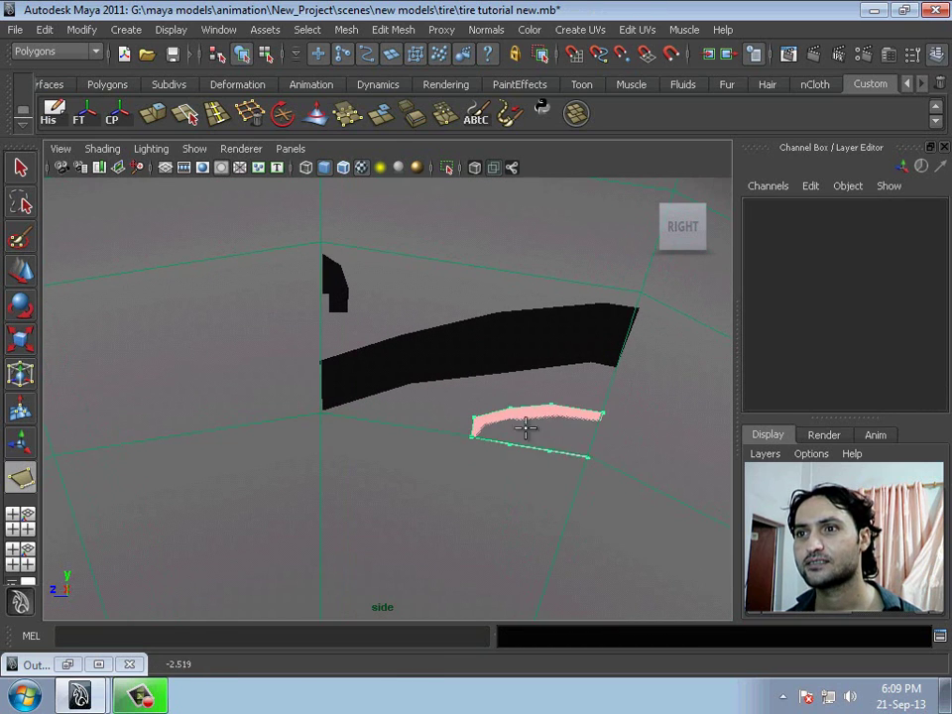
{"action": "key", "text": "Return"}
Move the tire aside and split the long strip and small tread pieces
{"action": "left_click", "coordinate": [395, 280]}
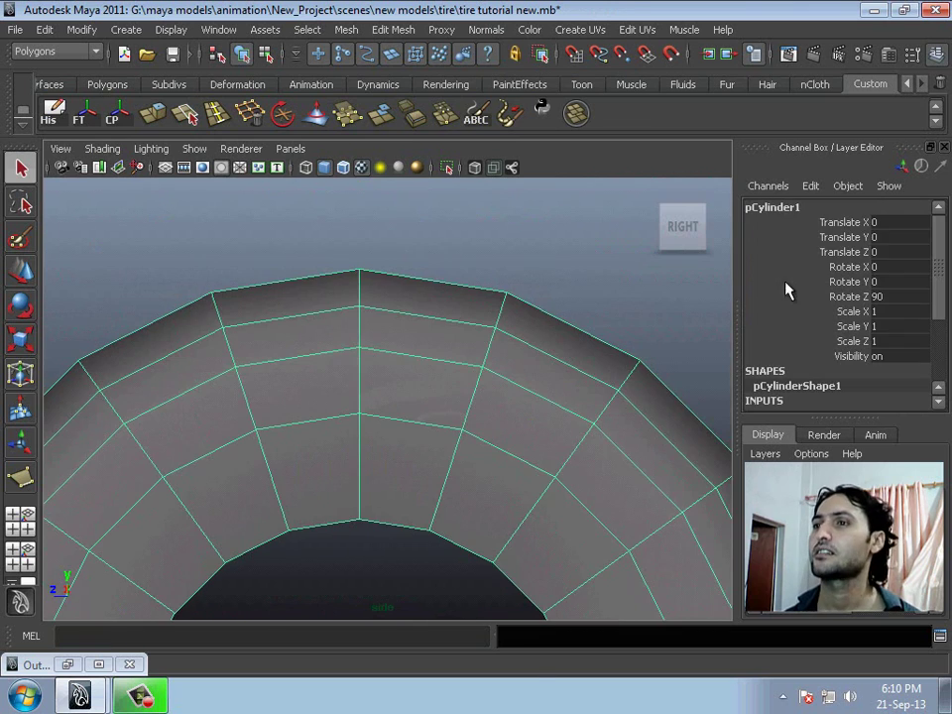
{"action": "middle_click_drag", "start_coordinate": [694, 298], "coordinate": [461, 382]}
{"action": "left_click", "coordinate": [496, 416]}
{"action": "key", "text": "y"}
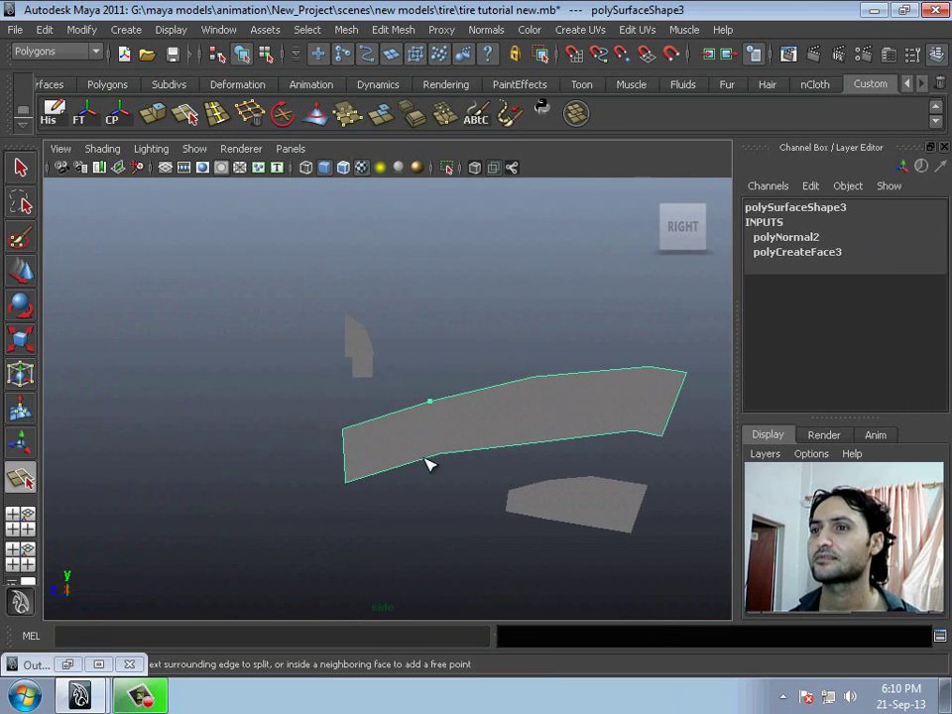
{"action": "key", "text": "Return"}
{"action": "middle_click_drag", "start_coordinate": [526, 526], "coordinate": [466, 446], "text": "alt"}
{"action": "left_click", "coordinate": [466, 408]}
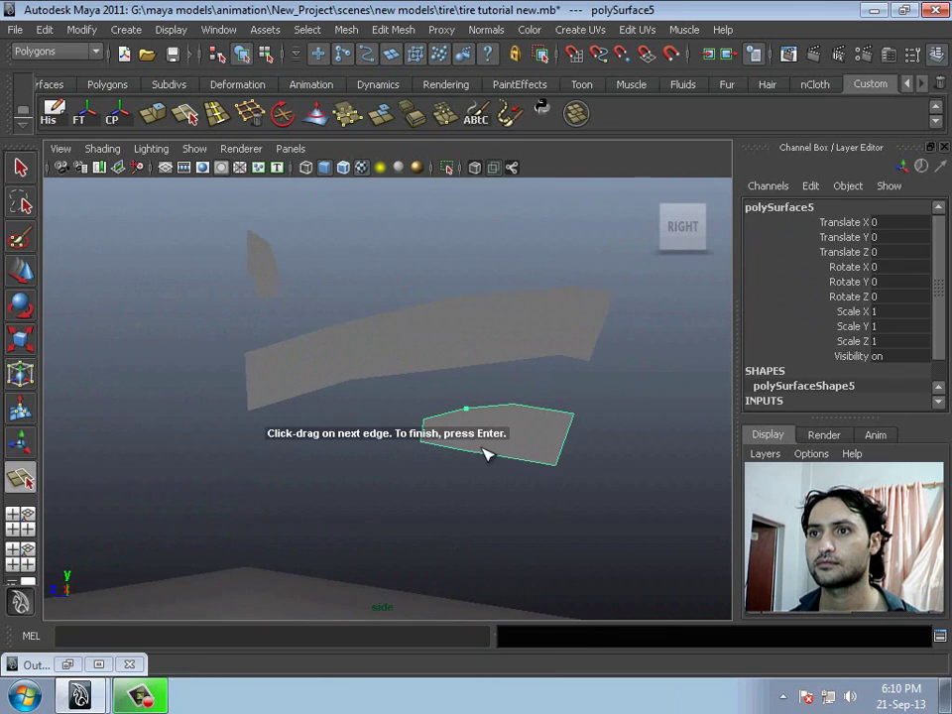
{"action": "key", "text": "Return"}
{"action": "middle_click_drag", "start_coordinate": [532, 466], "coordinate": [357, 357], "text": "alt"}
{"action": "left_click", "coordinate": [349, 349]}
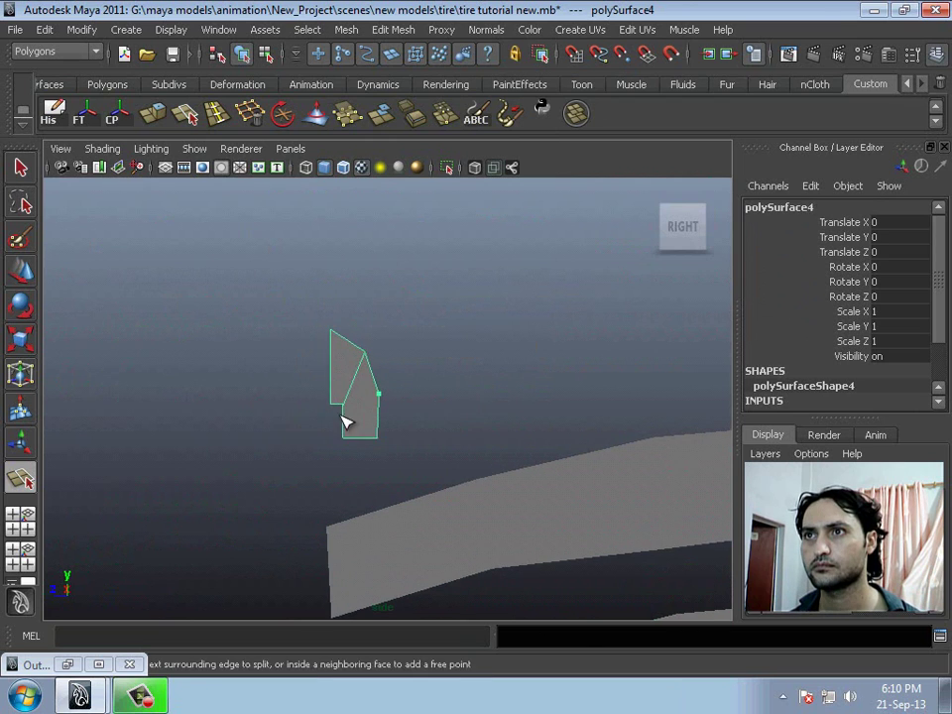
{"action": "key", "text": "Return"}
{"action": "scroll", "coordinate": [352, 377], "scroll_direction": "up", "scroll_amount": 2}
Insert several edge loops across the tread piece and the long strip
{"action": "key", "text": "Return"}
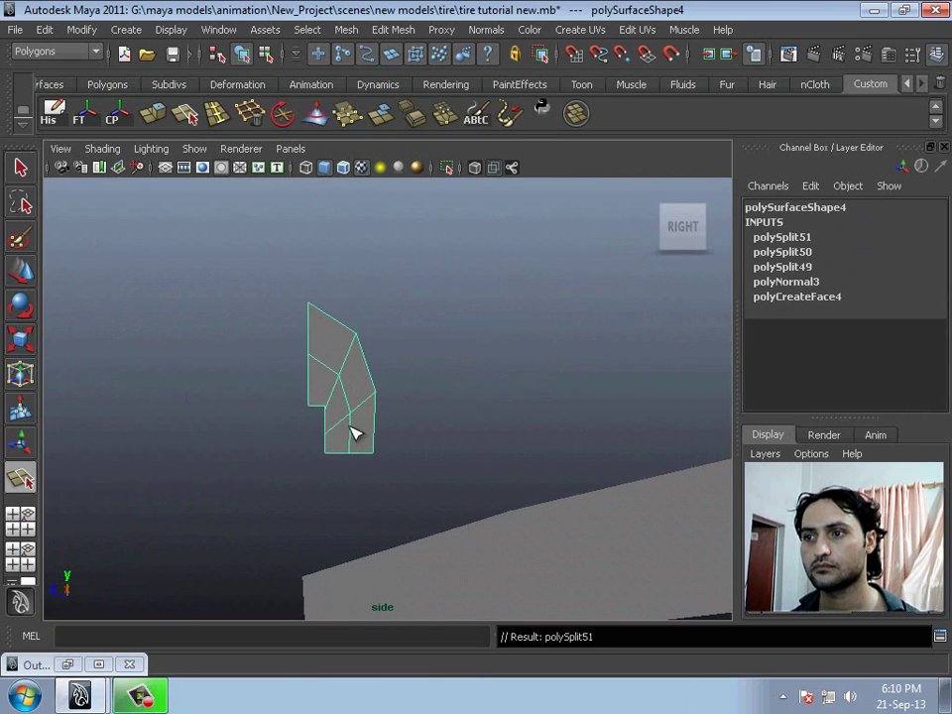
{"action": "left_click", "coordinate": [321, 315]}
{"action": "left_click", "coordinate": [336, 442]}
{"action": "left_click", "coordinate": [330, 387]}
{"action": "left_click", "coordinate": [330, 387]}
{"action": "key", "text": "g"}
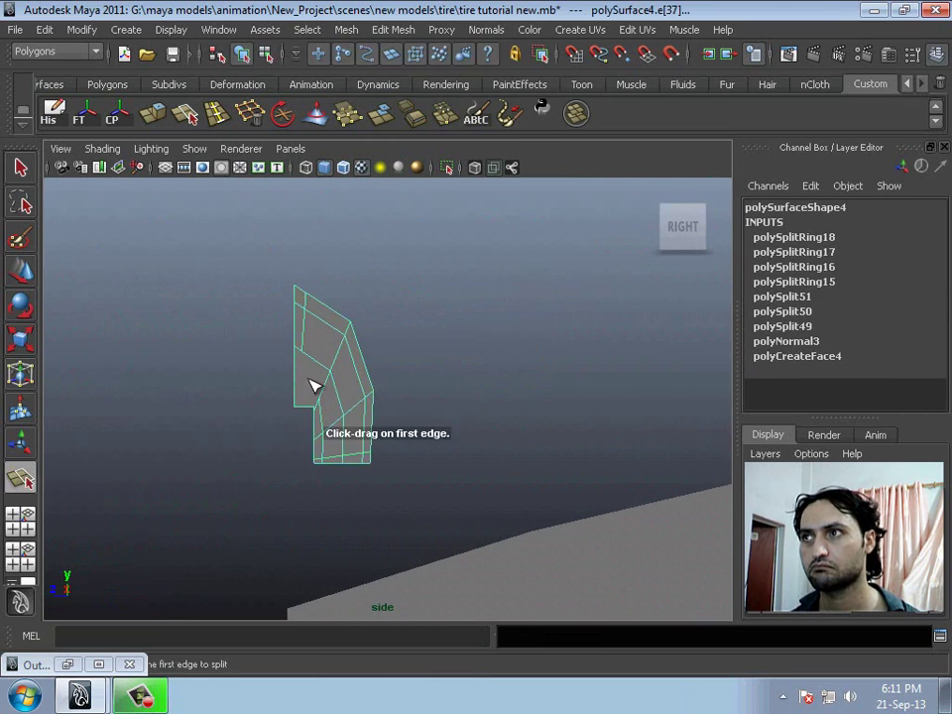
{"action": "key", "text": "Return"}
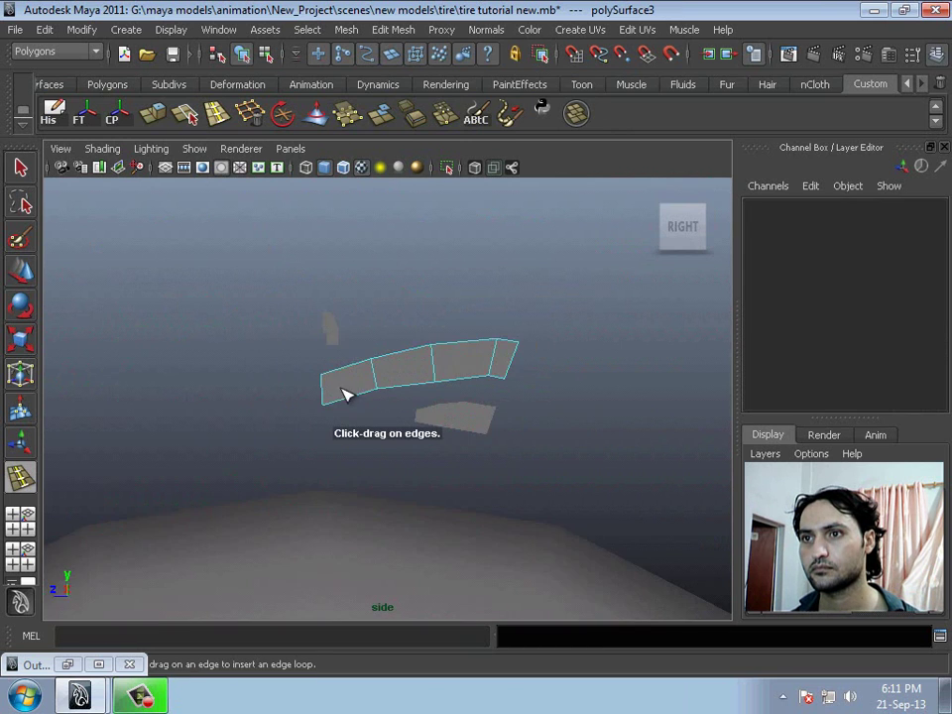
{"action": "left_click", "coordinate": [328, 402]}
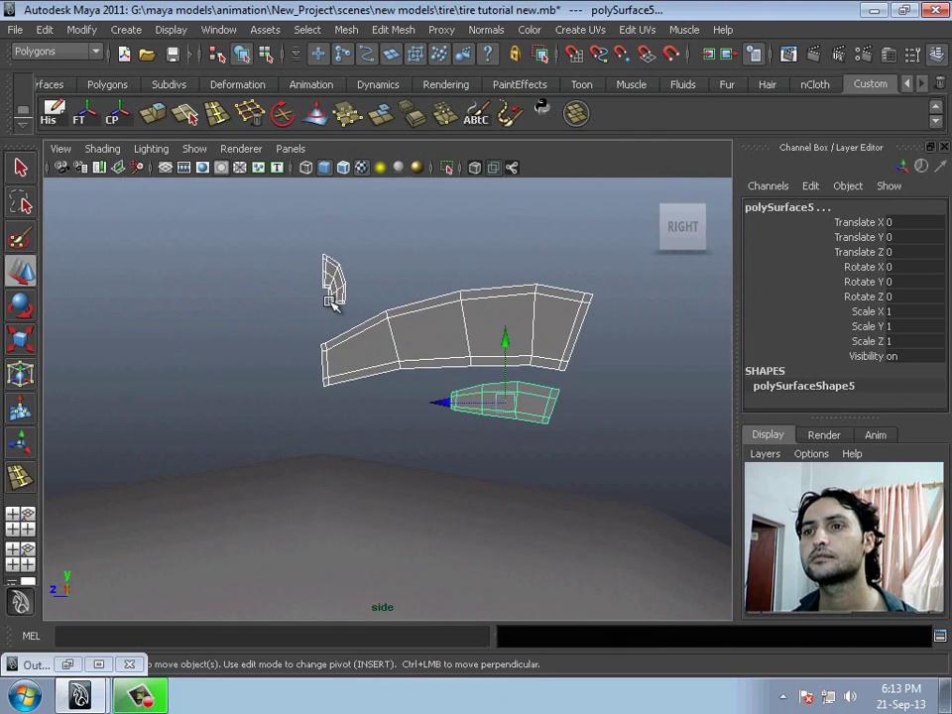
Move the strip's pivot to its left corner and mirror the strips with Scale Y -1
{"action": "scroll", "coordinate": [337, 346], "scroll_direction": "up", "scroll_amount": 2}
{"action": "left_click_drag", "start_coordinate": [479, 341], "coordinate": [315, 378]}
{"action": "key", "text": "Insert"}
{"action": "type", "text": "-"}
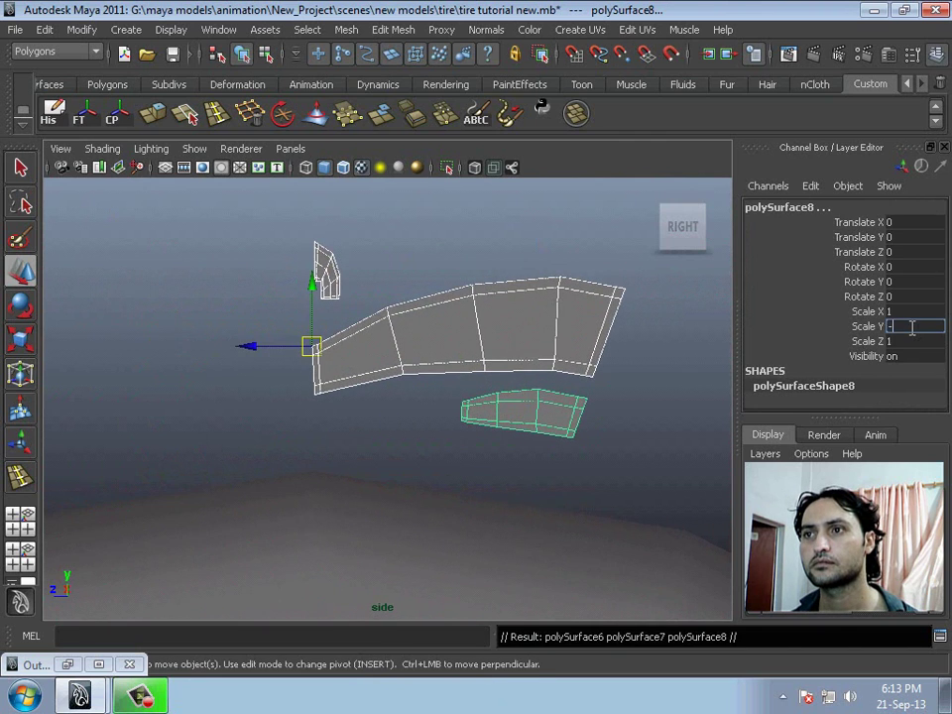
{"action": "type", "text": "1"}
{"action": "key", "text": "Return"}
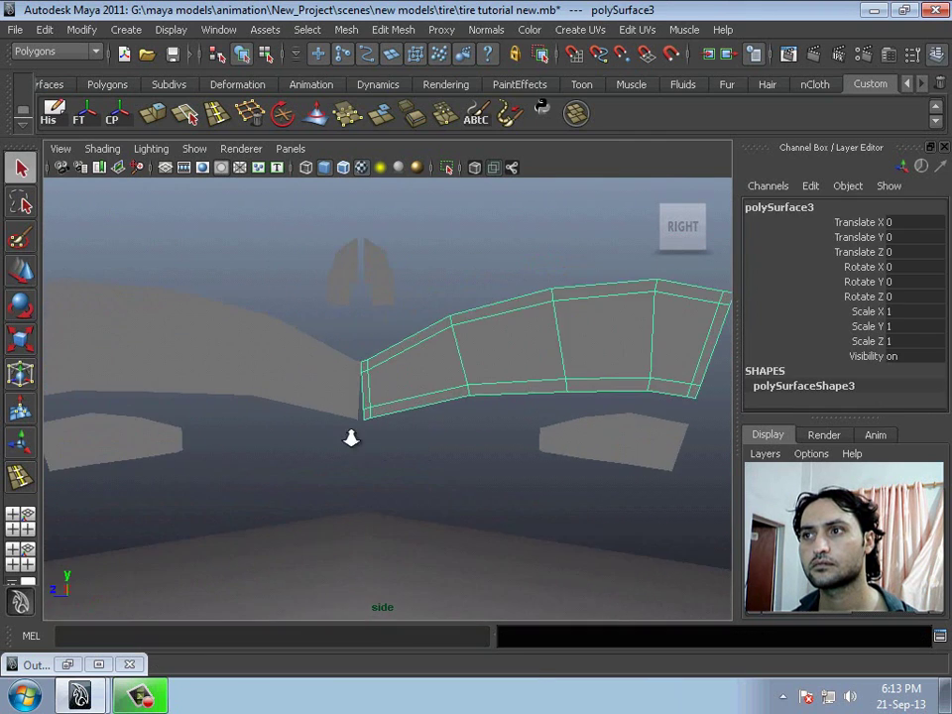
Select the tire in perspective and position the tread pieces on it
{"action": "scroll", "coordinate": [351, 438], "scroll_direction": "down", "scroll_amount": 3}
{"action": "left_click", "coordinate": [383, 435]}
{"action": "scroll", "coordinate": [340, 361], "scroll_direction": "up", "scroll_amount": 3}
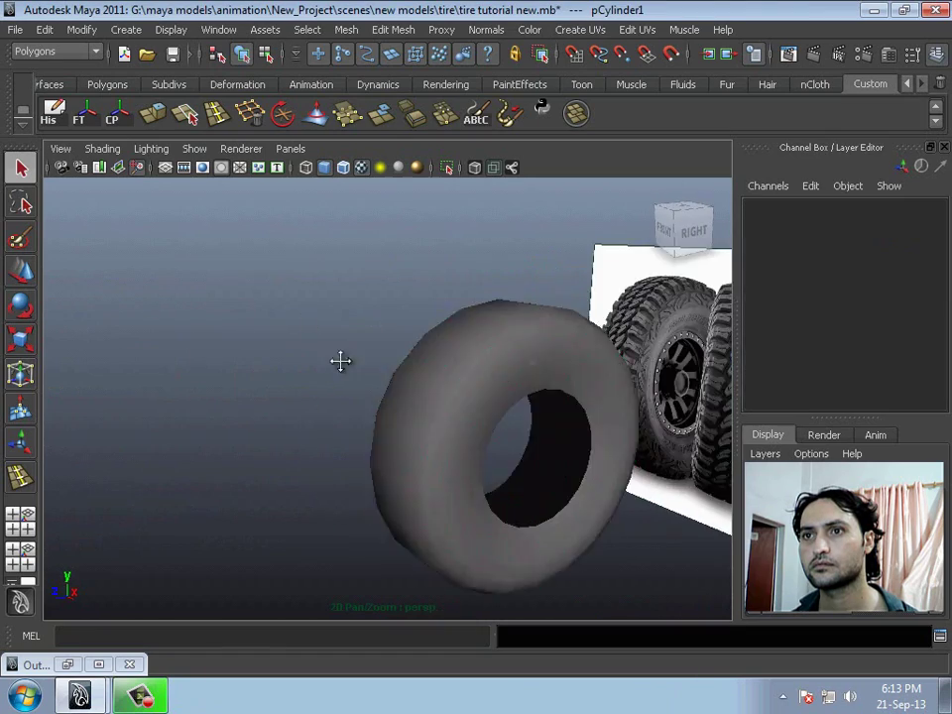
{"action": "left_click_drag", "start_coordinate": [340, 361], "coordinate": [425, 378], "text": "alt"}
{"action": "left_click", "coordinate": [425, 378]}
{"action": "scroll", "coordinate": [388, 453], "scroll_direction": "up", "scroll_amount": 3}
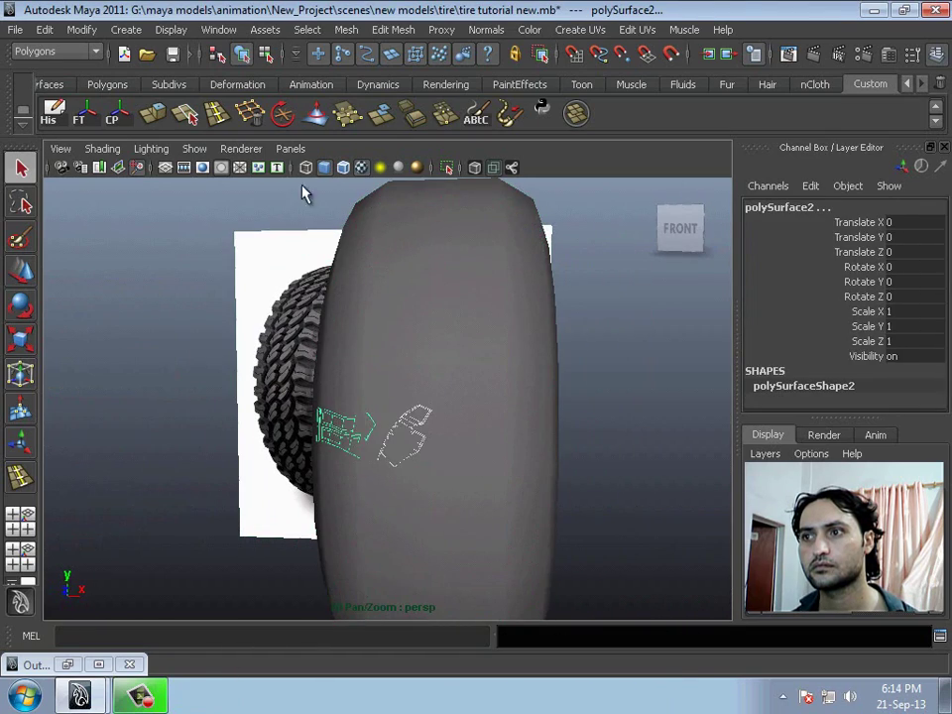
{"action": "mouse_move", "coordinate": [305, 195]}
{"action": "left_mouse_down", "text": "alt"}
{"action": "mouse_move", "coordinate": [318, 365]}
{"action": "mouse_move", "coordinate": [407, 387]}
{"action": "left_mouse_up", "text": "alt"}
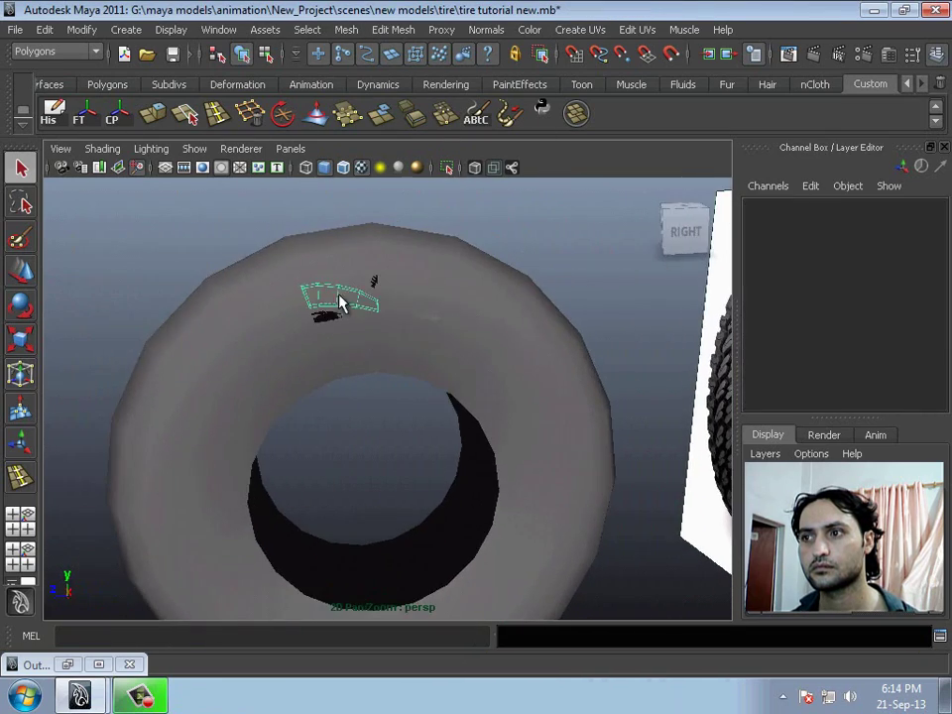
{"action": "left_click", "coordinate": [378, 340]}
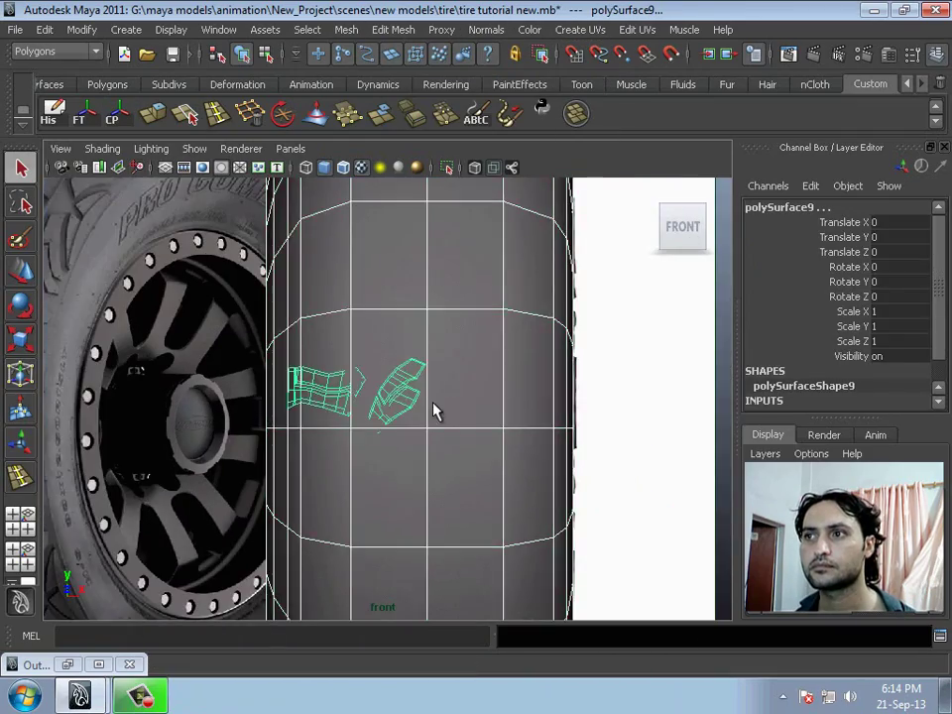
{"action": "key", "text": "w"}
{"action": "scroll", "coordinate": [456, 409], "scroll_direction": "up", "scroll_amount": 3}
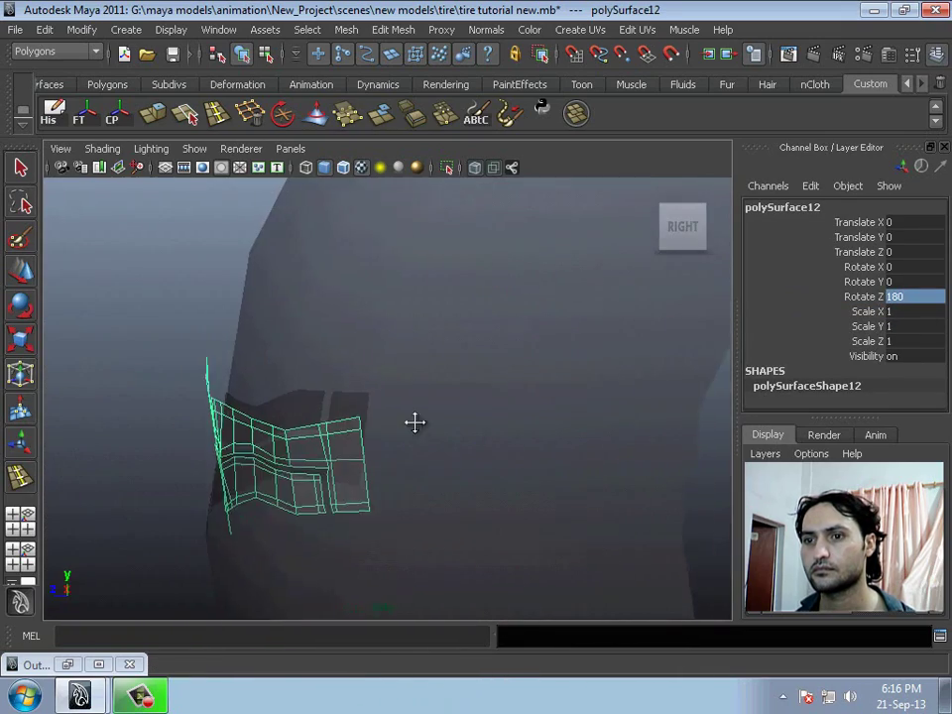
Create polygon text reading 'pro say what' for the tire sidewall
{"action": "left_click_drag", "start_coordinate": [336, 335], "coordinate": [339, 371]}
{"action": "key", "text": "space"}
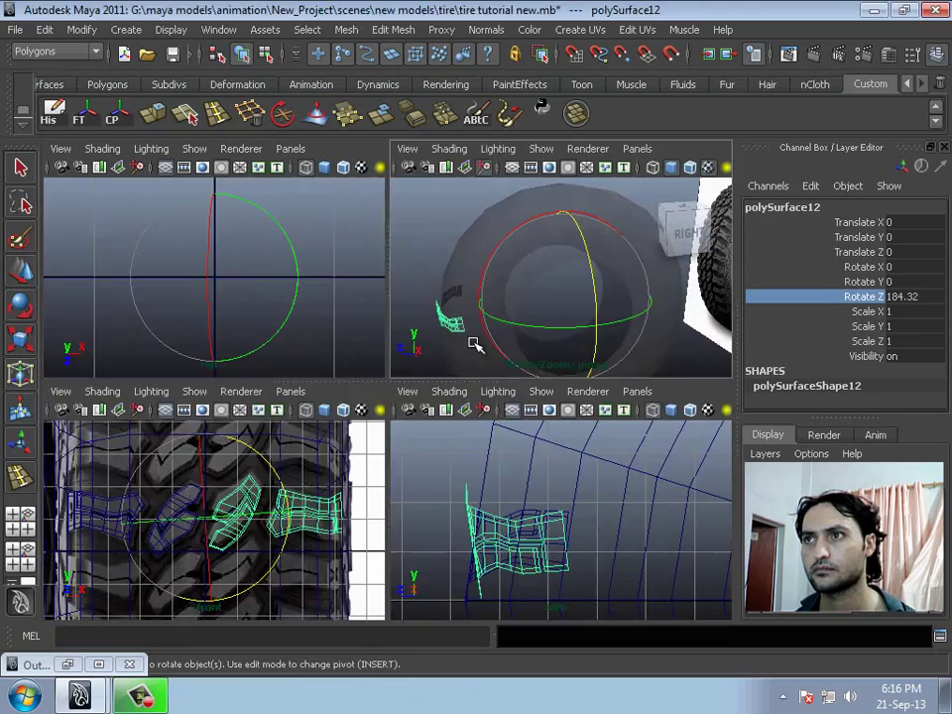
{"action": "key", "text": "space"}
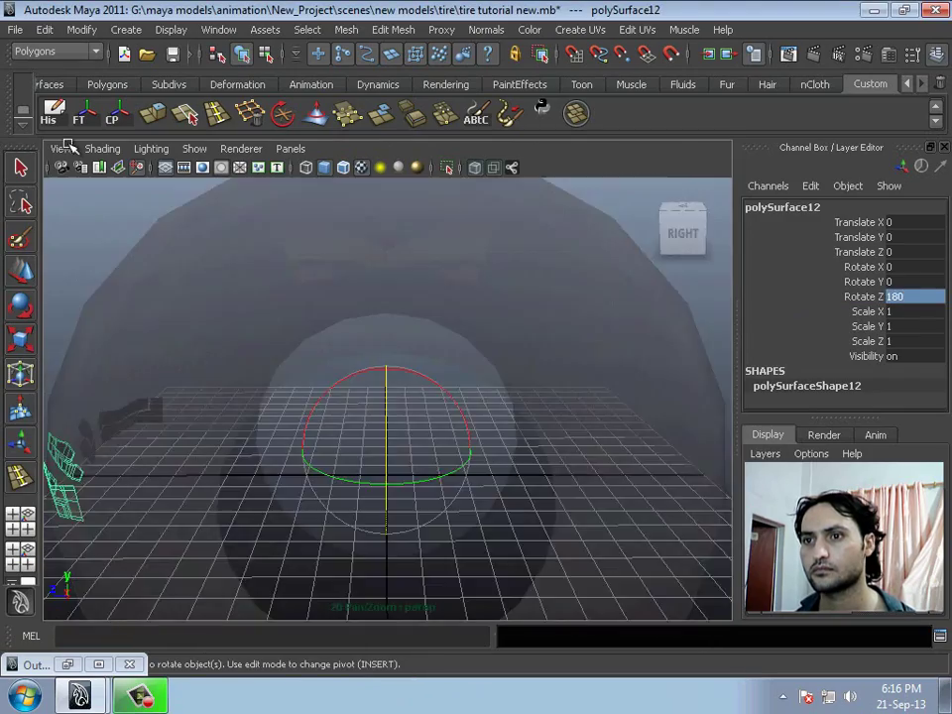
{"action": "mouse_move", "coordinate": [370, 323]}
{"action": "left_mouse_down", "text": "alt"}
{"action": "mouse_move", "coordinate": [393, 365]}
{"action": "mouse_move", "coordinate": [421, 486]}
{"action": "mouse_move", "coordinate": [385, 442]}
{"action": "left_mouse_up", "text": "alt"}
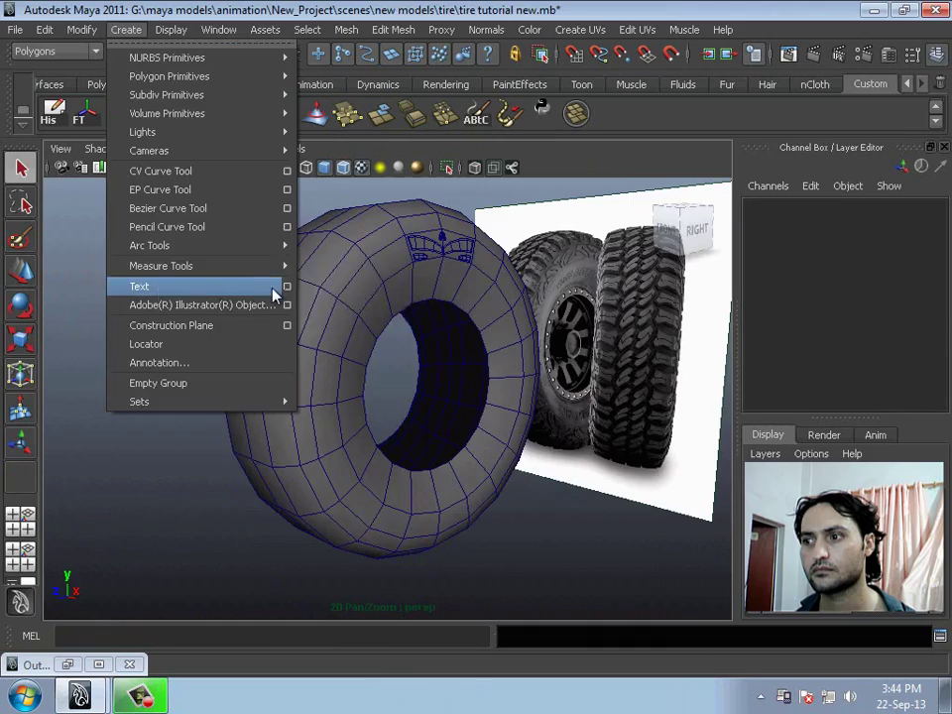
{"action": "left_click", "coordinate": [287, 285]}
{"action": "left_click", "coordinate": [314, 502]}
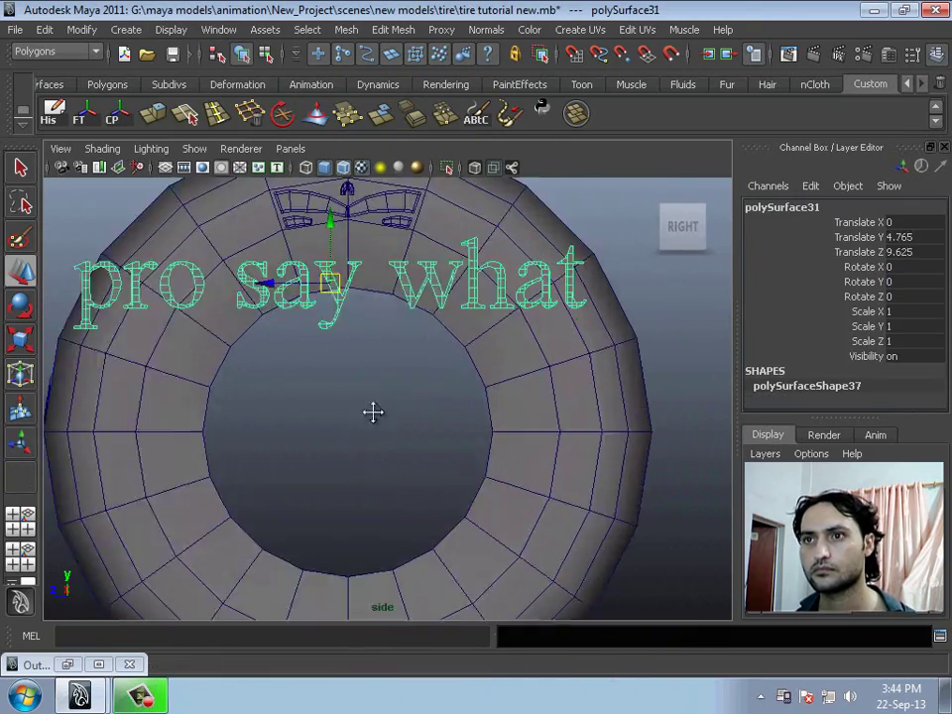
Position the text over the sidewall and add a Bend deformer rotated 90 with curvature -0.8
{"action": "middle_click_drag", "start_coordinate": [373, 411], "coordinate": [287, 340], "text": "alt"}
{"action": "left_click_drag", "start_coordinate": [286, 340], "coordinate": [377, 416]}
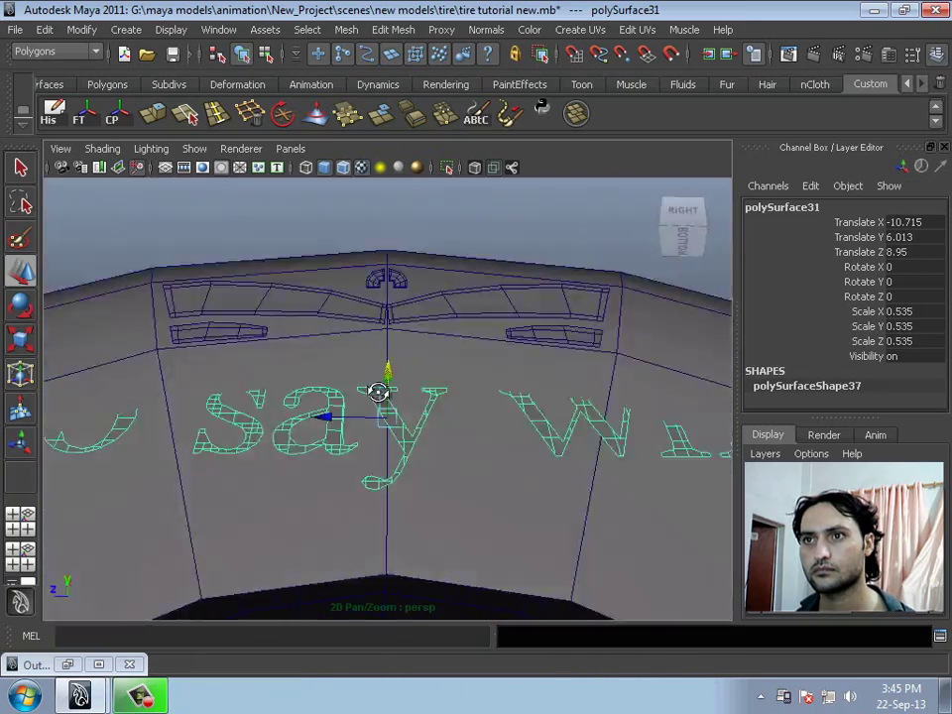
{"action": "left_click_drag", "start_coordinate": [378, 392], "coordinate": [329, 418], "text": "alt"}
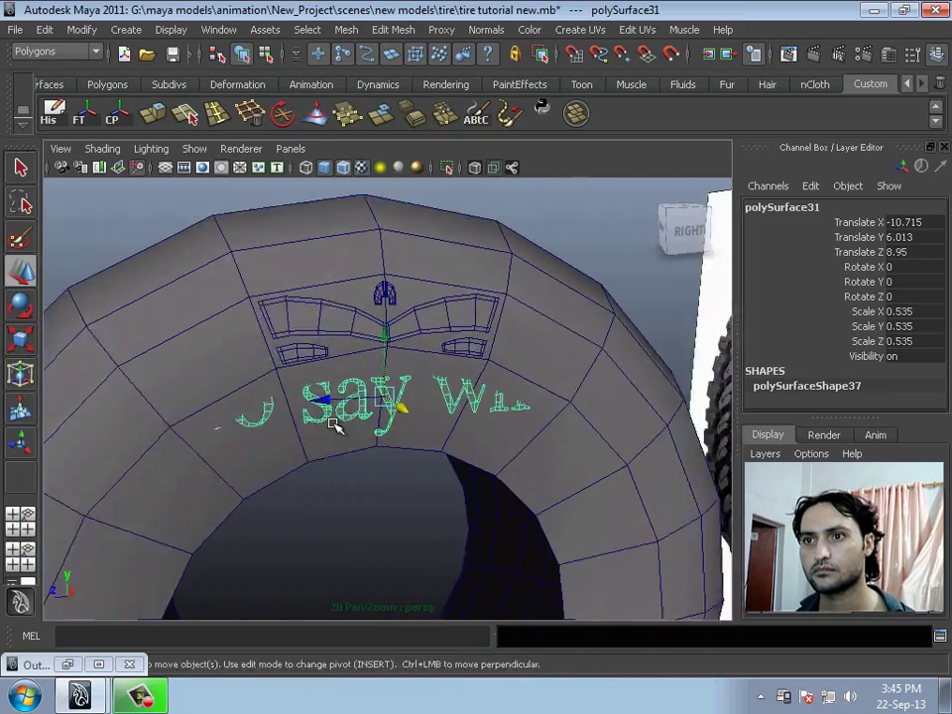
{"action": "left_click", "coordinate": [274, 512]}
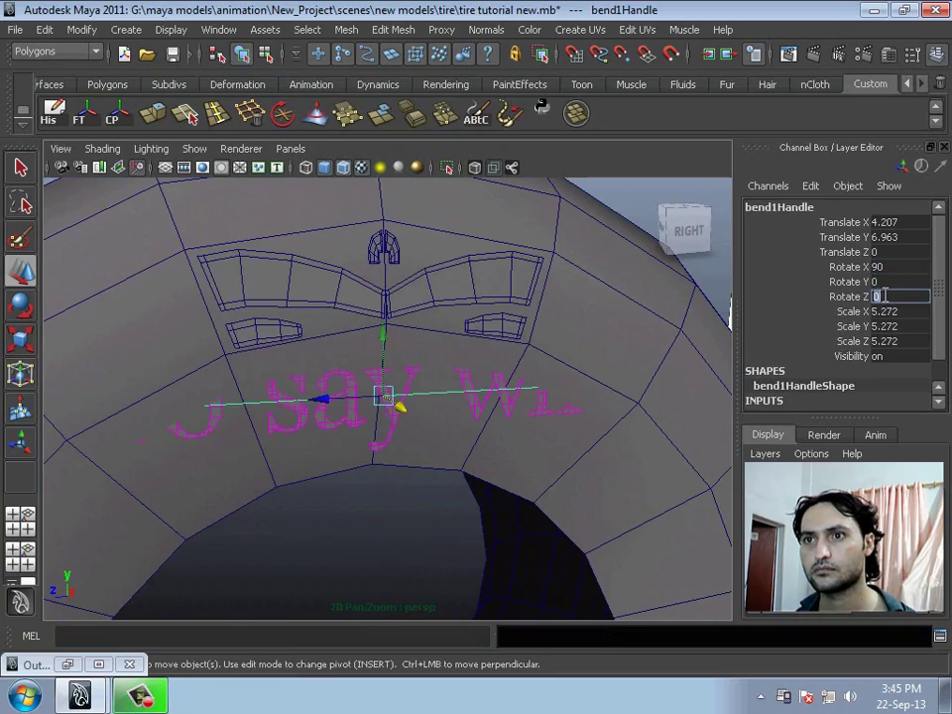
{"action": "type", "text": "90"}
{"action": "key", "text": "Return"}
{"action": "left_click", "coordinate": [844, 357]}
{"action": "middle_click_drag", "start_coordinate": [392, 323], "coordinate": [349, 296]}
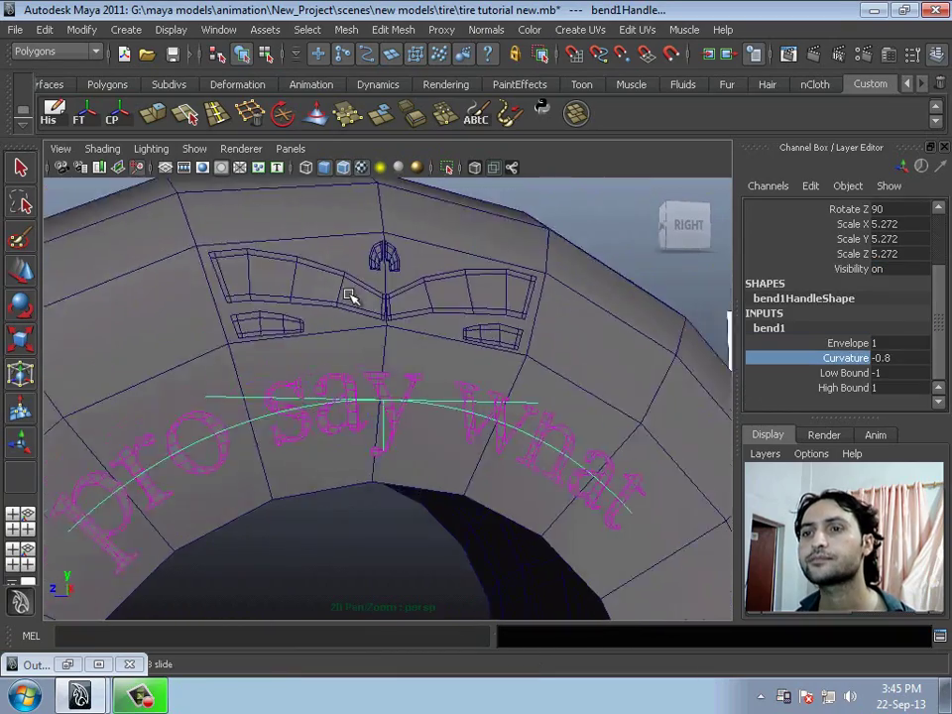
Add a lattice with 5 U divisions to the text and shape it to the sidewall curve
{"action": "left_click", "coordinate": [377, 406]}
{"action": "left_click_drag", "start_coordinate": [389, 361], "coordinate": [389, 361], "text": "alt"}
{"action": "key", "text": "ctrl+z"}
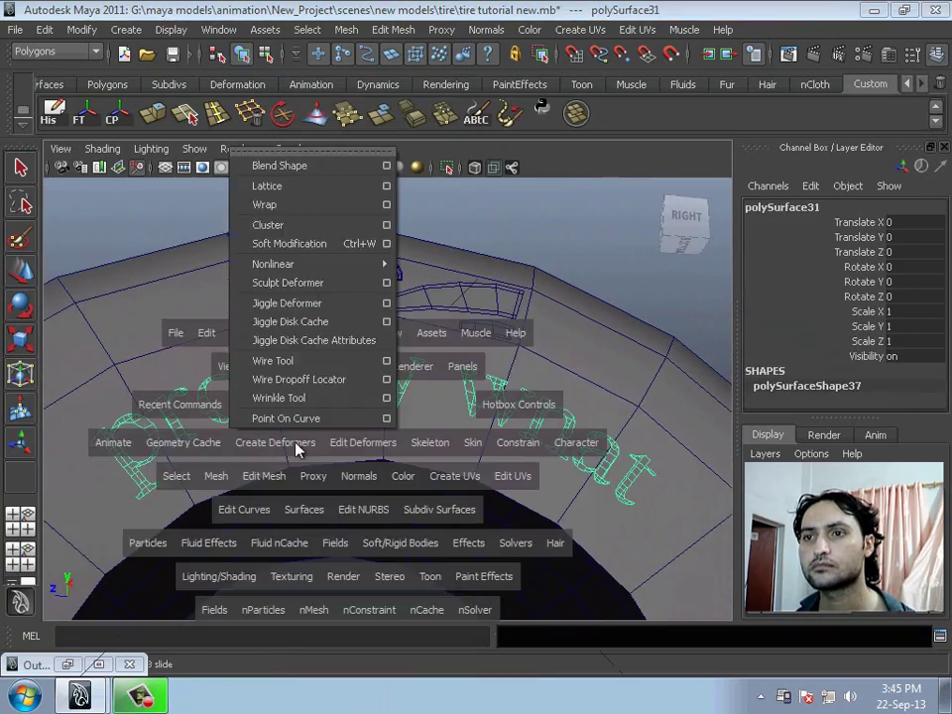
{"action": "left_click", "coordinate": [267, 185]}
{"action": "left_click", "coordinate": [844, 343]}
{"action": "left_click", "coordinate": [845, 357]}
{"action": "middle_click_drag", "start_coordinate": [569, 374], "coordinate": [565, 382]}
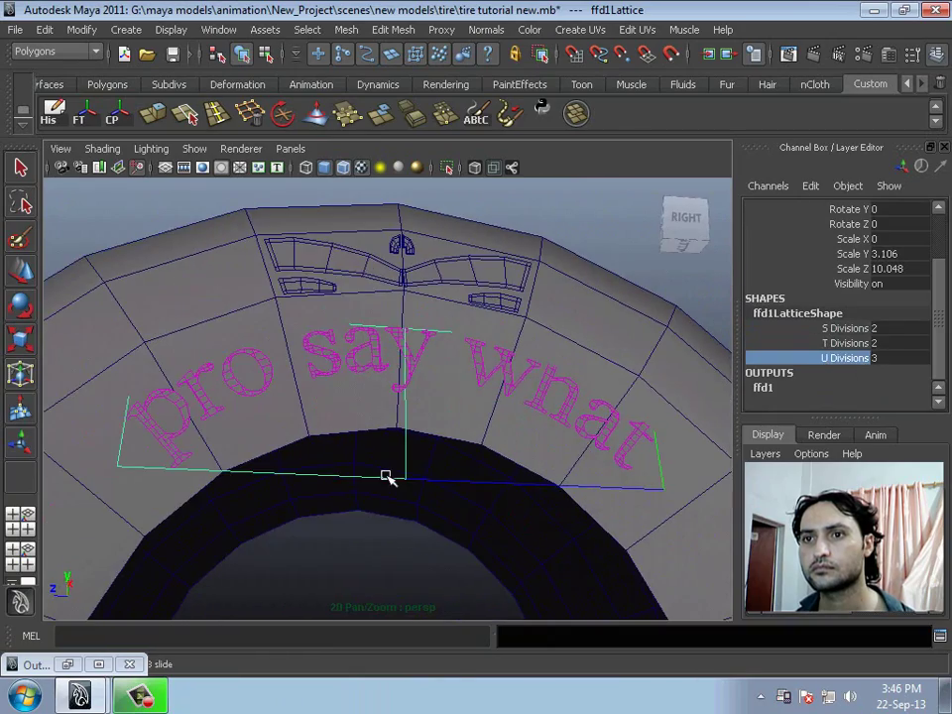
{"action": "scroll", "coordinate": [386, 477], "scroll_direction": "down", "scroll_amount": 3}
{"action": "mouse_move", "coordinate": [365, 440]}
{"action": "left_mouse_down"}
{"action": "mouse_move", "coordinate": [595, 493]}
{"action": "mouse_move", "coordinate": [384, 458]}
{"action": "mouse_move", "coordinate": [410, 396]}
{"action": "mouse_move", "coordinate": [396, 478]}
{"action": "mouse_move", "coordinate": [403, 524]}
{"action": "mouse_move", "coordinate": [398, 358]}
{"action": "mouse_move", "coordinate": [506, 269]}
{"action": "mouse_move", "coordinate": [178, 472]}
{"action": "mouse_move", "coordinate": [279, 404]}
{"action": "mouse_move", "coordinate": [315, 396]}
{"action": "left_mouse_up"}
{"action": "key", "text": "w"}
{"action": "left_click", "coordinate": [381, 381]}
{"action": "scroll", "coordinate": [368, 392], "scroll_direction": "up", "scroll_amount": 5}
Open the UV Texture Editor and apply a planar UV projection to the lettering meshes
{"action": "left_click", "coordinate": [222, 30]}
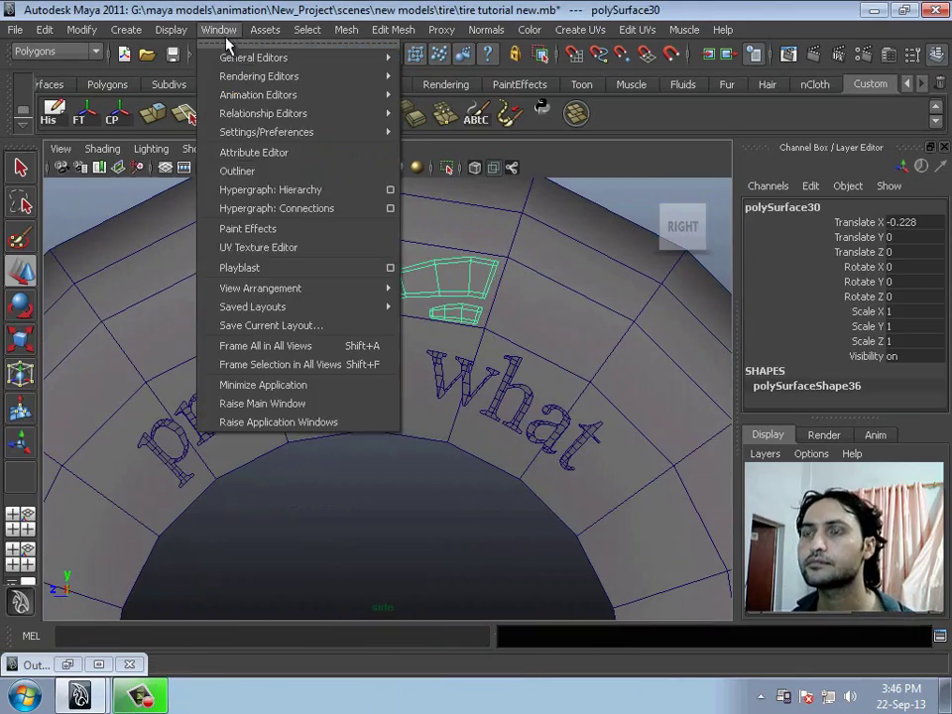
{"action": "left_click", "coordinate": [258, 247]}
{"action": "left_click", "coordinate": [580, 30]}
{"action": "left_click", "coordinate": [637, 57]}
{"action": "left_click_drag", "start_coordinate": [199, 123], "coordinate": [129, 309]}
{"action": "scroll", "coordinate": [415, 389], "scroll_direction": "down", "scroll_amount": 3}
{"action": "left_click", "coordinate": [415, 388]}
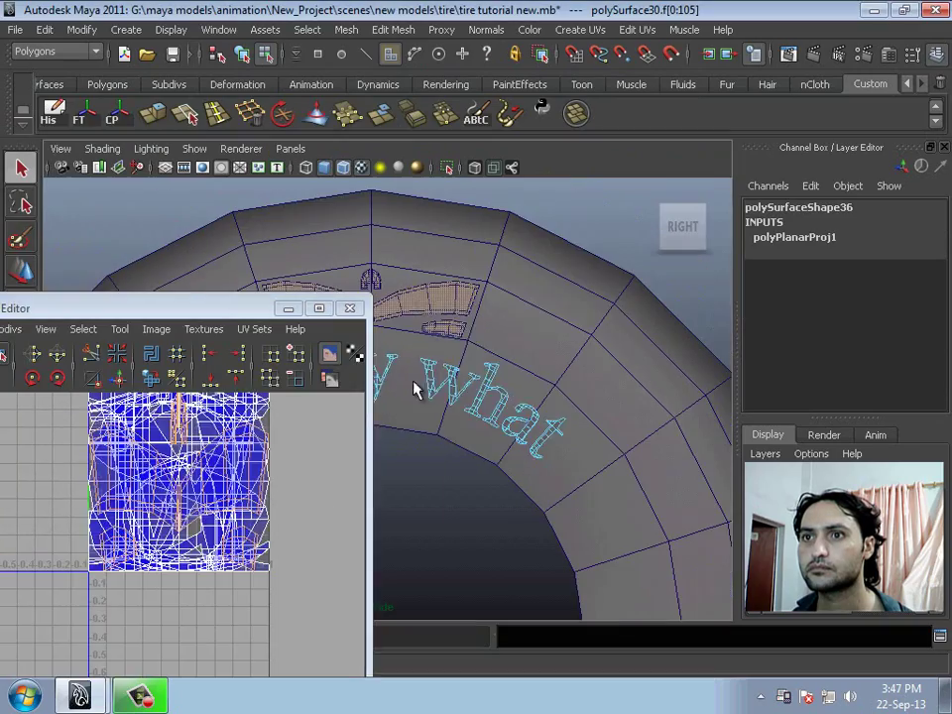
{"action": "key", "text": "["}
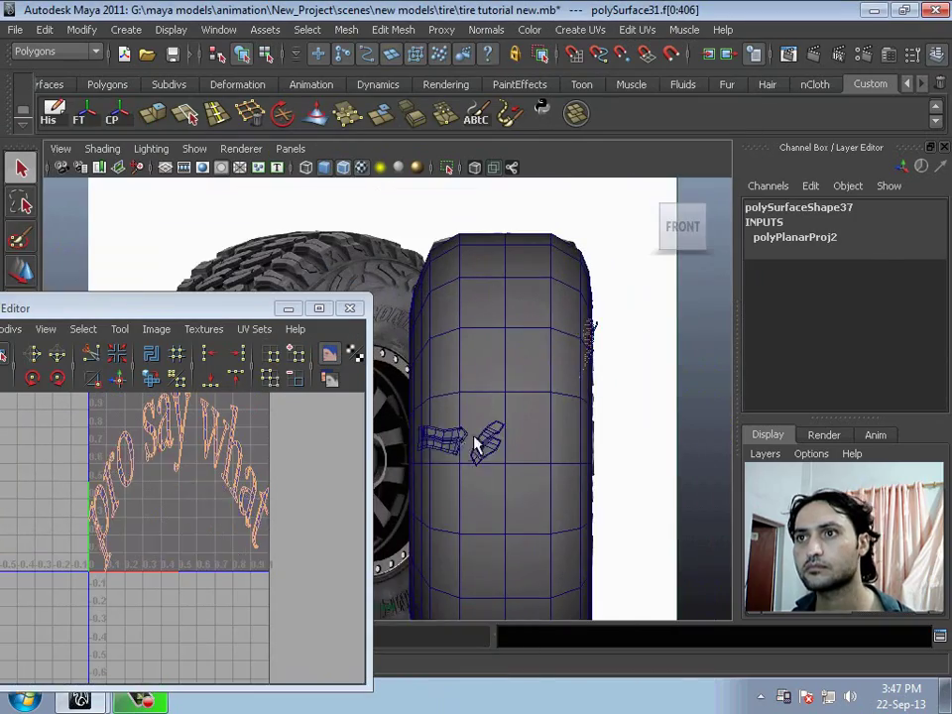
{"action": "scroll", "coordinate": [403, 325], "scroll_direction": "up", "scroll_amount": 5}
{"action": "left_click_drag", "start_coordinate": [567, 414], "coordinate": [536, 390], "text": "alt"}
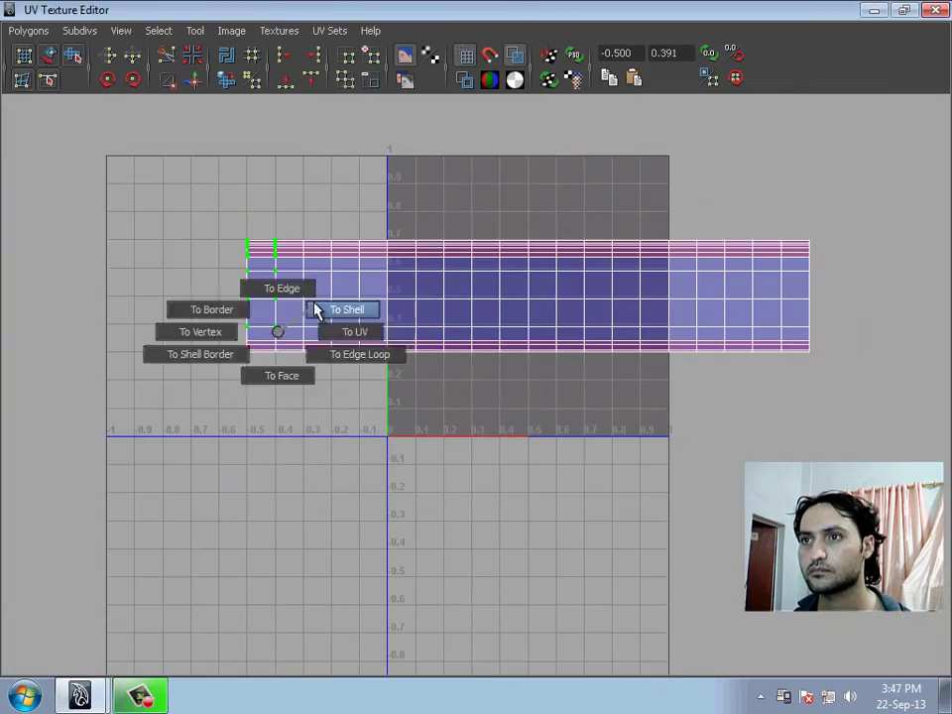
Unfold the UVs and move the shell into the 0–1 texture tile
{"action": "left_click", "coordinate": [28, 30]}
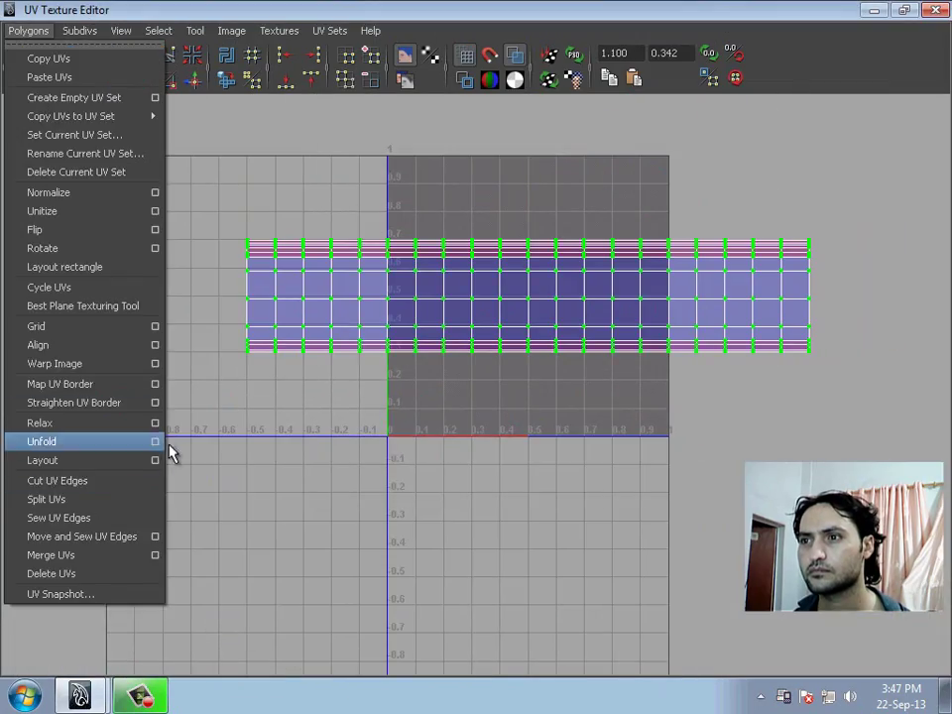
{"action": "left_click", "coordinate": [152, 441]}
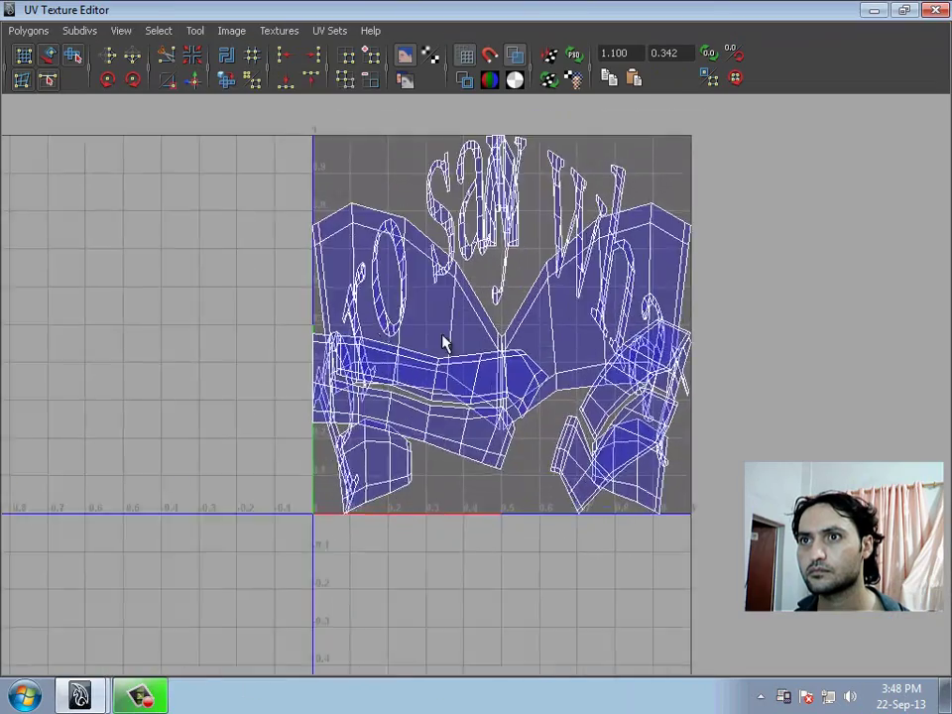
{"action": "scroll", "coordinate": [498, 179], "scroll_direction": "down", "scroll_amount": 3}
{"action": "key", "text": "w"}
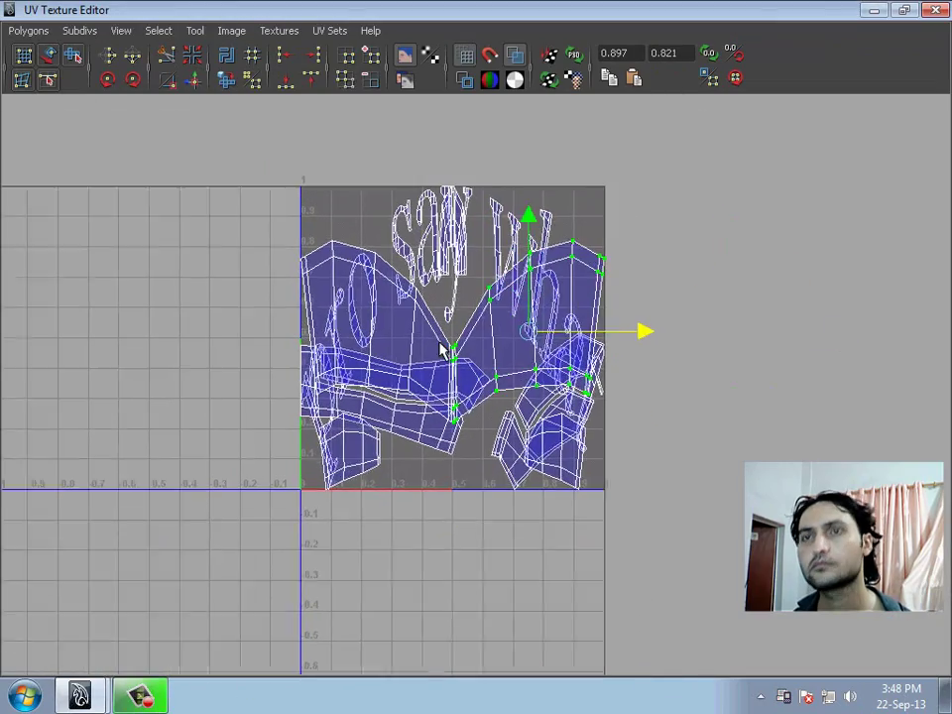
{"action": "left_click_drag", "start_coordinate": [547, 349], "coordinate": [828, 347]}
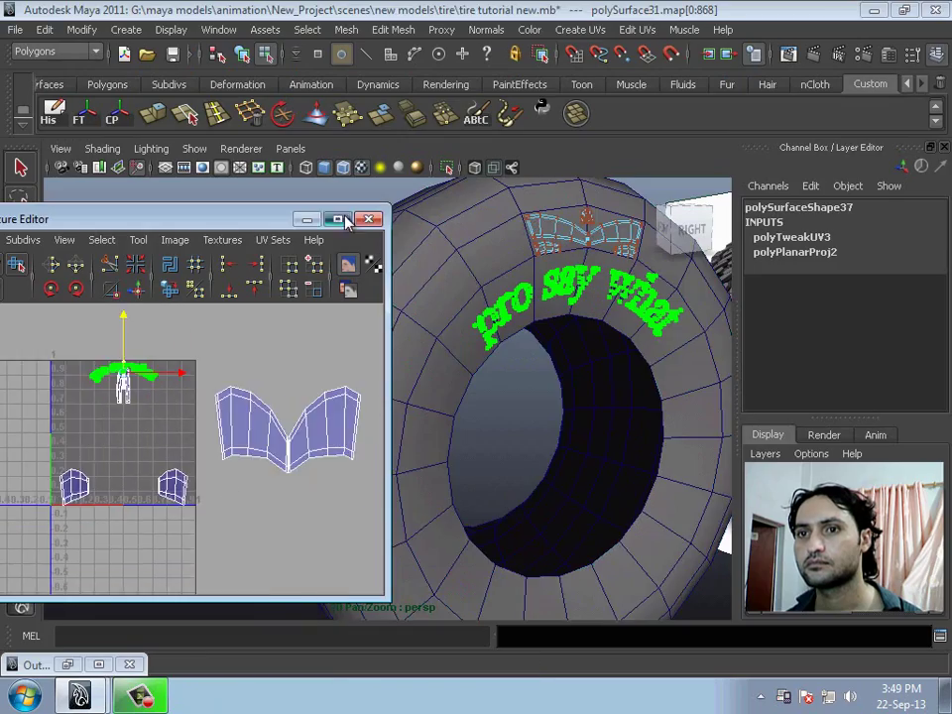
{"action": "right_click_drag", "start_coordinate": [535, 312], "coordinate": [613, 327]}
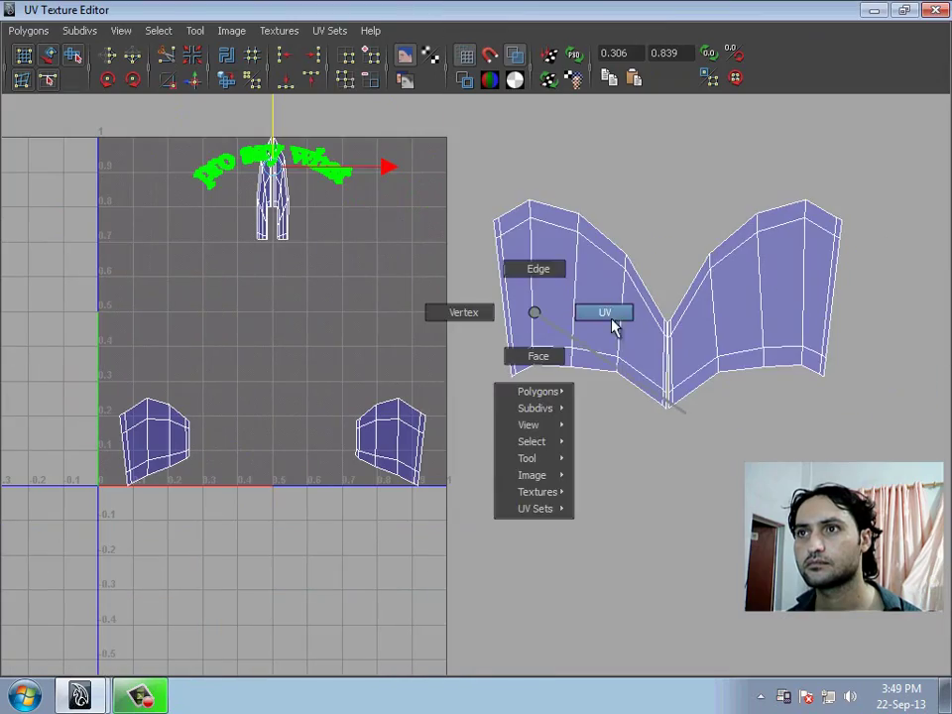
{"action": "middle_click_drag", "start_coordinate": [638, 310], "coordinate": [246, 266], "text": "shift"}
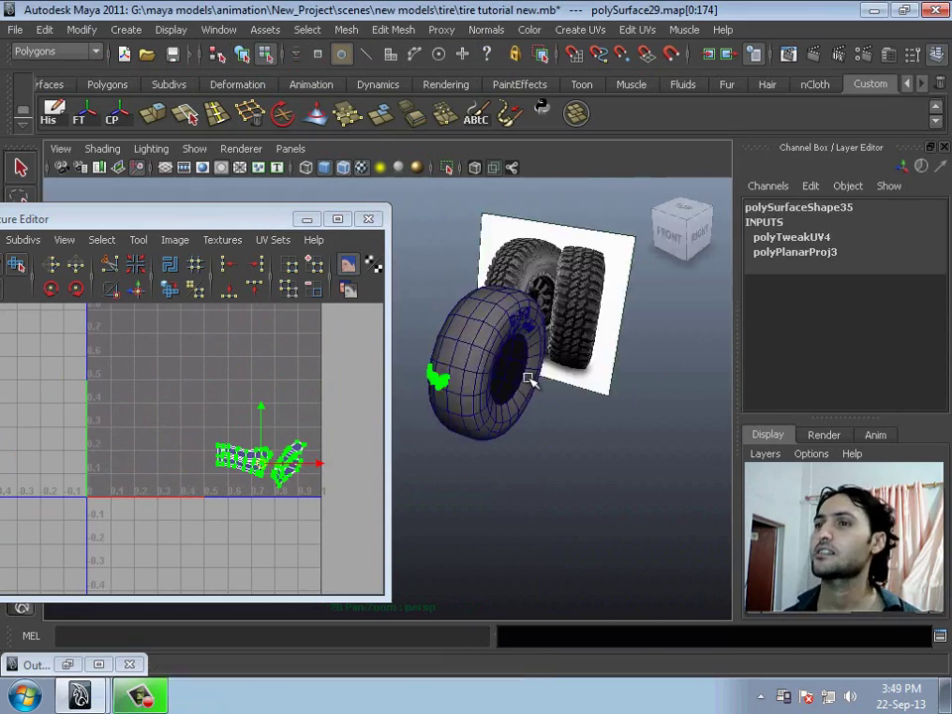
Stretch the tread strip's UV shell taller, then minimize the UV editor
{"action": "left_click", "coordinate": [335, 219]}
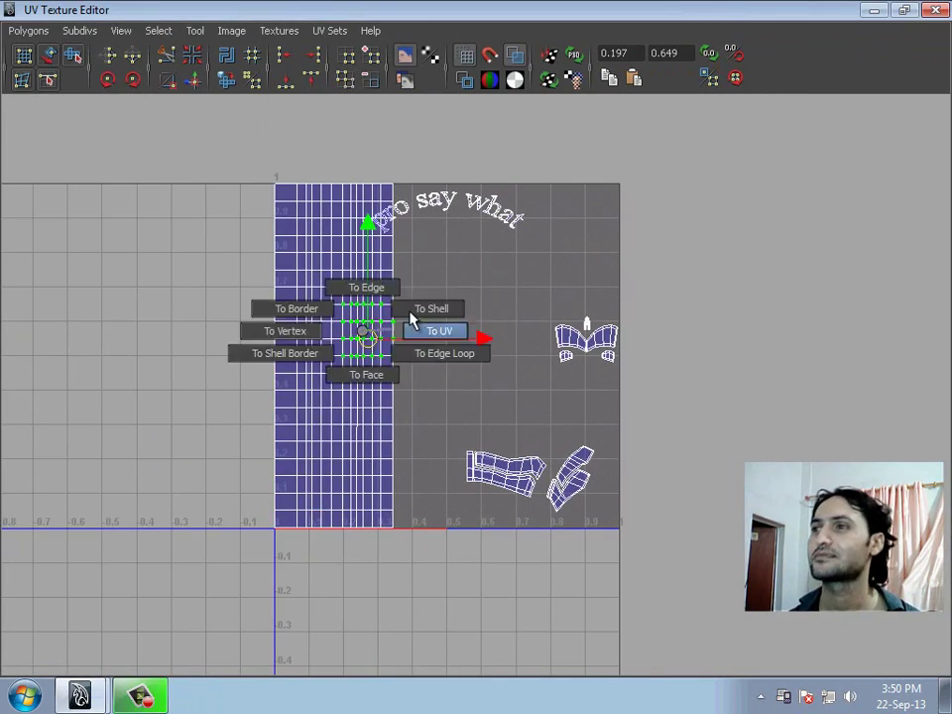
{"action": "key", "text": "w"}
{"action": "mouse_move", "coordinate": [340, 279]}
{"action": "left_mouse_down"}
{"action": "mouse_move", "coordinate": [409, 365]}
{"action": "mouse_move", "coordinate": [455, 359]}
{"action": "left_mouse_up"}
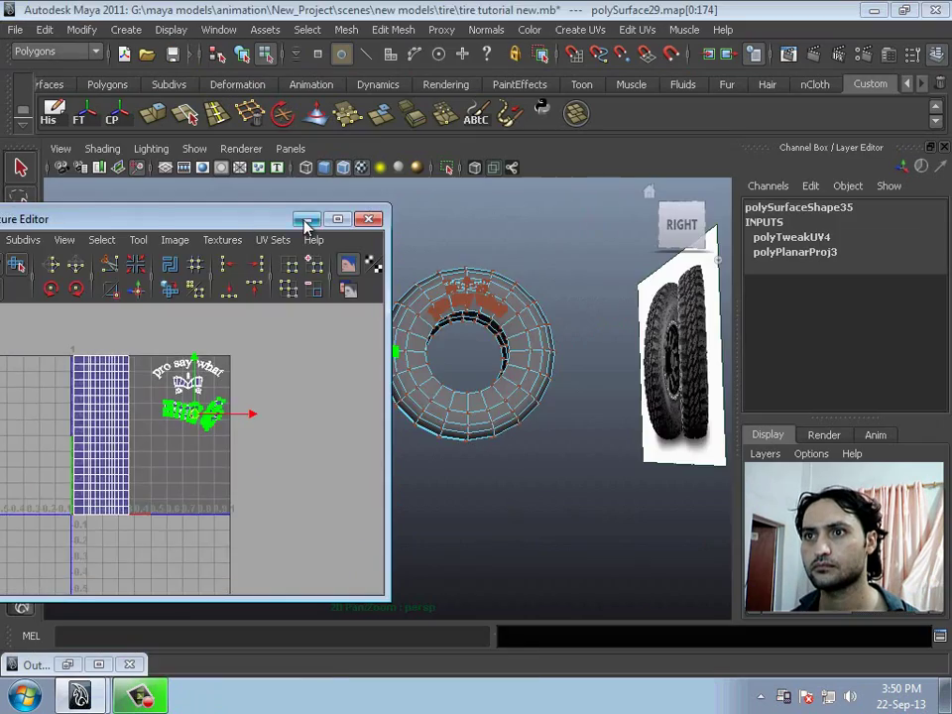
{"action": "left_click", "coordinate": [303, 217]}
{"action": "left_click_drag", "start_coordinate": [311, 357], "coordinate": [351, 405], "text": "alt"}
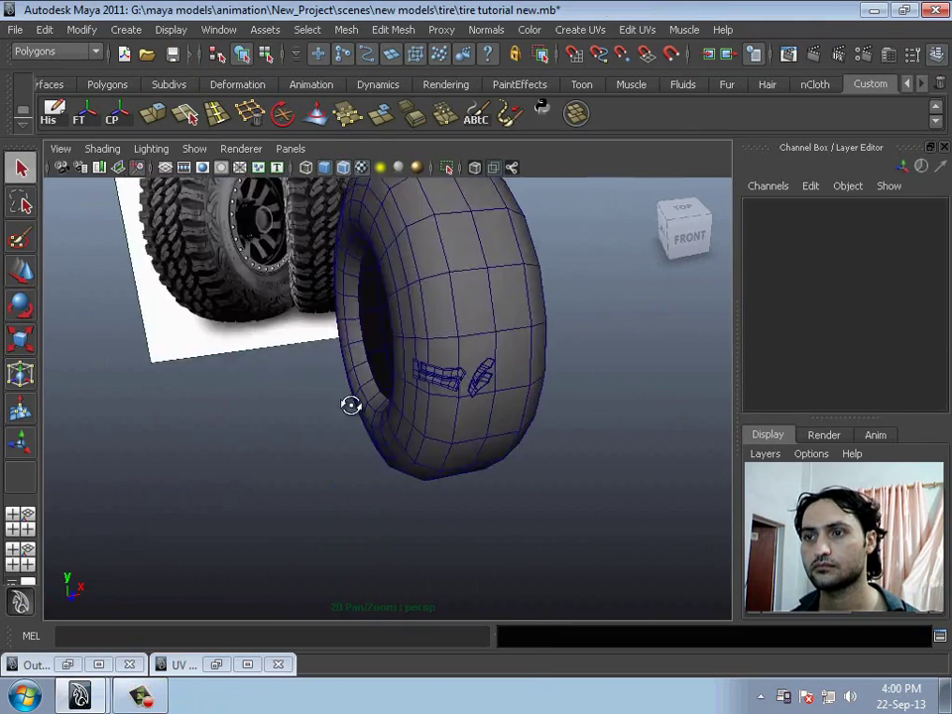
Turn the new hub cylinder to Rotate Y 90 in front view so it follows the axle
{"action": "key", "text": "space"}
{"action": "left_click_drag", "start_coordinate": [459, 249], "coordinate": [459, 297]}
{"action": "left_click", "coordinate": [107, 84]}
{"action": "type", "text": "9"}
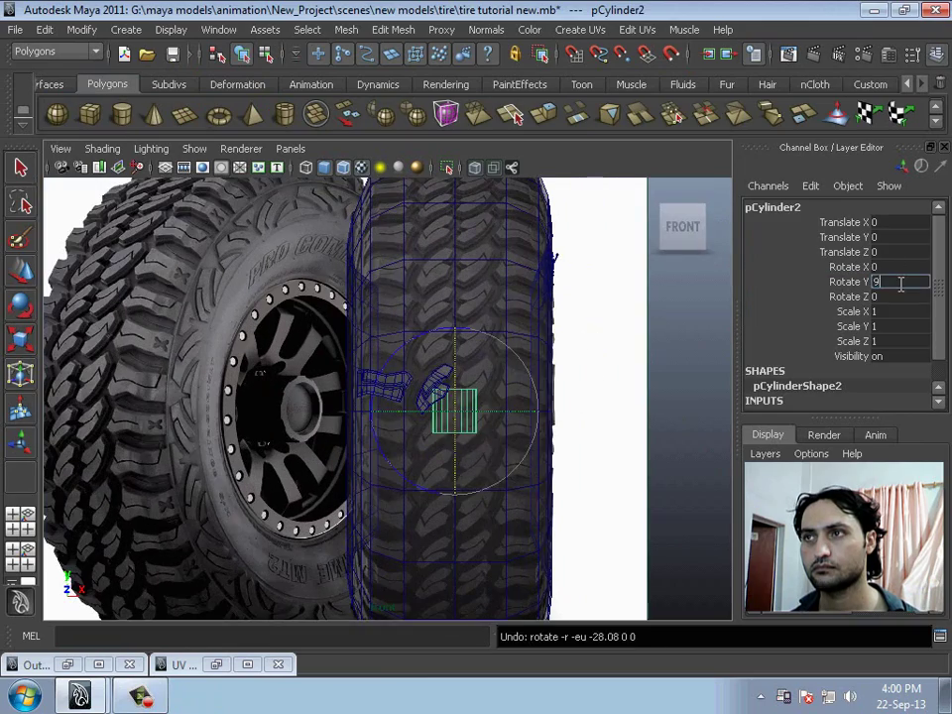
{"action": "type", "text": "0"}
{"action": "key", "text": "Return"}
{"action": "scroll", "coordinate": [755, 340], "scroll_direction": "down", "scroll_amount": 3}
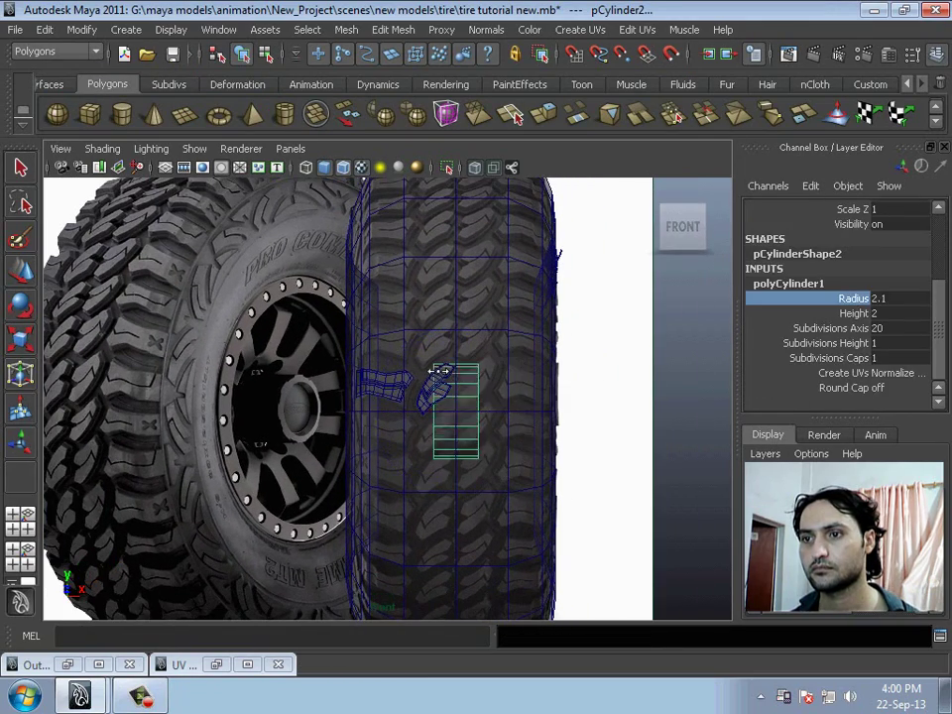
{"action": "scroll", "coordinate": [483, 326], "scroll_direction": "down", "scroll_amount": 1}
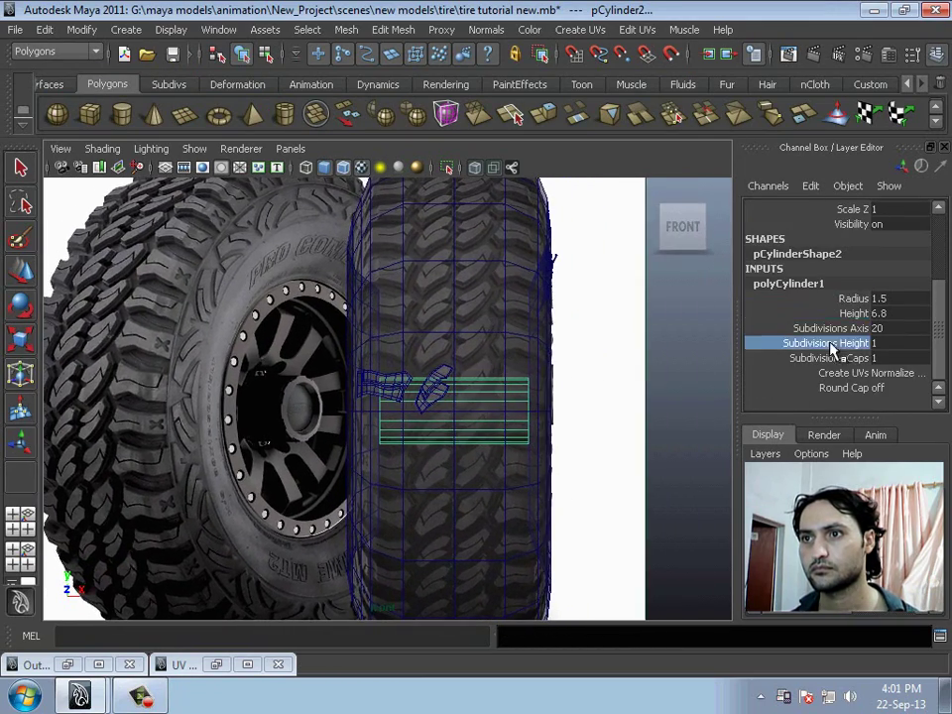
{"action": "scroll", "coordinate": [421, 394], "scroll_direction": "up", "scroll_amount": 5}
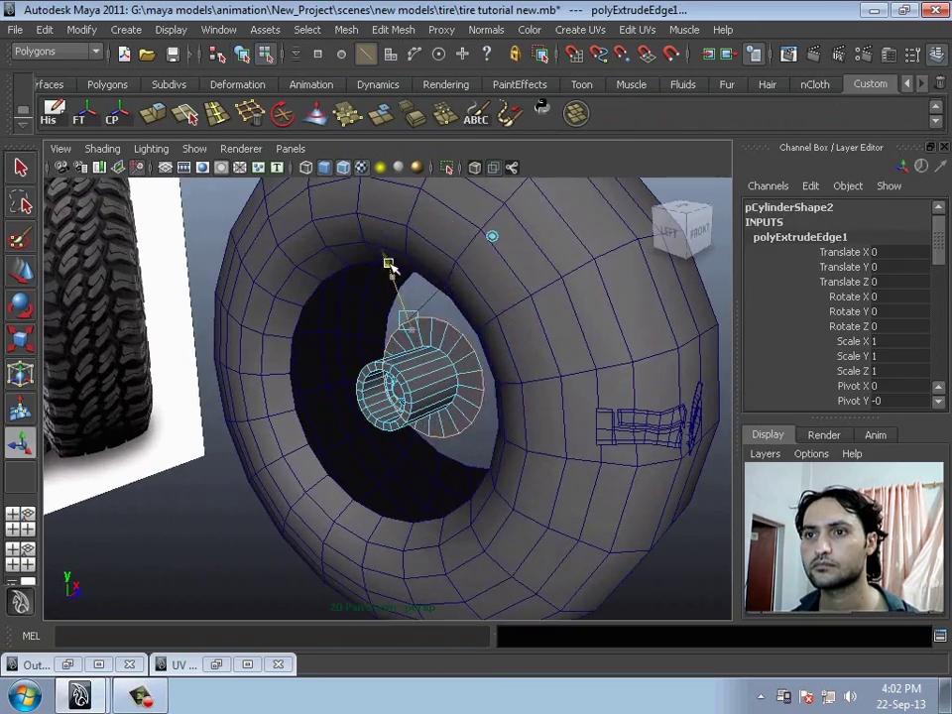
Select the rim faces around the tire opening and extract them as a separate object
{"action": "scroll", "coordinate": [380, 369], "scroll_direction": "up", "scroll_amount": 3}
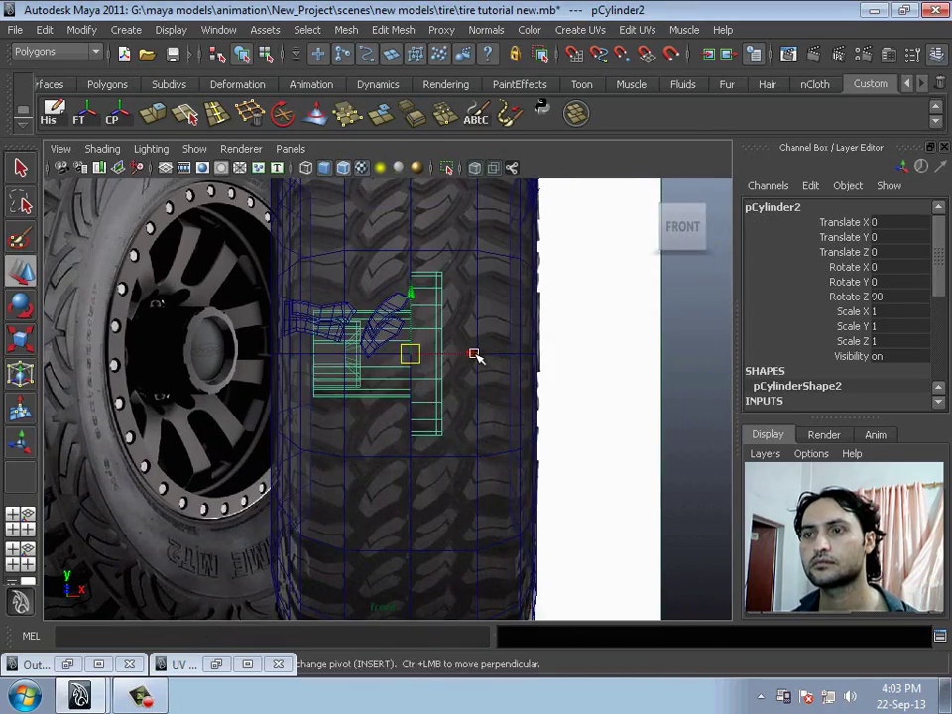
{"action": "right_click_drag", "start_coordinate": [437, 324], "coordinate": [406, 315]}
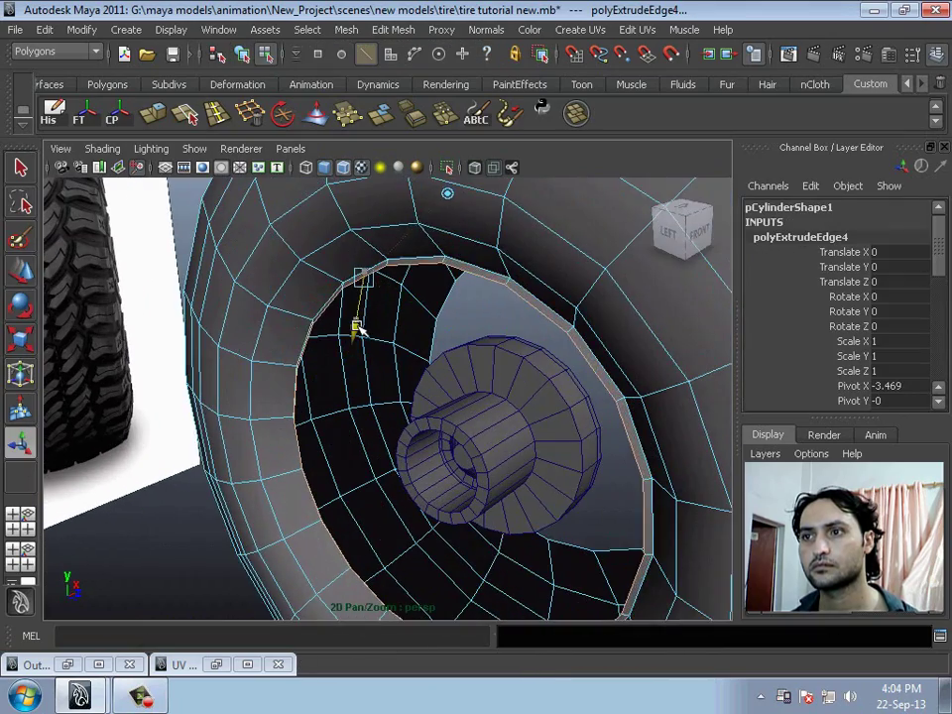
{"action": "left_click_drag", "start_coordinate": [359, 330], "coordinate": [346, 297], "text": "alt"}
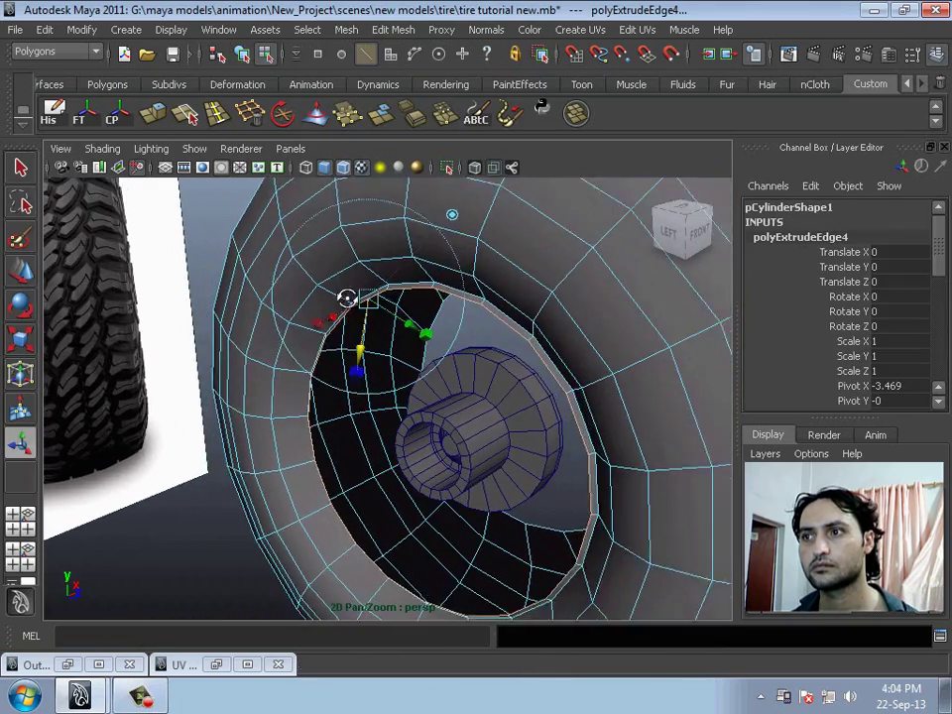
{"action": "left_click_drag", "start_coordinate": [359, 340], "coordinate": [353, 285], "text": "alt"}
{"action": "left_click", "coordinate": [346, 29]}
{"action": "left_click", "coordinate": [372, 82]}
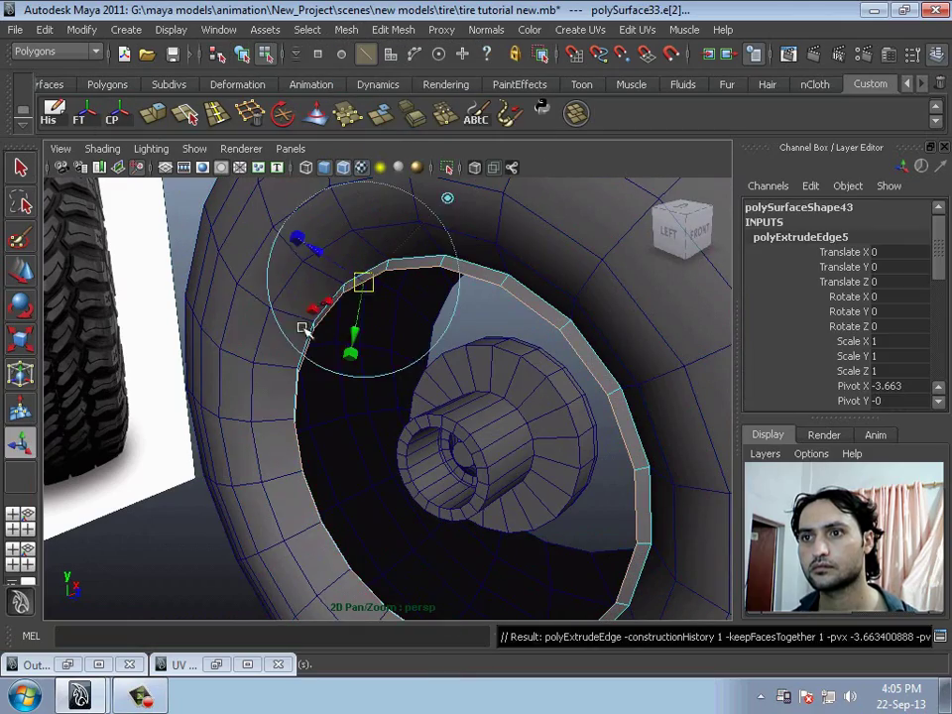
Extrude the rim's edge ring four more times to build out the inner rim
{"action": "mouse_move", "coordinate": [285, 243]}
{"action": "left_mouse_down", "text": "alt"}
{"action": "mouse_move", "coordinate": [479, 322]}
{"action": "mouse_move", "coordinate": [355, 351]}
{"action": "left_mouse_up", "text": "alt"}
{"action": "key", "text": "ctrl+e"}
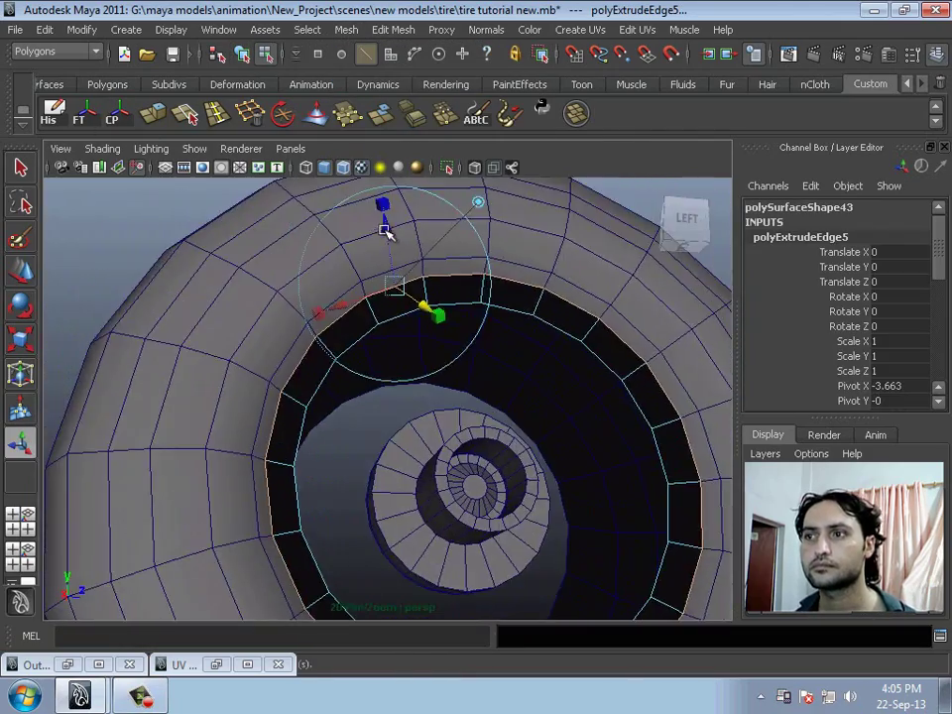
{"action": "key", "text": "ctrl+e"}
{"action": "mouse_move", "coordinate": [125, 196]}
{"action": "left_mouse_down", "text": "alt"}
{"action": "mouse_move", "coordinate": [388, 287]}
{"action": "mouse_move", "coordinate": [360, 378]}
{"action": "mouse_move", "coordinate": [304, 409]}
{"action": "left_mouse_up", "text": "alt"}
{"action": "key", "text": "ctrl+e"}
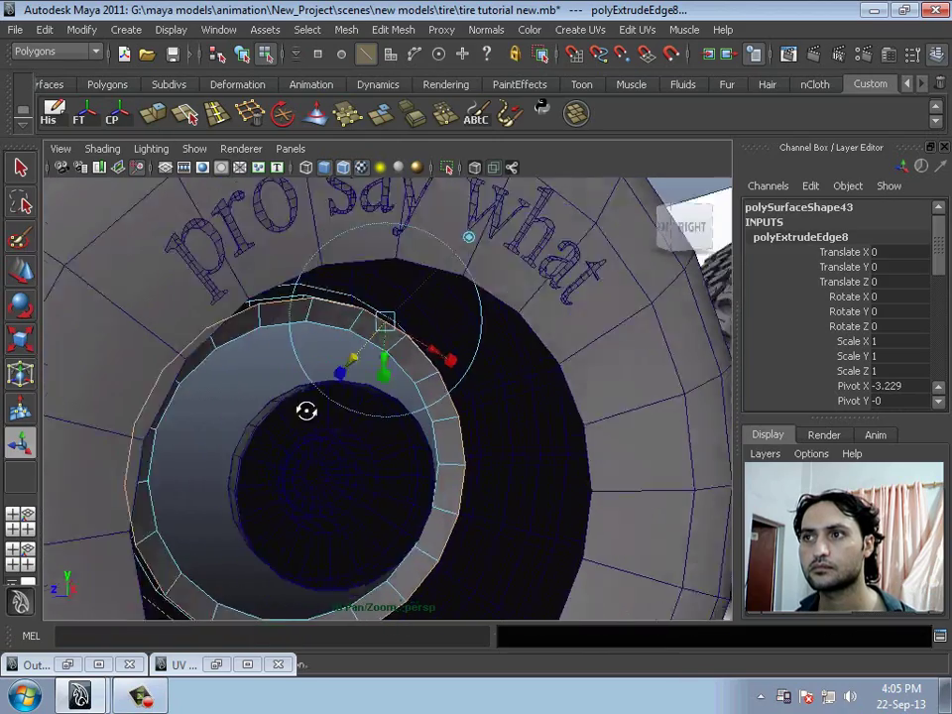
{"action": "right_click_drag", "start_coordinate": [293, 346], "coordinate": [361, 334]}
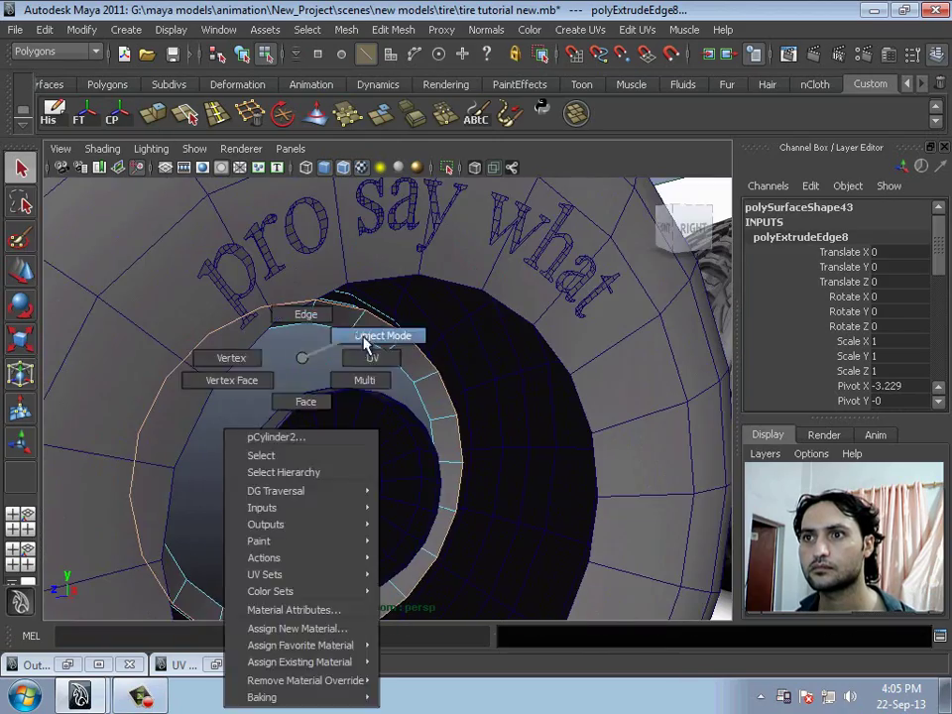
{"action": "mouse_move", "coordinate": [361, 334]}
{"action": "left_mouse_down", "text": "alt"}
{"action": "mouse_move", "coordinate": [368, 433]}
{"action": "mouse_move", "coordinate": [385, 323]}
{"action": "mouse_move", "coordinate": [461, 240]}
{"action": "mouse_move", "coordinate": [458, 452]}
{"action": "mouse_move", "coordinate": [272, 427]}
{"action": "mouse_move", "coordinate": [440, 432]}
{"action": "mouse_move", "coordinate": [368, 347]}
{"action": "mouse_move", "coordinate": [354, 421]}
{"action": "mouse_move", "coordinate": [347, 416]}
{"action": "mouse_move", "coordinate": [440, 424]}
{"action": "mouse_move", "coordinate": [365, 333]}
{"action": "mouse_move", "coordinate": [359, 477]}
{"action": "left_mouse_up", "text": "alt"}
{"action": "key", "text": "ctrl+e"}
{"action": "key", "text": "ctrl+e"}
Isolate the rim ring and insert new edge loops around it
{"action": "key", "text": "F8"}
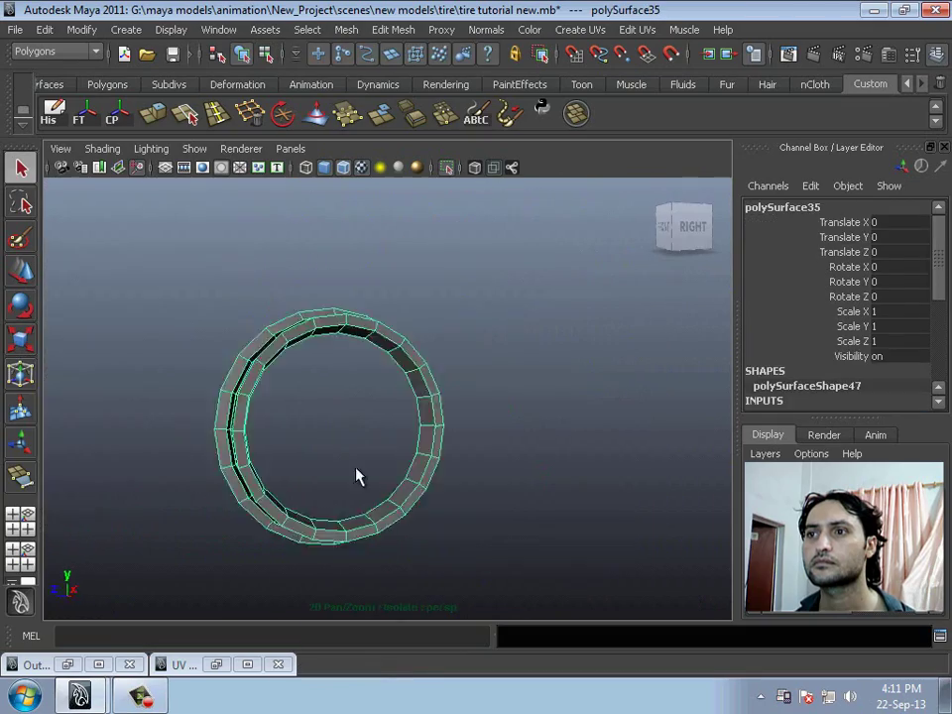
{"action": "left_click", "coordinate": [317, 347]}
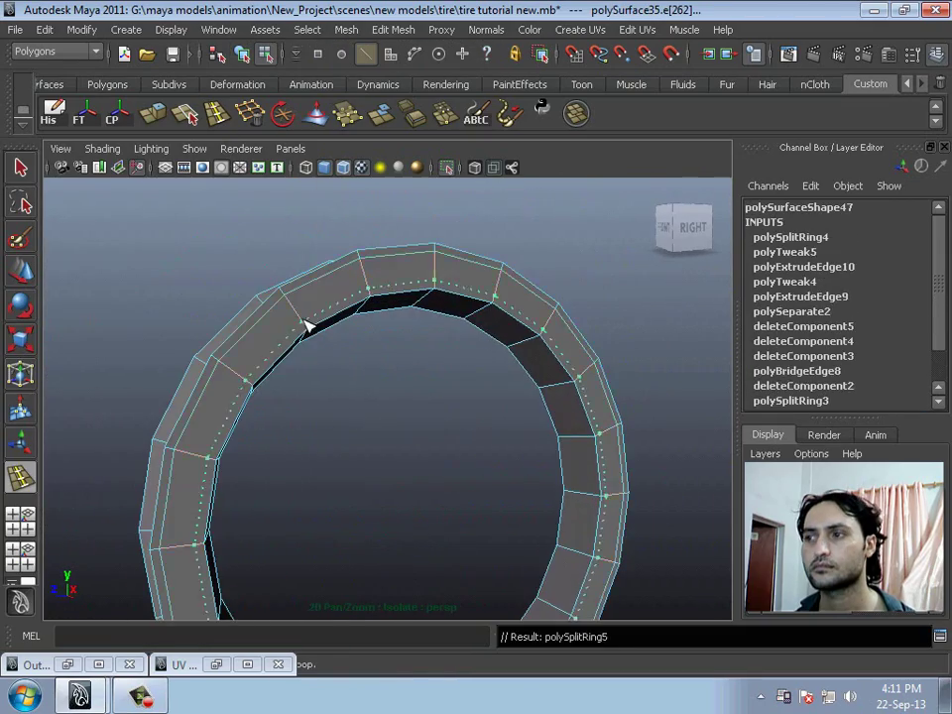
{"action": "mouse_move", "coordinate": [308, 323]}
{"action": "left_mouse_down", "text": "alt"}
{"action": "mouse_move", "coordinate": [454, 369]}
{"action": "mouse_move", "coordinate": [416, 303]}
{"action": "mouse_move", "coordinate": [479, 410]}
{"action": "left_mouse_up", "text": "alt"}
{"action": "left_click", "coordinate": [416, 303]}
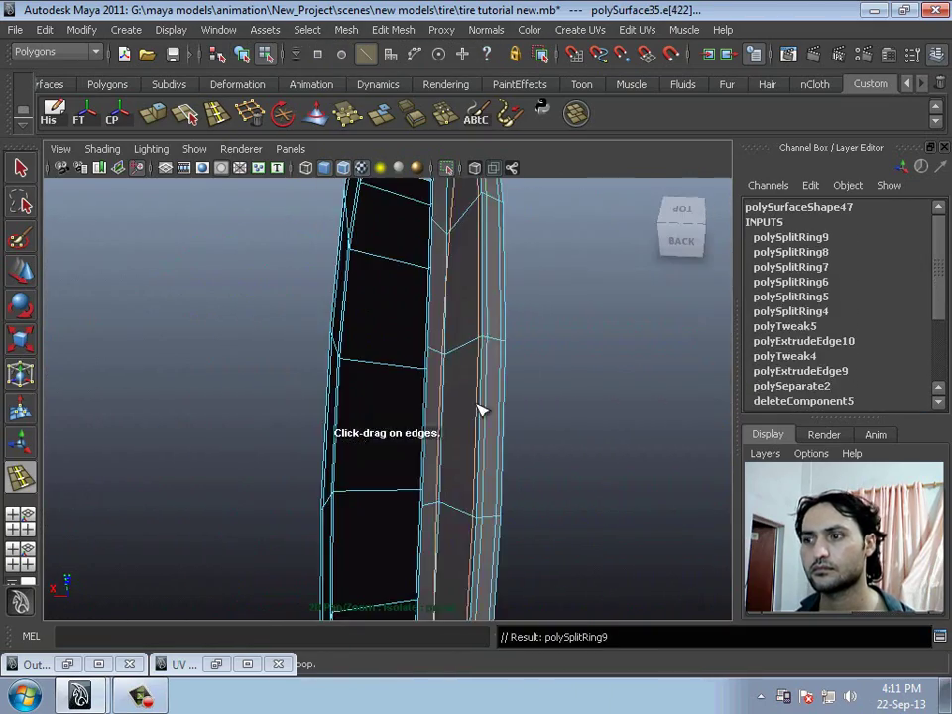
{"action": "right_click_drag", "start_coordinate": [424, 374], "coordinate": [498, 335]}
{"action": "left_click_drag", "start_coordinate": [498, 335], "coordinate": [472, 502], "text": "alt"}
Combine the rim ring and hub into a single mesh
{"action": "left_click", "coordinate": [440, 450]}
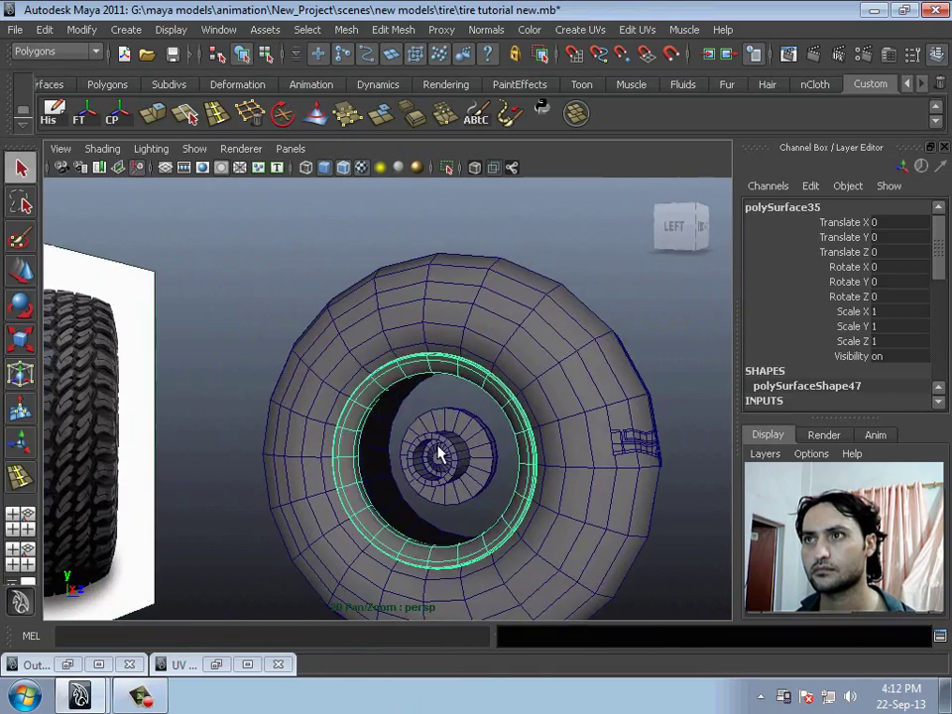
{"action": "left_click_drag", "start_coordinate": [440, 450], "coordinate": [557, 441], "text": "alt"}
{"action": "left_click", "coordinate": [346, 30]}
{"action": "left_click", "coordinate": [369, 52]}
{"action": "left_click", "coordinate": [446, 166]}
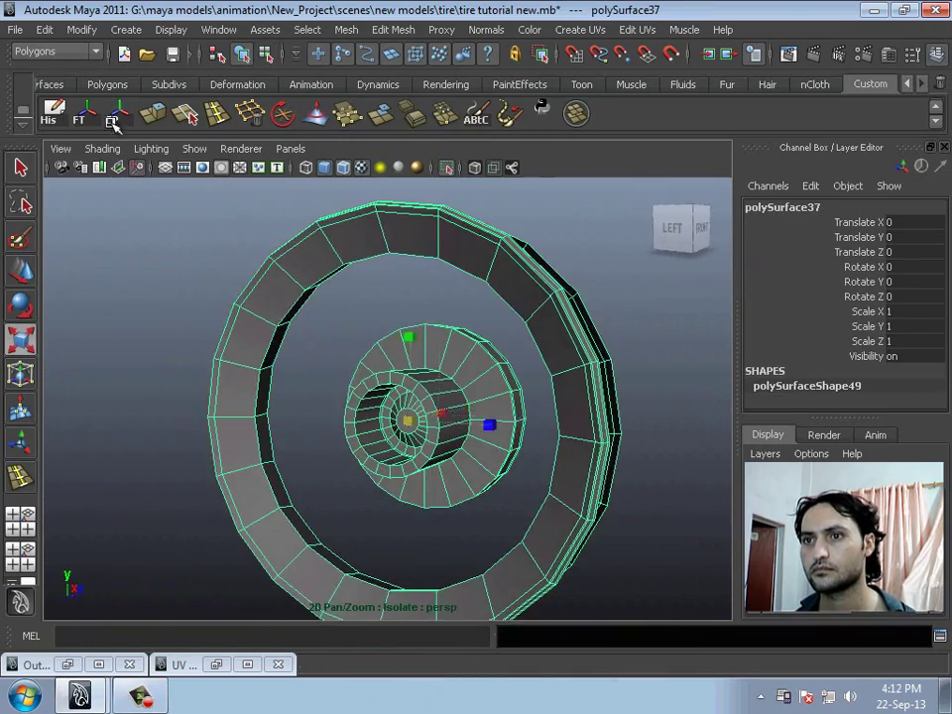
{"action": "left_click_drag", "start_coordinate": [458, 298], "coordinate": [421, 340], "text": "alt"}
Bridge pairs of hub and ring faces into spokes with a Blend curve
{"action": "right_click_drag", "start_coordinate": [420, 340], "coordinate": [425, 382]}
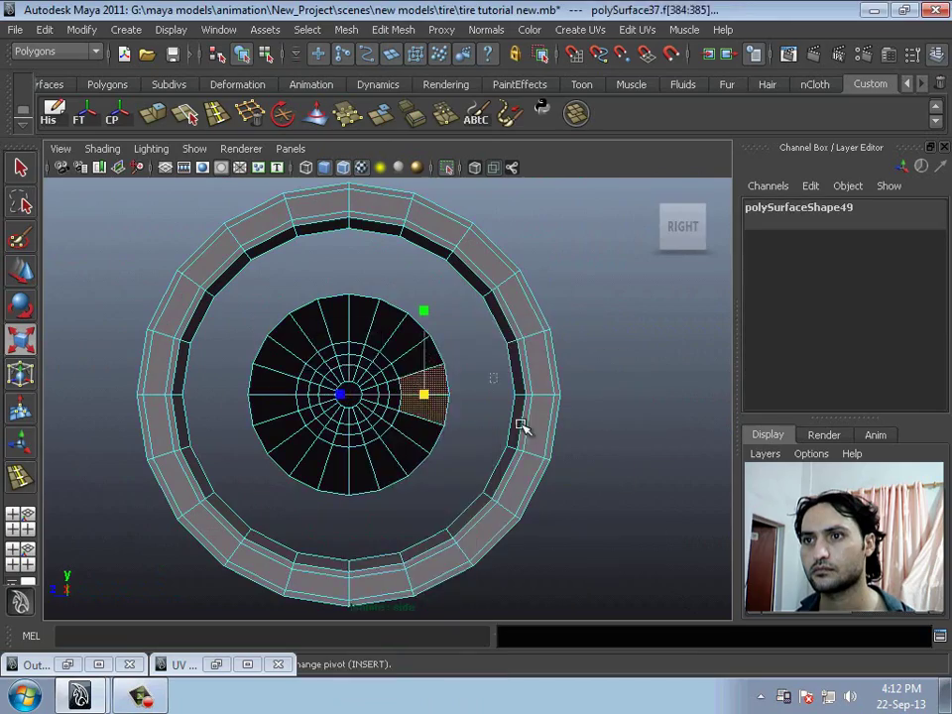
{"action": "left_click", "coordinate": [457, 378]}
{"action": "left_click_drag", "start_coordinate": [457, 378], "coordinate": [413, 422], "text": "alt"}
{"action": "key", "text": "g"}
{"action": "left_click_drag", "start_coordinate": [476, 390], "coordinate": [418, 335], "text": "alt"}
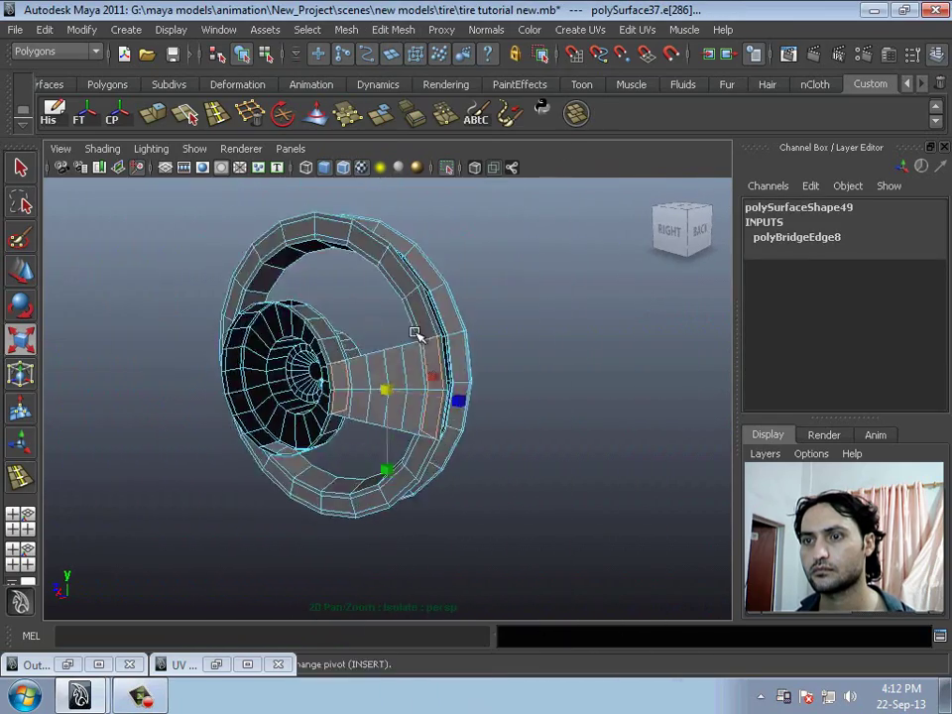
{"action": "left_click_drag", "start_coordinate": [416, 396], "coordinate": [246, 383], "text": "alt"}
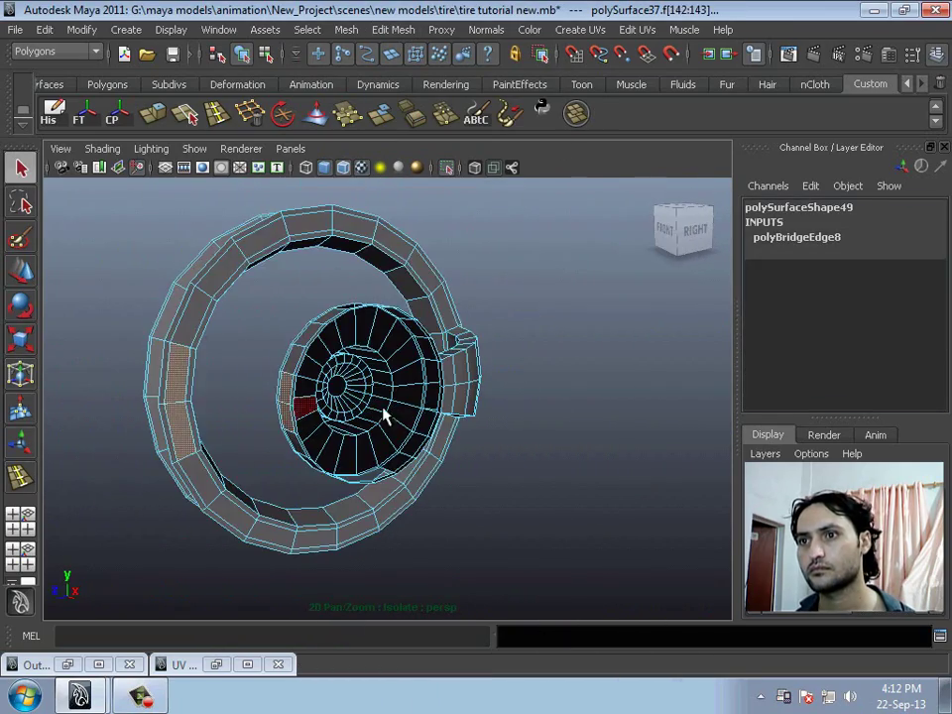
{"action": "left_click", "coordinate": [919, 349]}
{"action": "left_click", "coordinate": [314, 293]}
{"action": "mouse_move", "coordinate": [416, 396]}
{"action": "left_mouse_down", "text": "alt"}
{"action": "mouse_move", "coordinate": [314, 297]}
{"action": "mouse_move", "coordinate": [349, 424]}
{"action": "left_mouse_up", "text": "alt"}
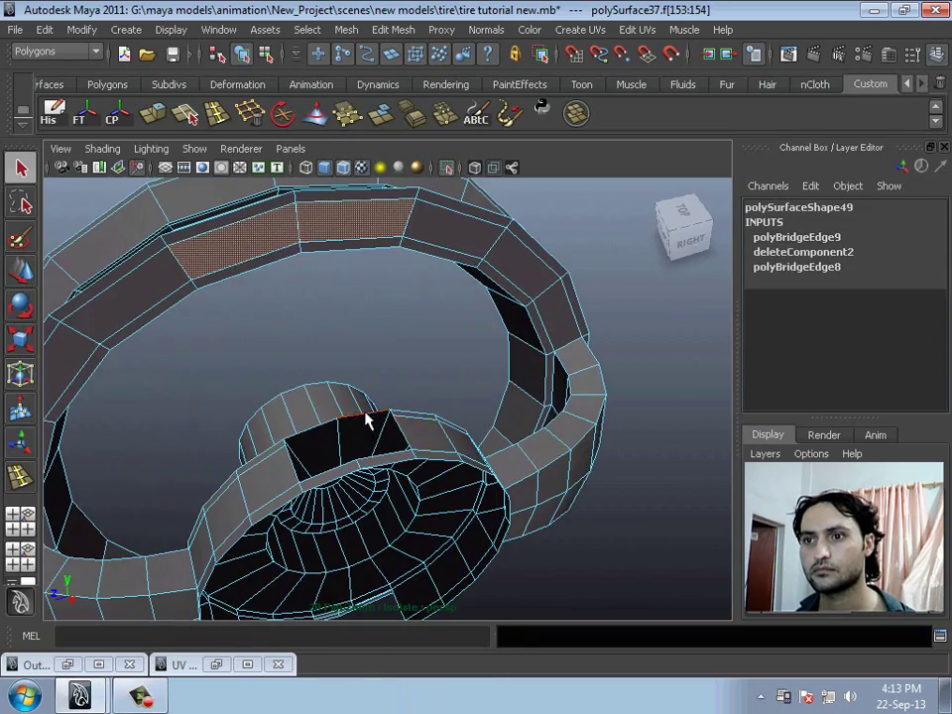
{"action": "mouse_move", "coordinate": [334, 374]}
{"action": "left_mouse_down", "text": "alt"}
{"action": "mouse_move", "coordinate": [357, 498]}
{"action": "mouse_move", "coordinate": [446, 393]}
{"action": "mouse_move", "coordinate": [368, 366]}
{"action": "left_mouse_up", "text": "alt"}
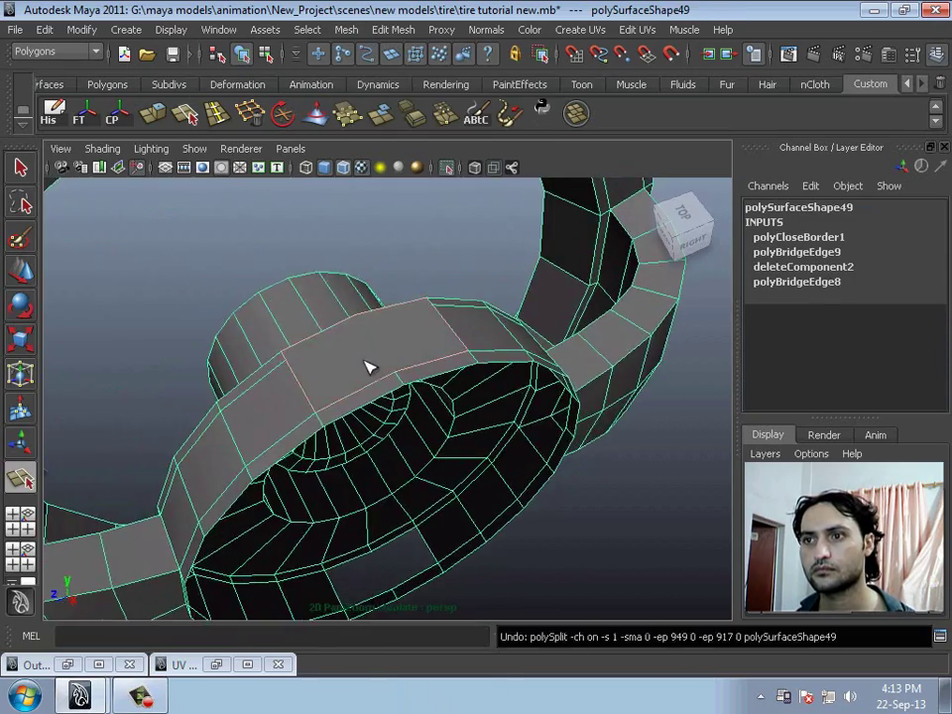
Split edges across the spokes to add supporting geometry
{"action": "left_click", "coordinate": [433, 355]}
{"action": "key", "text": "Return"}
{"action": "left_click", "coordinate": [281, 403]}
{"action": "key", "text": "Return"}
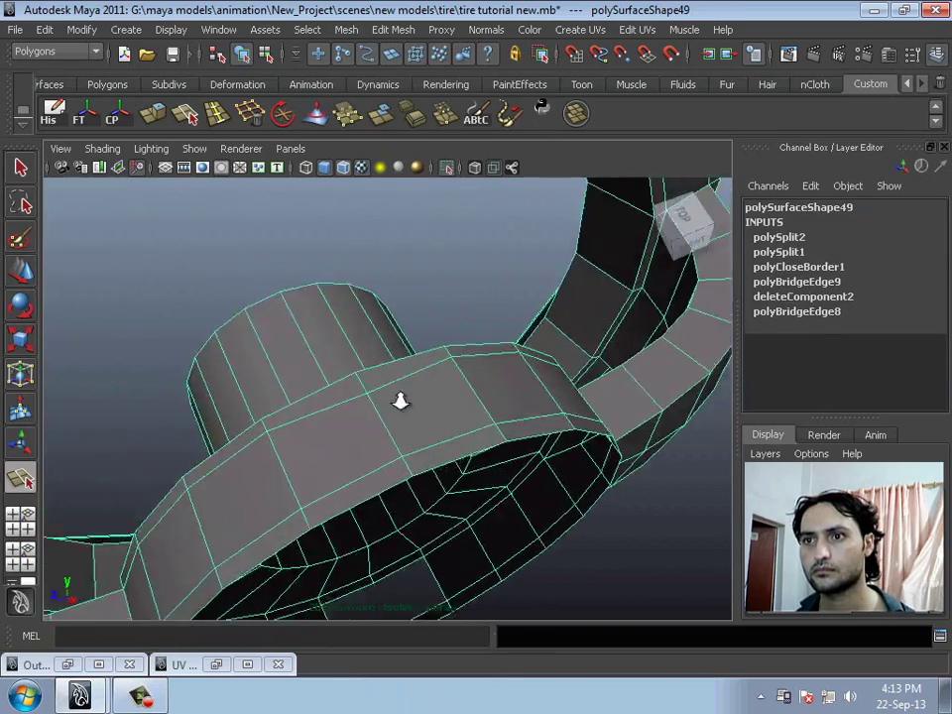
{"action": "key", "text": "q"}
{"action": "right_click_drag", "start_coordinate": [397, 398], "coordinate": [344, 365], "text": "alt"}
{"action": "mouse_move", "coordinate": [418, 271]}
{"action": "left_mouse_down", "text": "alt"}
{"action": "mouse_move", "coordinate": [396, 377]}
{"action": "mouse_move", "coordinate": [342, 466]}
{"action": "left_mouse_up", "text": "alt"}
Fill the open holes, bridge the remaining border edges, and exit the isolated view
{"action": "right_click_drag", "start_coordinate": [310, 295], "coordinate": [317, 263]}
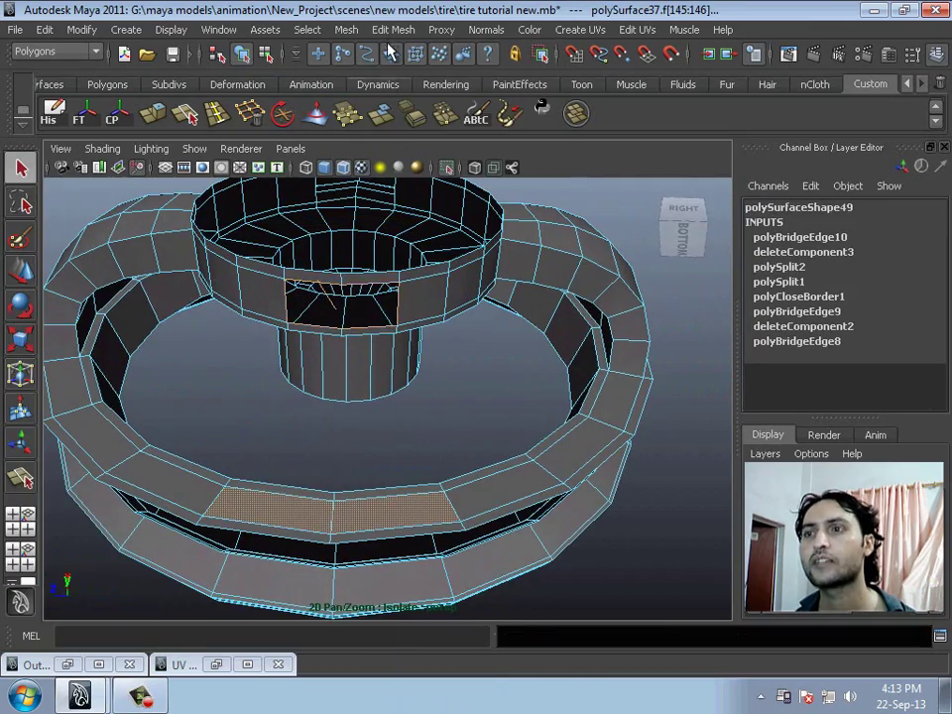
{"action": "mouse_move", "coordinate": [327, 292]}
{"action": "left_mouse_down", "text": "alt"}
{"action": "mouse_move", "coordinate": [404, 334]}
{"action": "mouse_move", "coordinate": [349, 303]}
{"action": "mouse_move", "coordinate": [286, 149]}
{"action": "mouse_move", "coordinate": [320, 305]}
{"action": "mouse_move", "coordinate": [248, 497]}
{"action": "left_mouse_up", "text": "alt"}
{"action": "left_click", "coordinate": [370, 326]}
{"action": "left_click", "coordinate": [364, 29]}
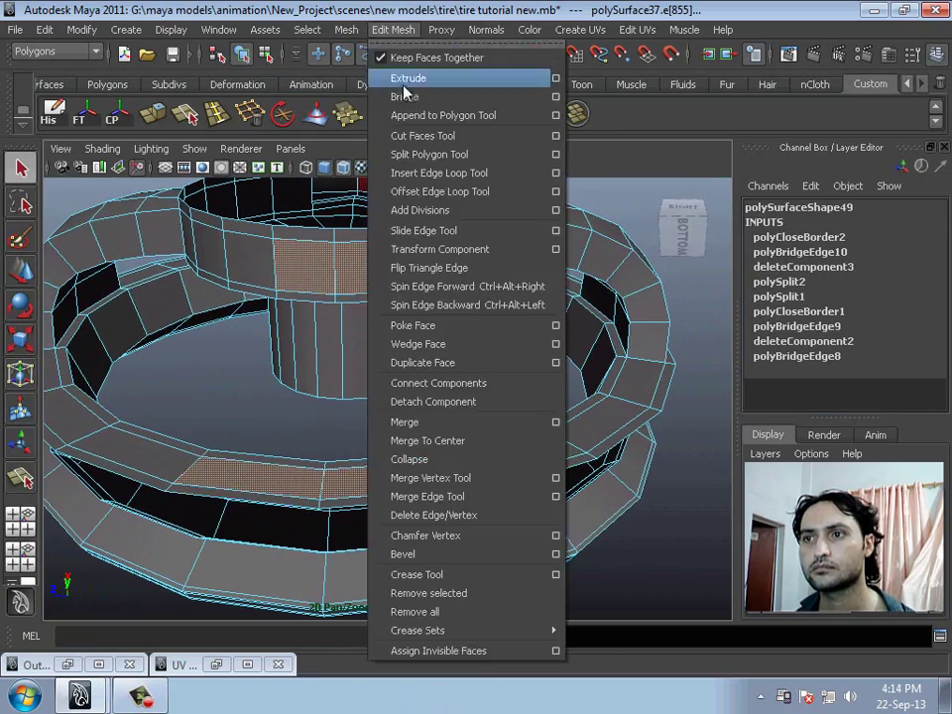
{"action": "left_click", "coordinate": [399, 93]}
{"action": "right_click", "coordinate": [279, 340]}
{"action": "left_click_drag", "start_coordinate": [279, 340], "coordinate": [351, 297], "text": "alt"}
Frame the tire and orbit to a front view of it
{"action": "key", "text": "F8"}
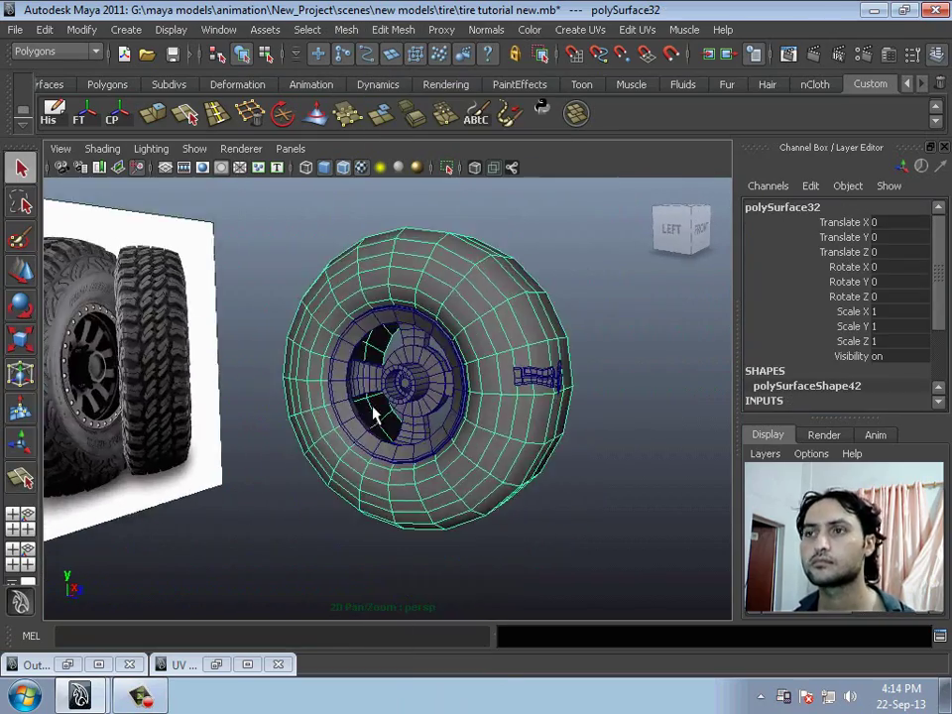
{"action": "left_click_drag", "start_coordinate": [373, 416], "coordinate": [291, 404], "text": "alt"}
{"action": "right_click_drag", "start_coordinate": [291, 403], "coordinate": [387, 410], "text": "alt"}
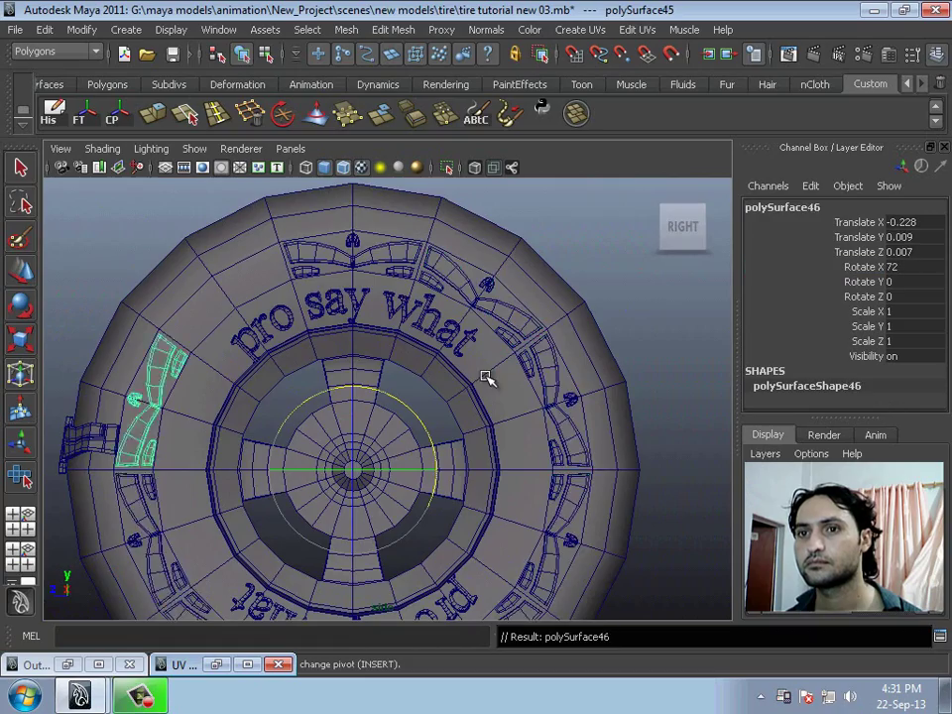
Tilt tread blocks to Rotate X -7.8 and 171.658 to match the reference tread
{"action": "key", "text": "ctrl+z"}
{"action": "key", "text": "ctrl+z"}
{"action": "key", "text": "ctrl+z"}
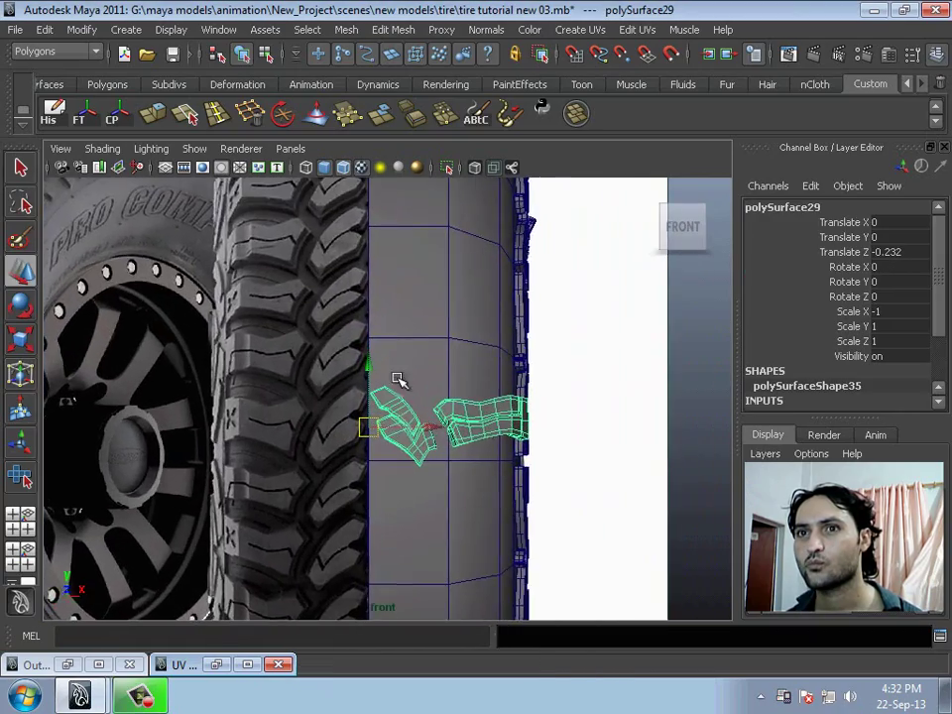
{"action": "key", "text": "ctrl+z"}
{"action": "key", "text": "ctrl+z"}
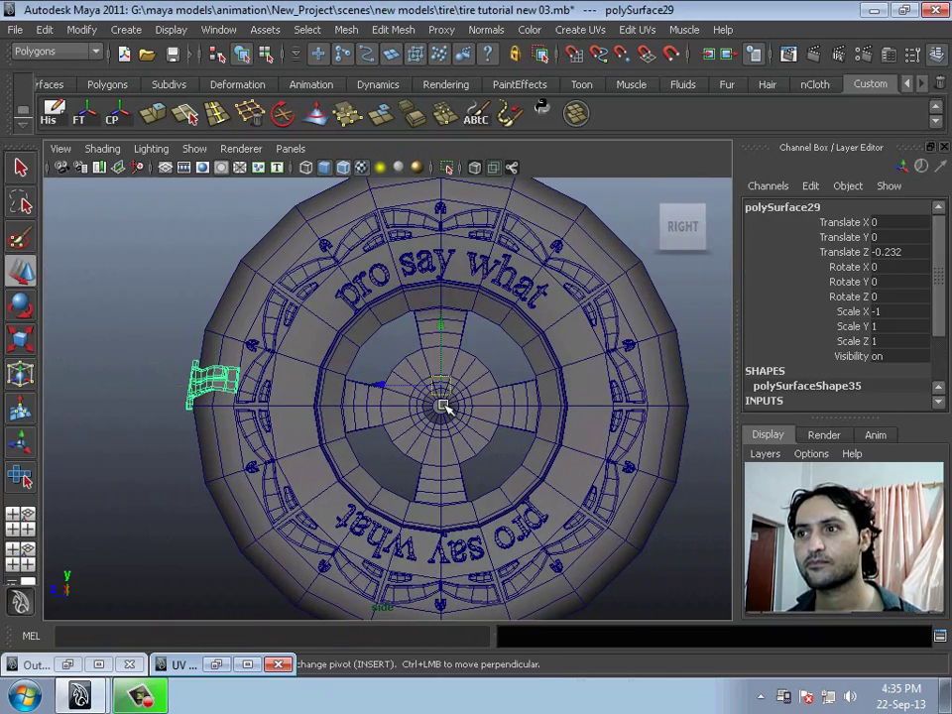
{"action": "key", "text": "ctrl+z"}
{"action": "key", "text": "ctrl+z"}
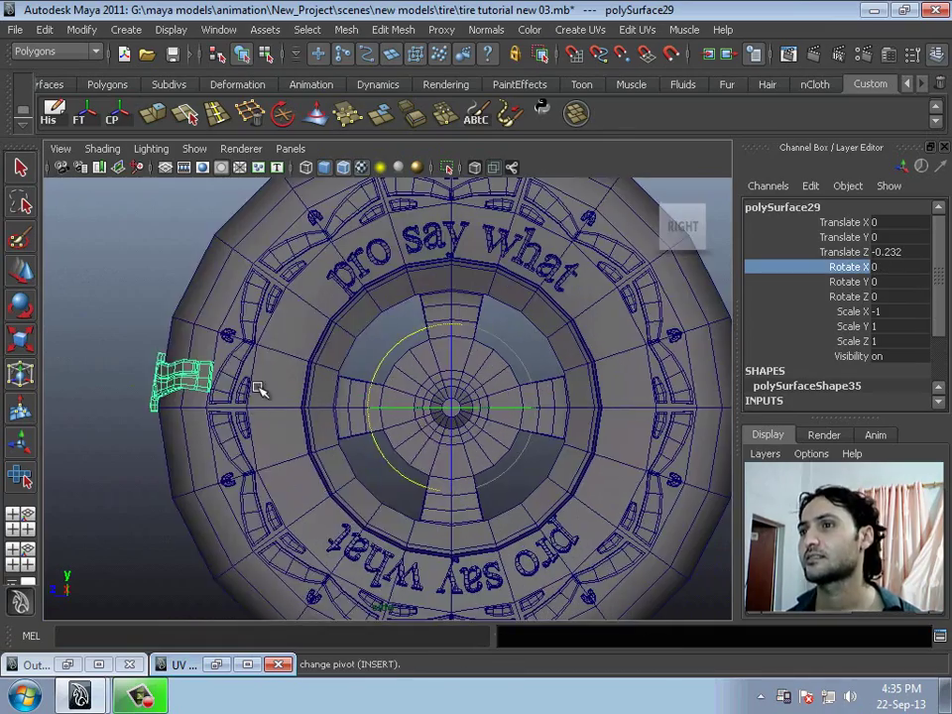
{"action": "key", "text": "ctrl+z"}
{"action": "key", "text": "ctrl+z"}
{"action": "key", "text": "ctrl+z"}
{"action": "key", "text": "ctrl+z"}
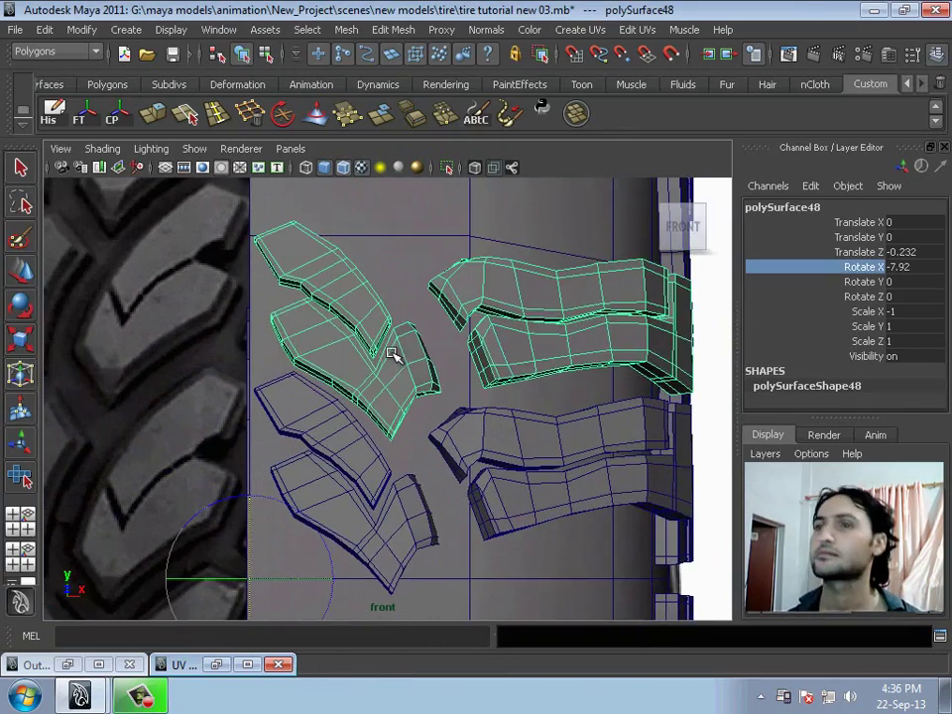
{"action": "left_click", "coordinate": [920, 267]}
{"action": "key", "text": "Return"}
{"action": "key", "text": "ctrl+z"}
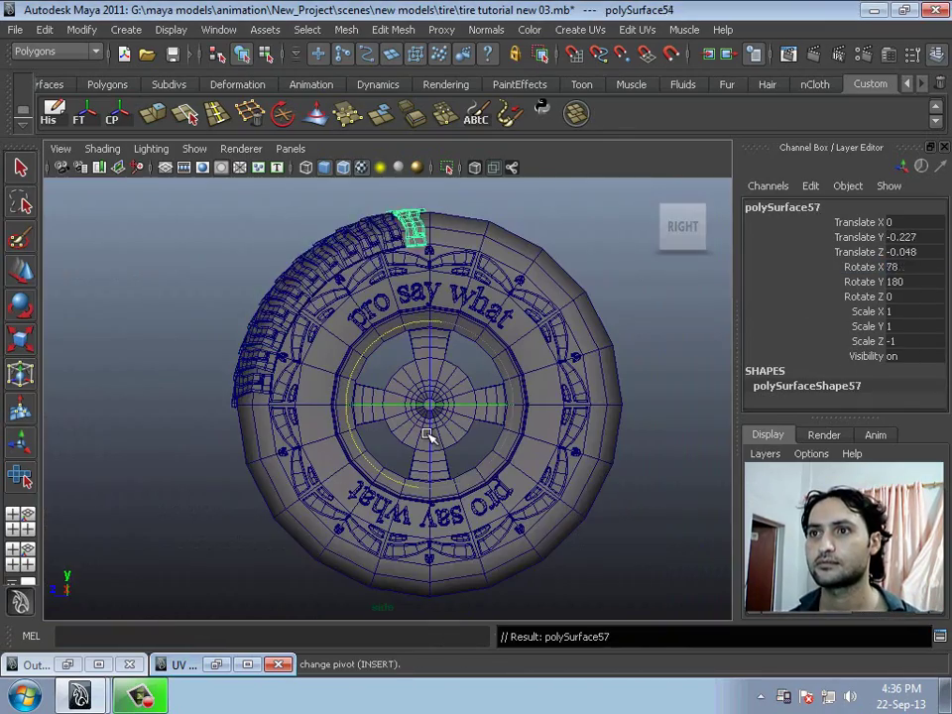
{"action": "key", "text": "ctrl+z"}
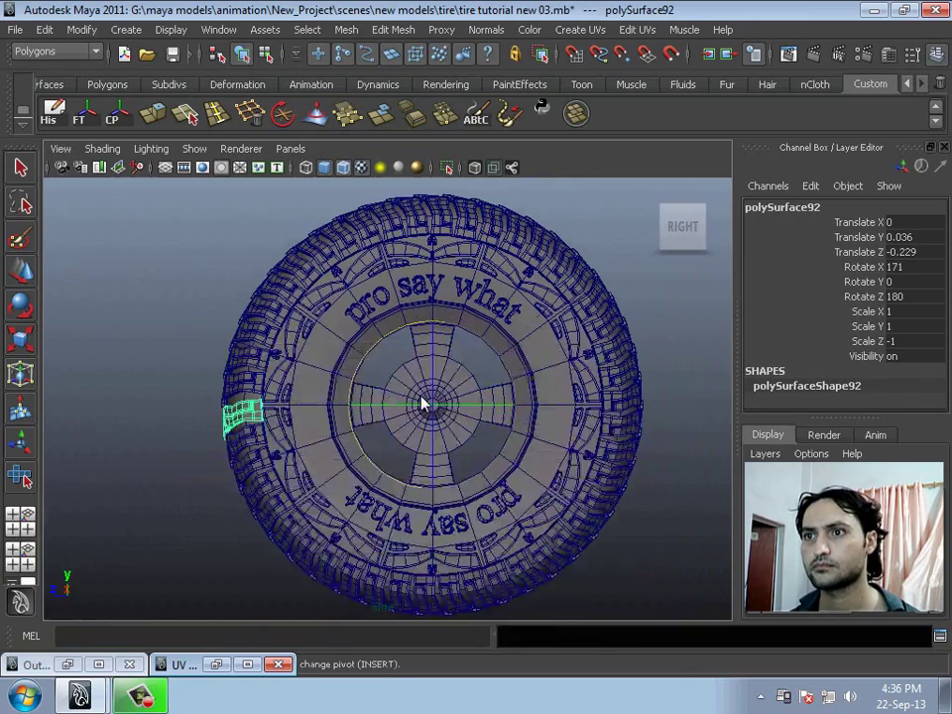
{"action": "key", "text": "ctrl+z"}
{"action": "left_click", "coordinate": [897, 268]}
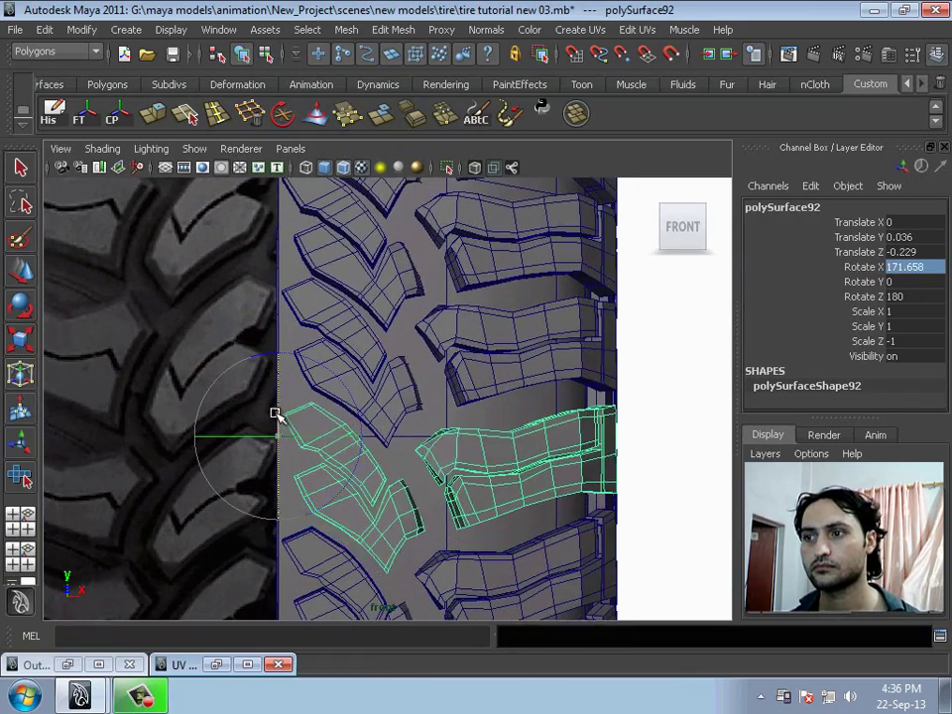
{"action": "key", "text": "ctrl+z"}
{"action": "key", "text": "ctrl+z"}
{"action": "key", "text": "ctrl+z"}
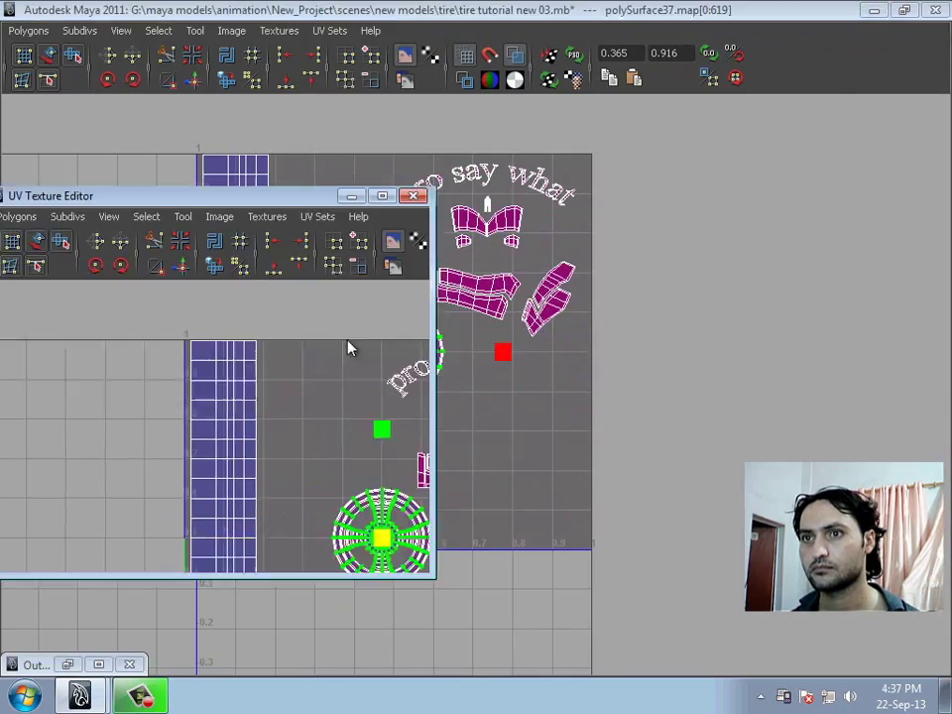
Review the tread groups and orbit around to the tire's side view
{"action": "key", "text": "ctrl+z"}
{"action": "key", "text": "ctrl+z"}
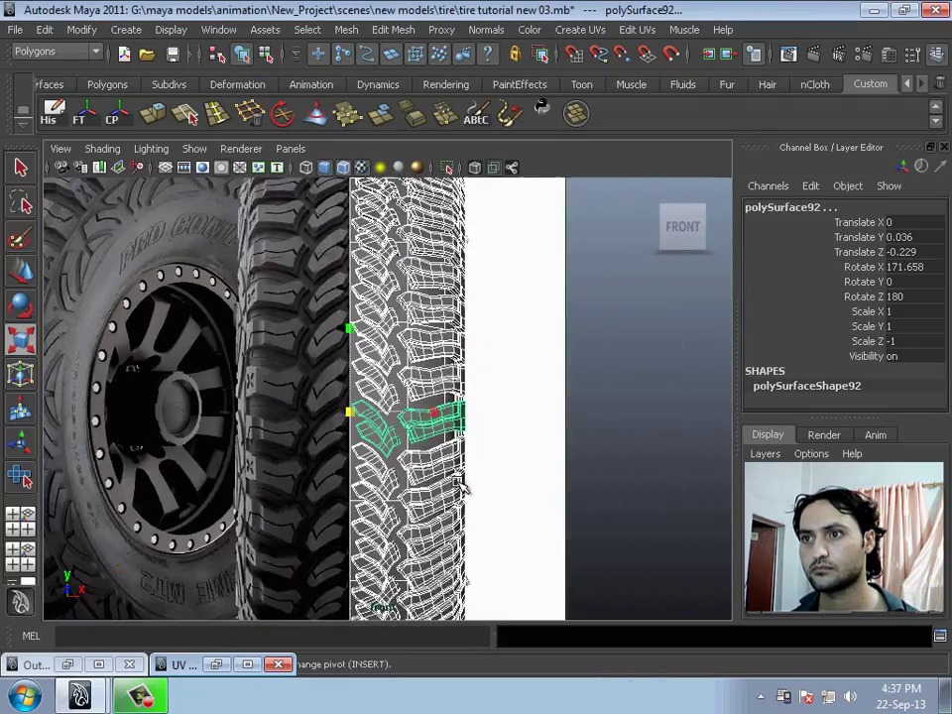
{"action": "key", "text": "ctrl+z"}
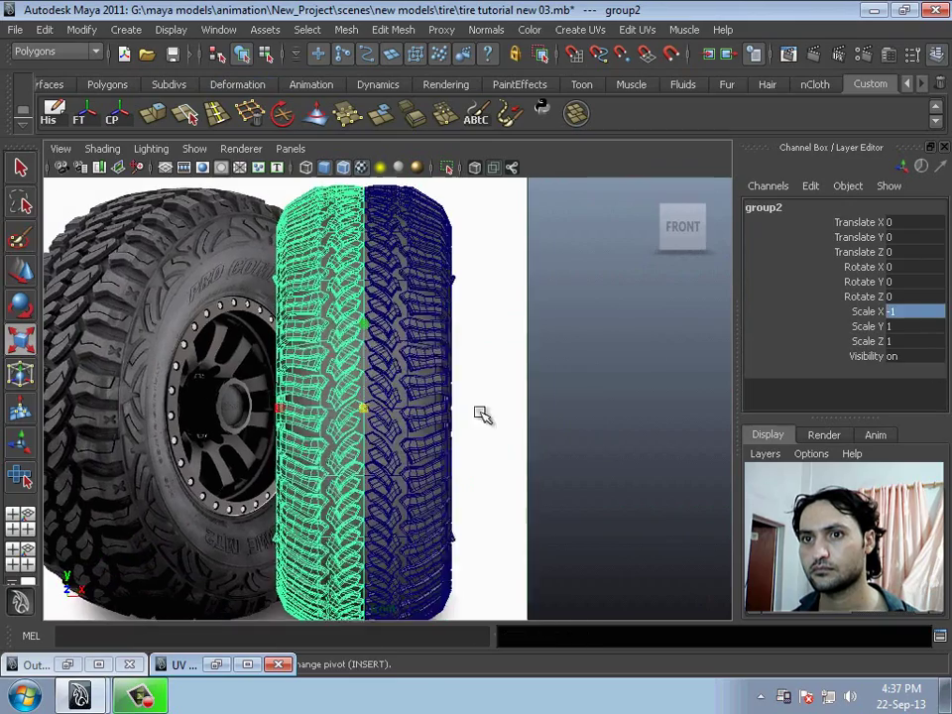
{"action": "mouse_move", "coordinate": [480, 415]}
{"action": "left_mouse_down", "text": "alt"}
{"action": "mouse_move", "coordinate": [431, 484]}
{"action": "mouse_move", "coordinate": [333, 396]}
{"action": "mouse_move", "coordinate": [502, 389]}
{"action": "left_mouse_up", "text": "alt"}
{"action": "key", "text": "ctrl+z"}
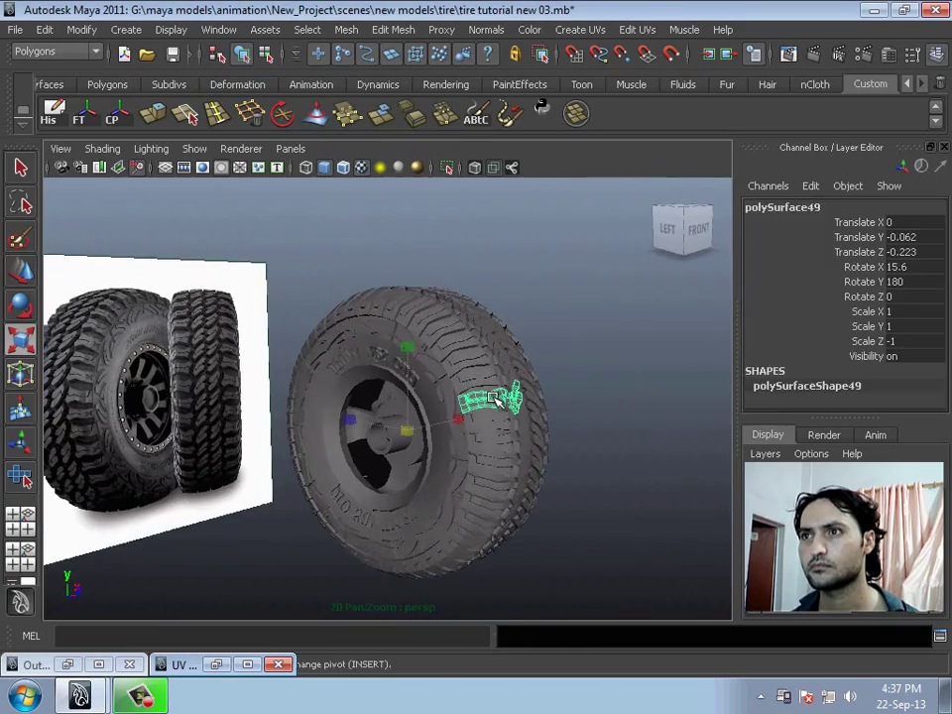
{"action": "key", "text": "ctrl+z"}
{"action": "key", "text": "ctrl+z"}
{"action": "key", "text": "ctrl+z"}
{"action": "key", "text": "ctrl+z"}
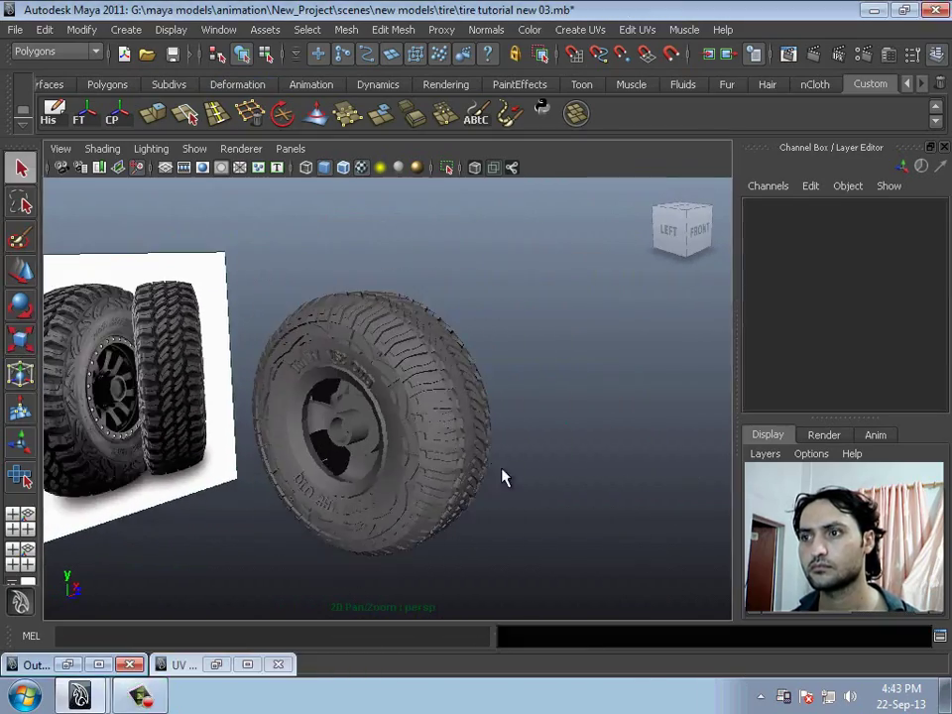
{"action": "key", "text": "ctrl+z"}
{"action": "key", "text": "ctrl+z"}
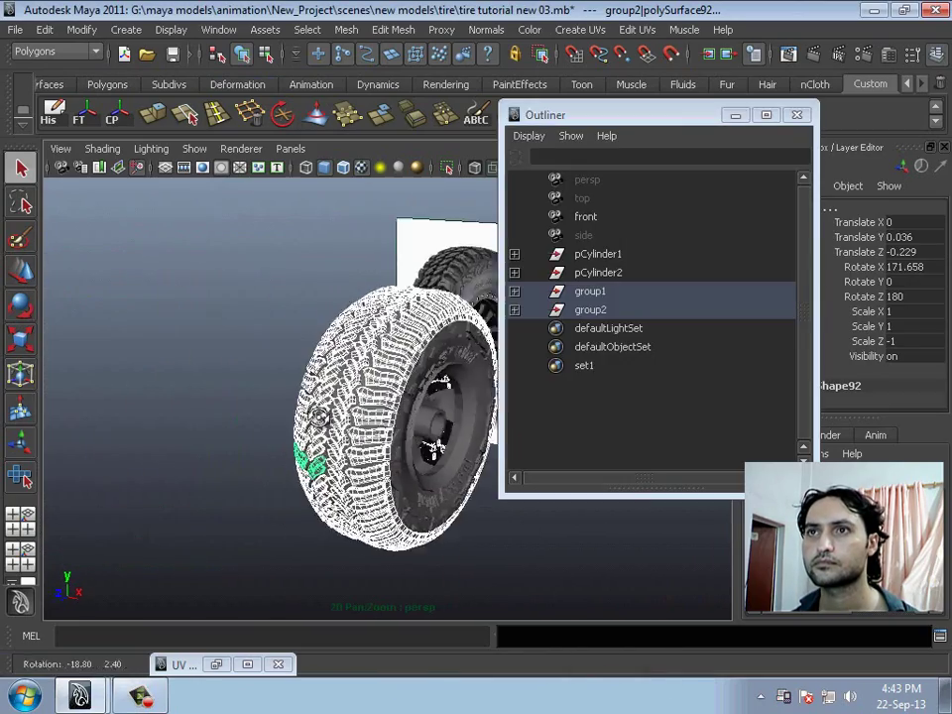
{"action": "mouse_move", "coordinate": [54, 179]}
{"action": "left_mouse_down", "text": "alt"}
{"action": "mouse_move", "coordinate": [192, 365]}
{"action": "mouse_move", "coordinate": [357, 447]}
{"action": "left_mouse_up", "text": "alt"}
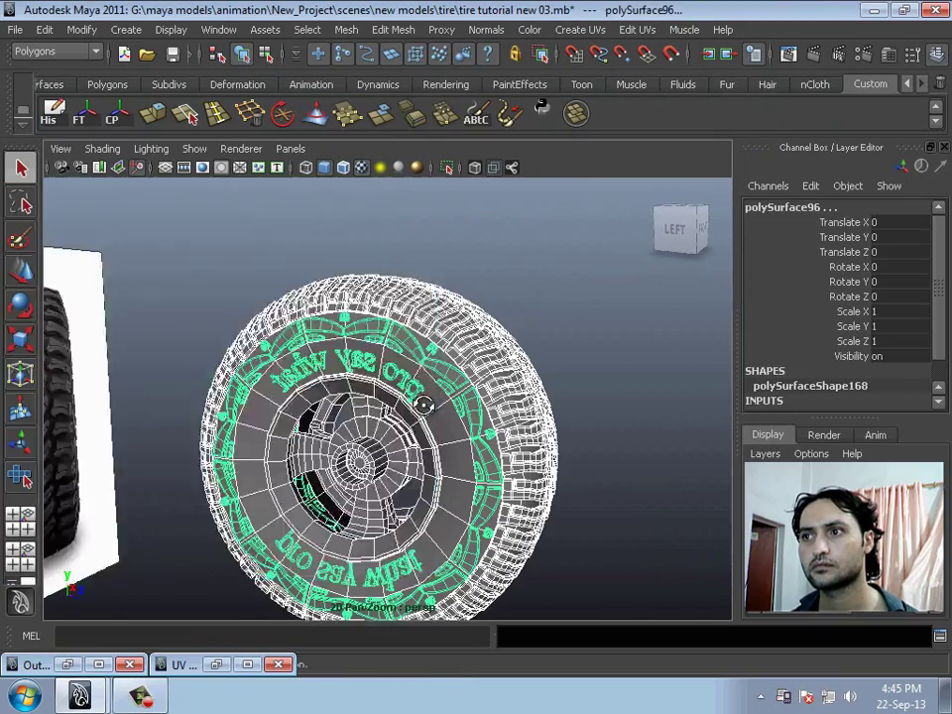
Create a mia_material_x in the Hypershade and assign it to the tire
{"action": "left_click", "coordinate": [211, 30]}
{"action": "left_click", "coordinate": [479, 122]}
{"action": "left_click", "coordinate": [127, 326]}
{"action": "type", "text": "mia"}
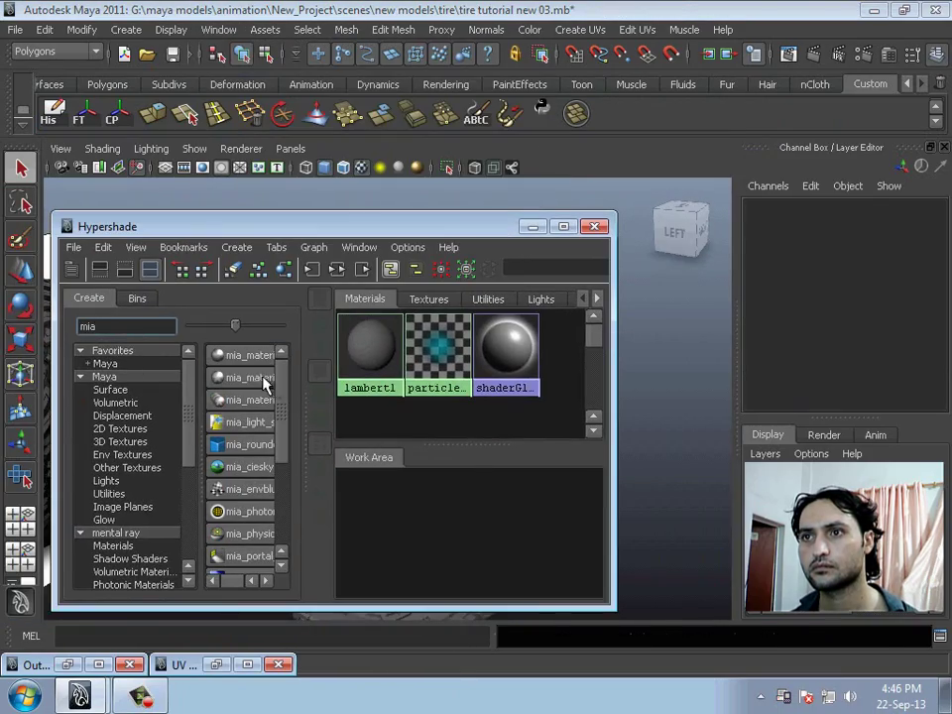
{"action": "left_click", "coordinate": [263, 377]}
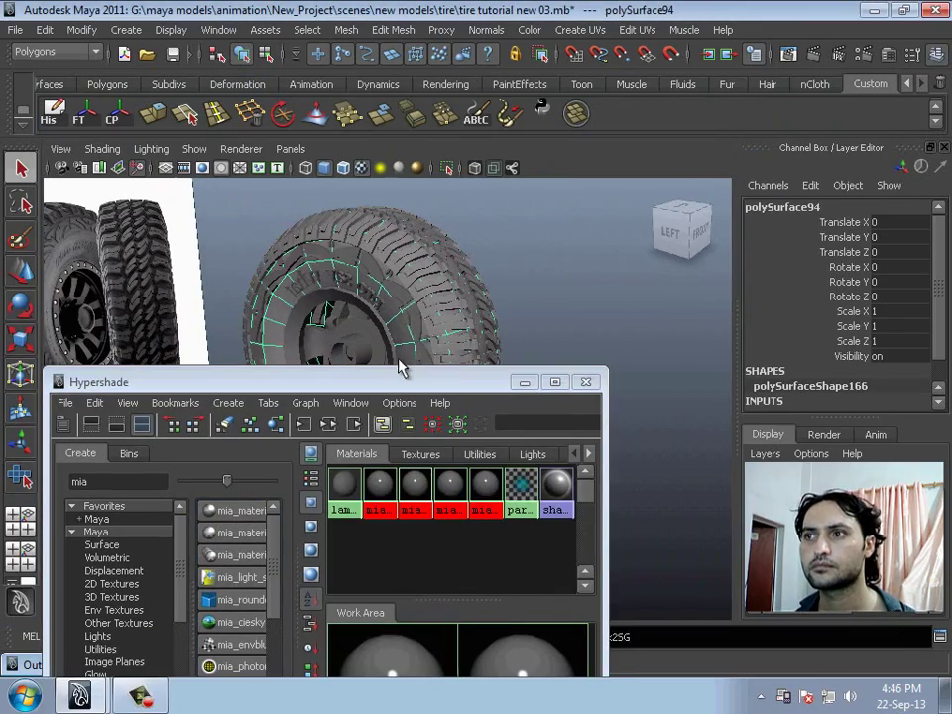
{"action": "right_click", "coordinate": [450, 485]}
{"action": "left_click", "coordinate": [376, 319]}
{"action": "left_click", "coordinate": [524, 382]}
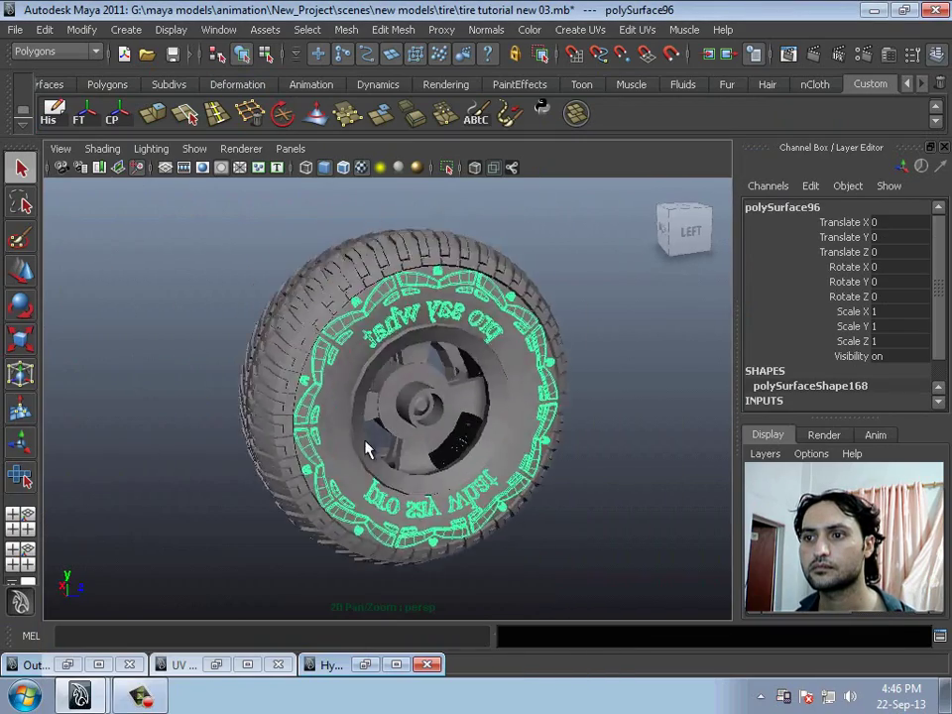
Replace the tire's mia_material_x1 settings with the Rubber preset
{"action": "left_click", "coordinate": [365, 448]}
{"action": "key", "text": "ctrl+a"}
{"action": "left_click", "coordinate": [846, 201]}
{"action": "left_click", "coordinate": [880, 254]}
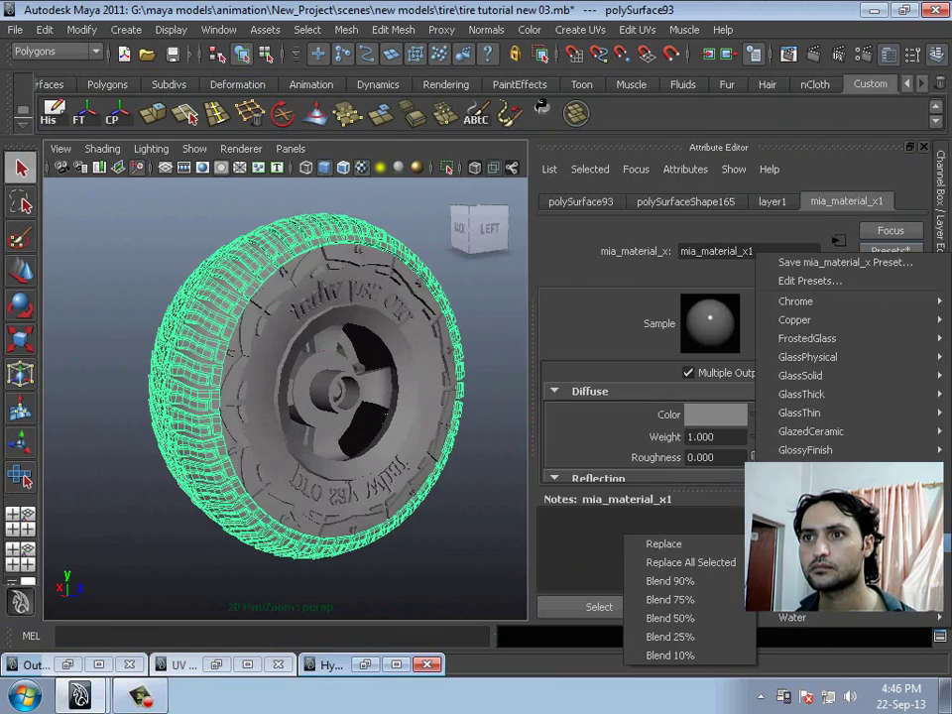
{"action": "left_click", "coordinate": [662, 541]}
{"action": "left_click_drag", "start_coordinate": [249, 351], "coordinate": [261, 371], "text": "alt"}
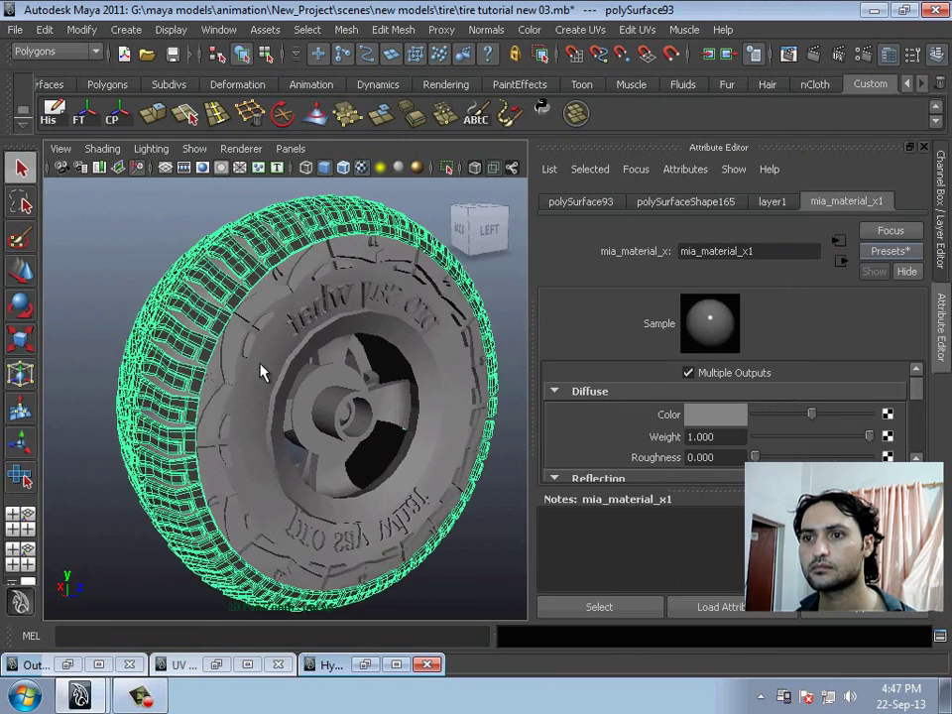
Check the lettering ring's material, then select the rim for its material preset
{"action": "left_click", "coordinate": [728, 546]}
{"action": "left_click", "coordinate": [272, 311]}
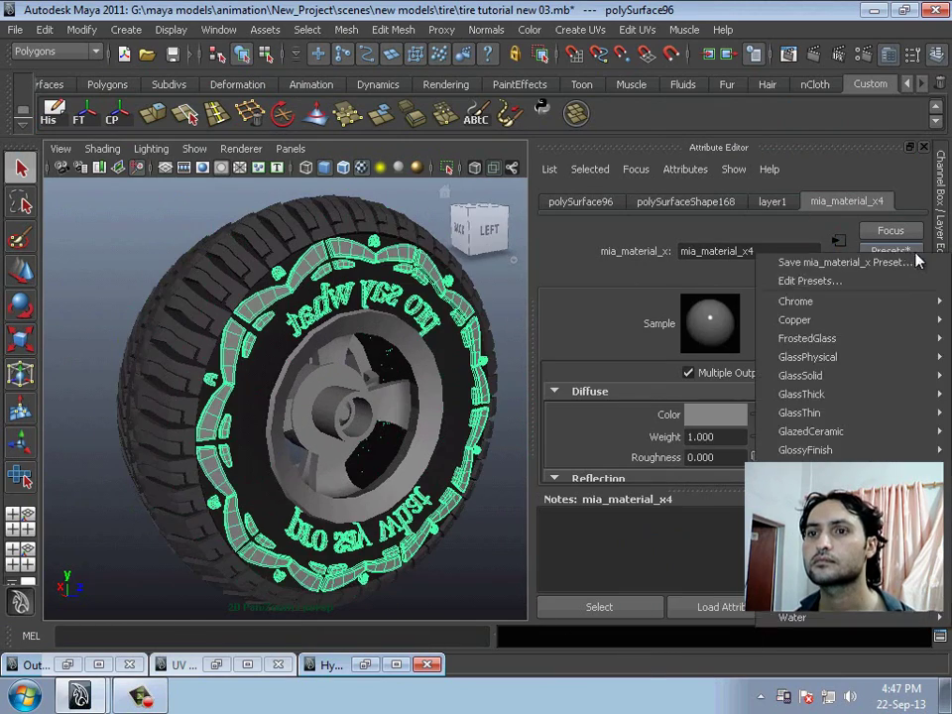
{"action": "mouse_move", "coordinate": [795, 319]}
{"action": "left_click", "coordinate": [226, 265]}
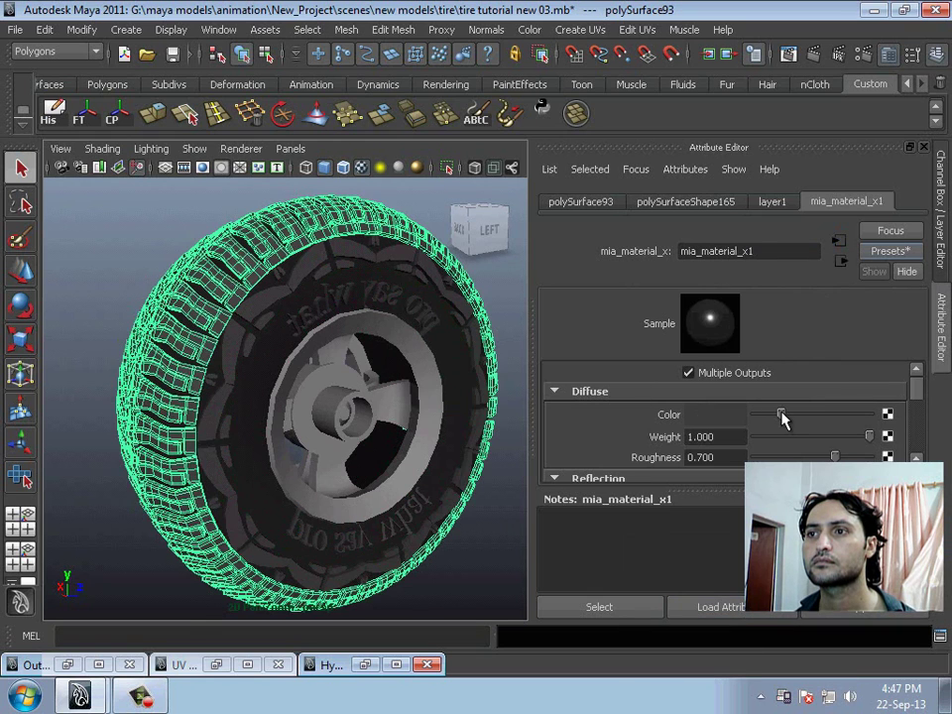
{"action": "left_click", "coordinate": [302, 416]}
{"action": "left_click", "coordinate": [890, 250]}
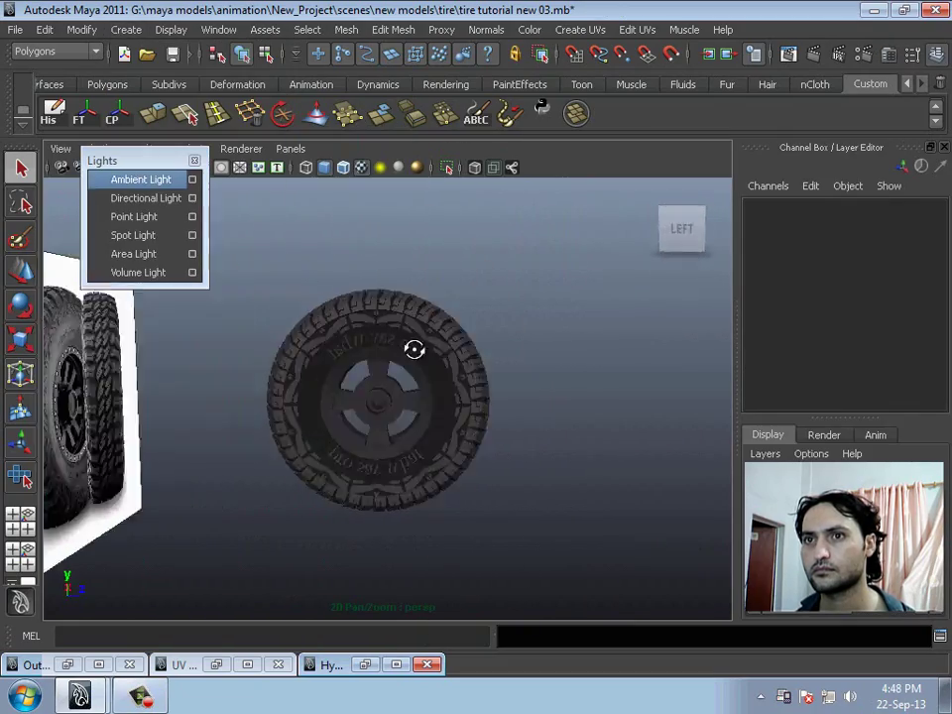
Add two directional lights to the scene and return to the perspective camera
{"action": "left_click", "coordinate": [308, 222]}
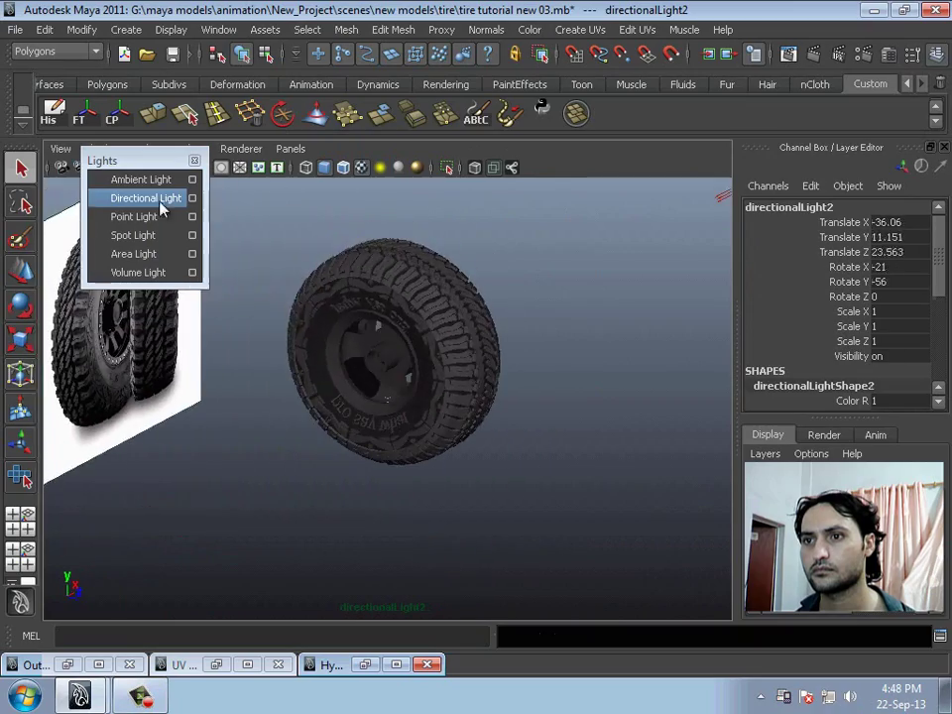
{"action": "left_click", "coordinate": [158, 198]}
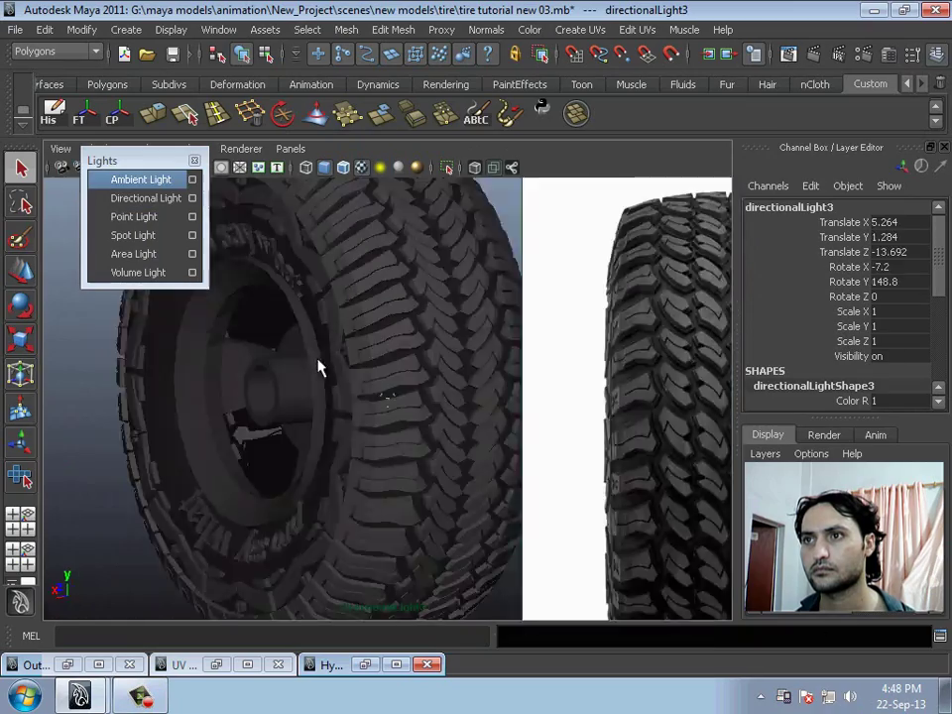
{"action": "left_click", "coordinate": [290, 149]}
{"action": "left_click", "coordinate": [509, 175]}
Group the tire geometry and rotate the group about -34.6 degrees around Y
{"action": "left_click", "coordinate": [372, 393]}
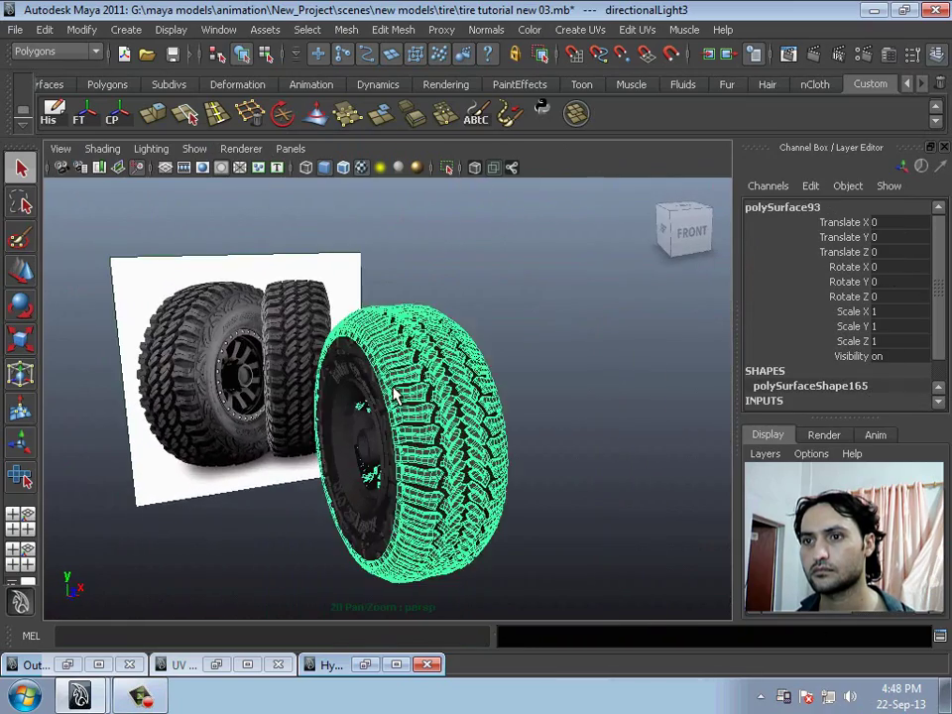
{"action": "mouse_move", "coordinate": [371, 393]}
{"action": "left_mouse_down", "text": "alt"}
{"action": "mouse_move", "coordinate": [365, 399]}
{"action": "mouse_move", "coordinate": [463, 474]}
{"action": "mouse_move", "coordinate": [359, 424]}
{"action": "left_mouse_up", "text": "alt"}
{"action": "key", "text": "ctrl+g"}
{"action": "key", "text": "w"}
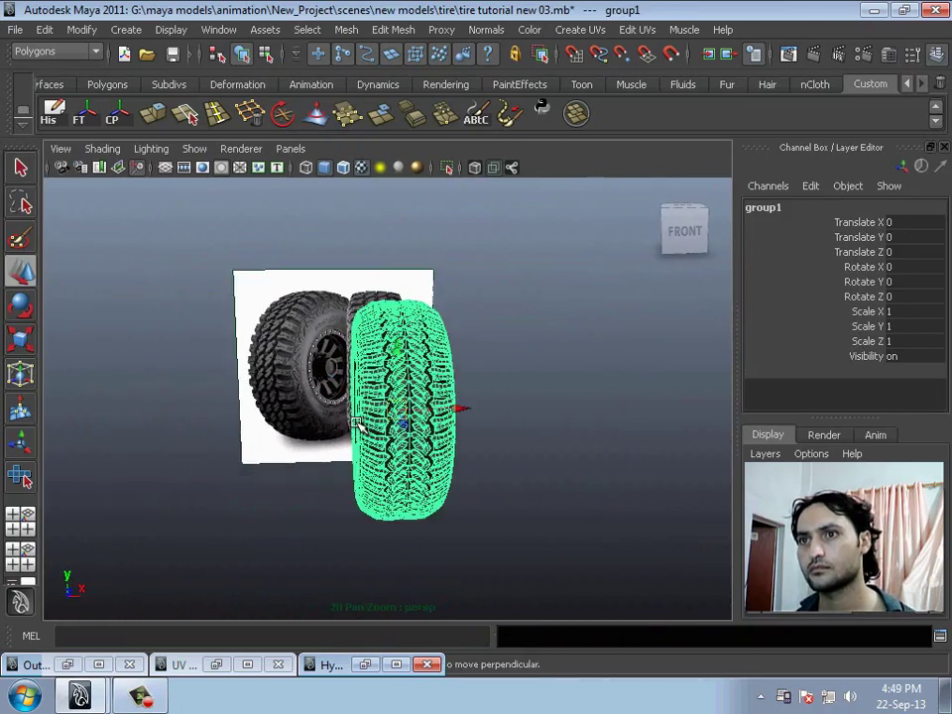
{"action": "middle_click_drag", "start_coordinate": [539, 361], "coordinate": [480, 426]}
In the front view, move the tire left beside the reference tires
{"action": "key", "text": "space"}
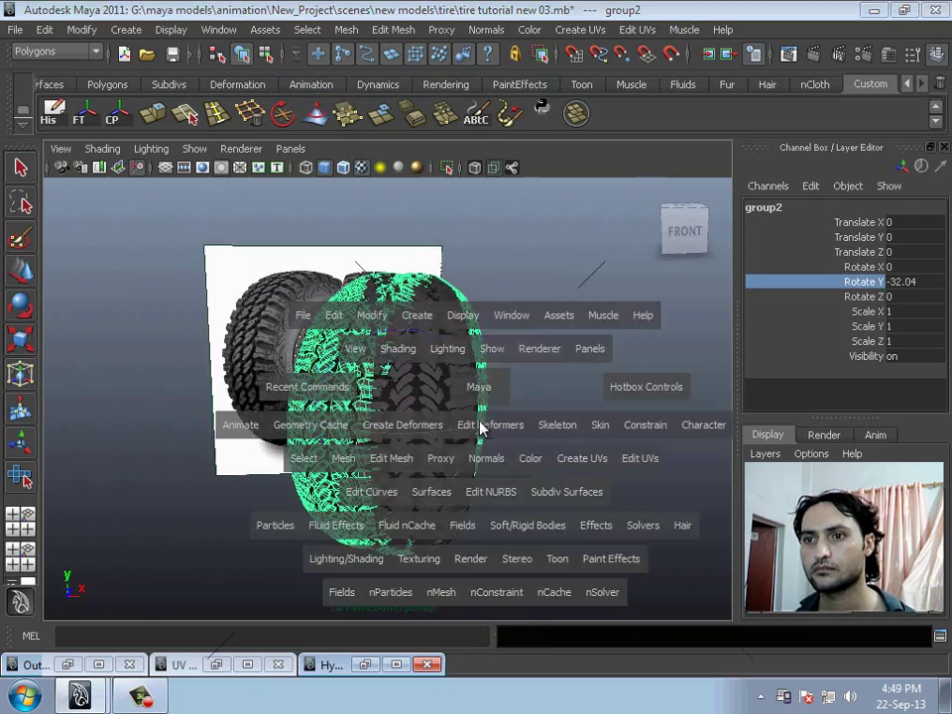
{"action": "left_click_drag", "start_coordinate": [479, 426], "coordinate": [457, 333]}
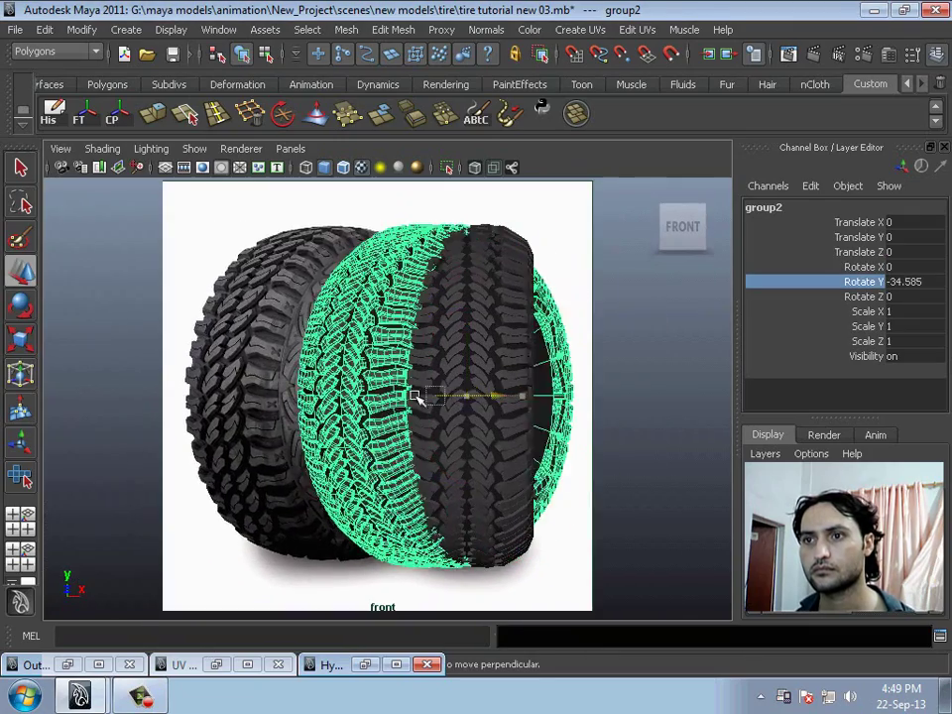
{"action": "left_click_drag", "start_coordinate": [503, 365], "coordinate": [327, 377]}
{"action": "left_click", "coordinate": [565, 391]}
{"action": "key", "text": "space"}
{"action": "mouse_move", "coordinate": [431, 361]}
{"action": "left_mouse_down"}
{"action": "mouse_move", "coordinate": [426, 337]}
{"action": "mouse_move", "coordinate": [415, 387]}
{"action": "left_mouse_up"}
{"action": "key", "text": "space"}
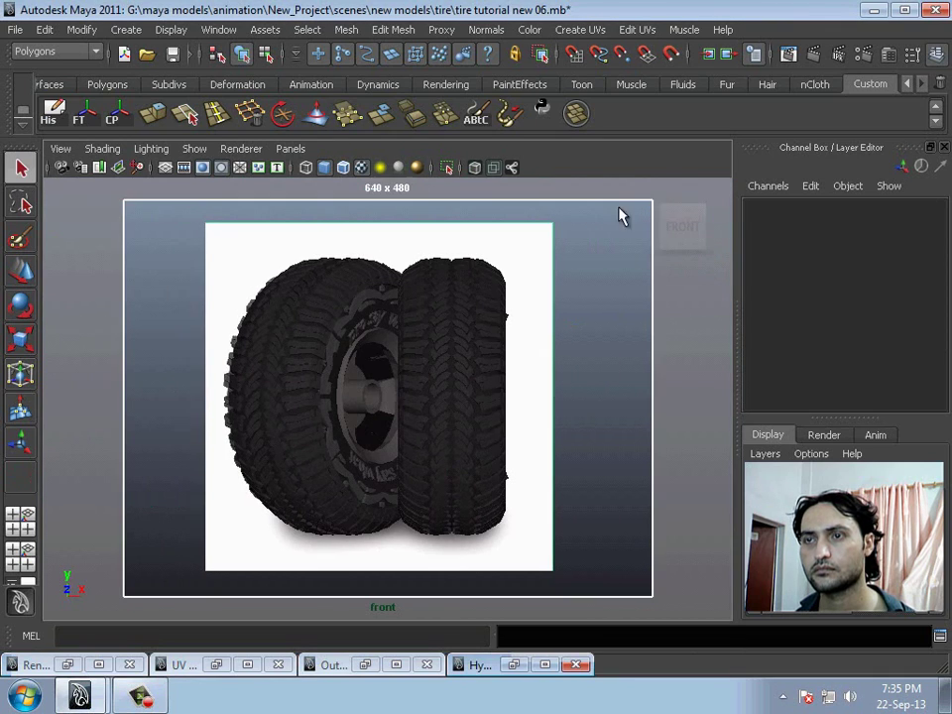
Set the mental ray Render Settings quality and render the front camera view
{"action": "key", "text": "ctrl+a"}
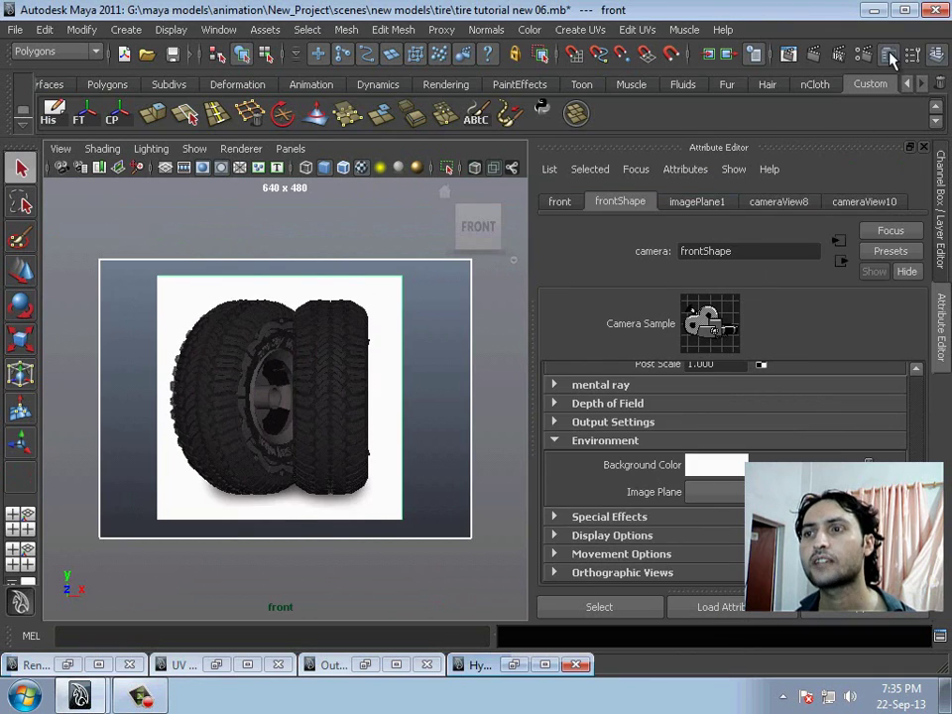
{"action": "left_click", "coordinate": [890, 57]}
{"action": "left_click", "coordinate": [838, 54]}
{"action": "left_click", "coordinate": [499, 151]}
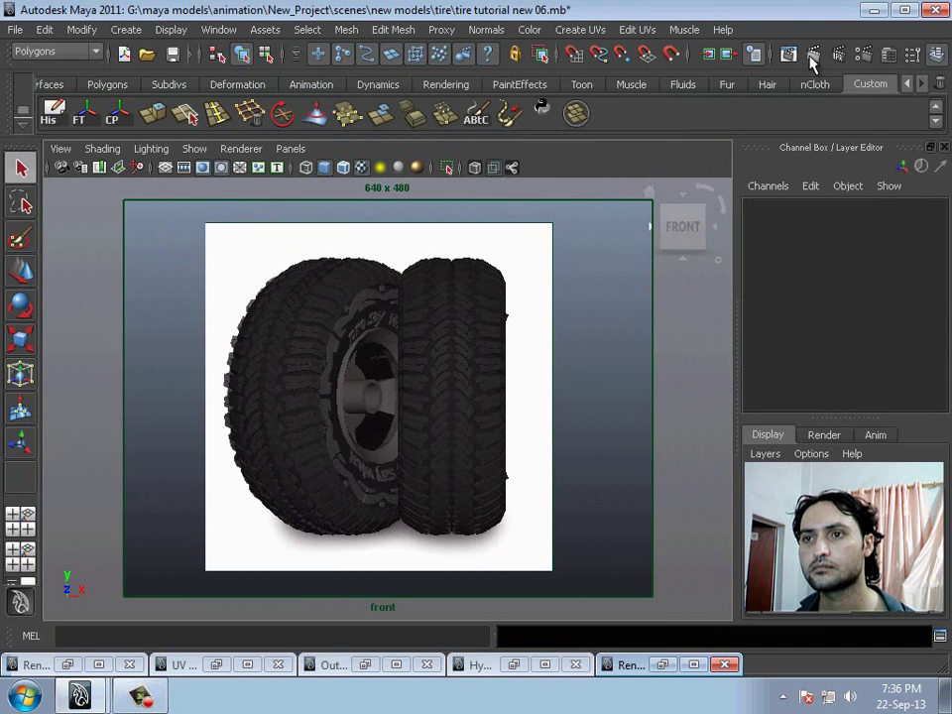
{"action": "left_click", "coordinate": [811, 56]}
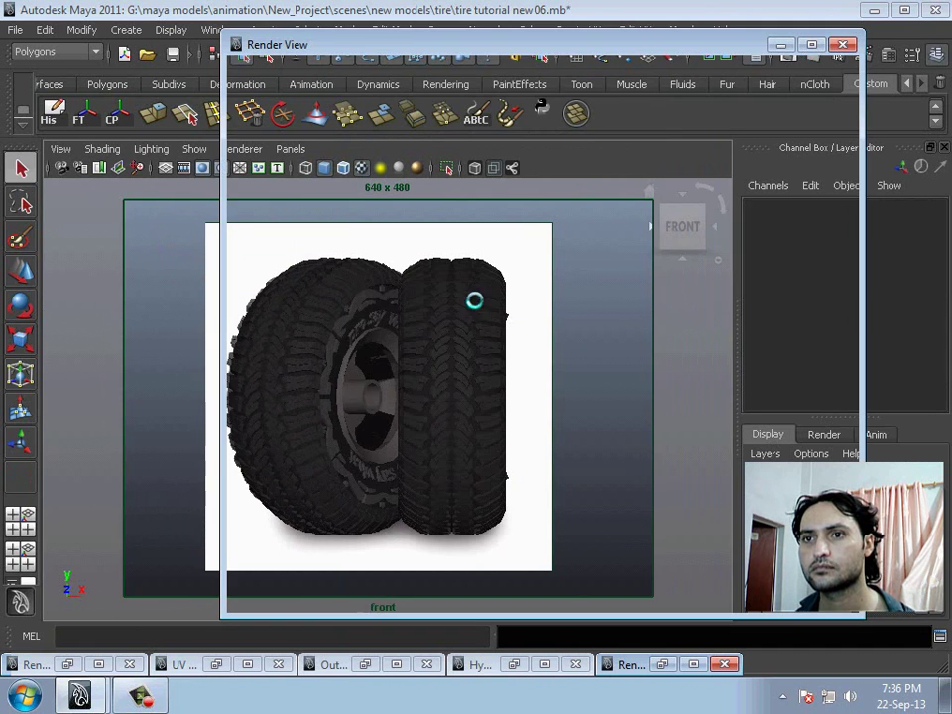